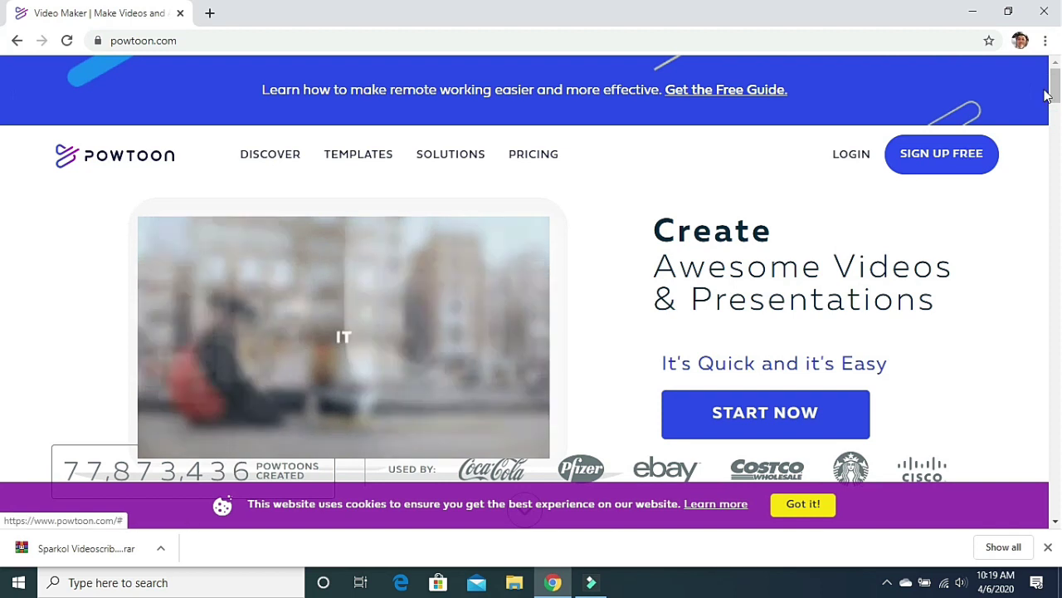
# - Log in with the Google account from the site's login page, declining the TAP-Windows device software installation
pyautogui.scroll(-7, 1054, 91)
pyautogui.scroll(3, 1054, 91)
pyautogui.moveTo(1052, 86)
pyautogui.mouseDown()
pyautogui.moveTo(1061, 177)
pyautogui.moveTo(1054, 83)
pyautogui.mouseUp()
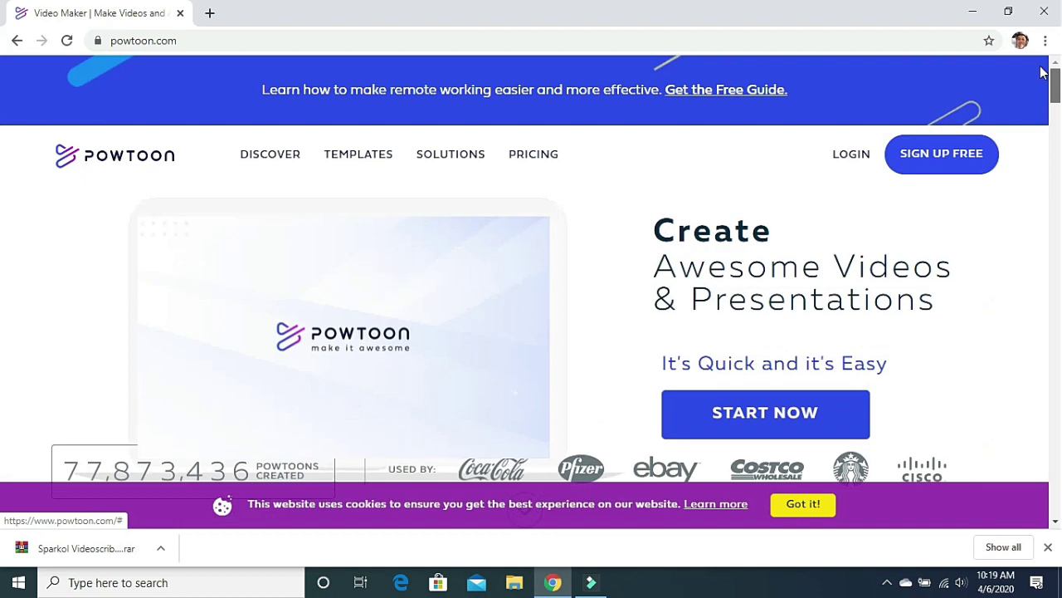
pyautogui.click(851, 157)
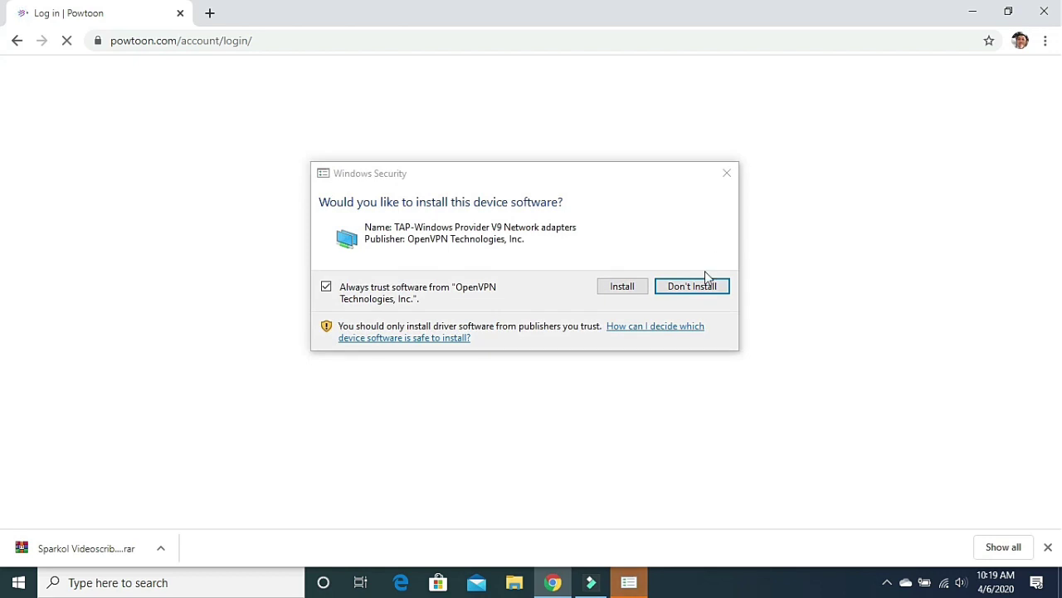
pyautogui.click(683, 293)
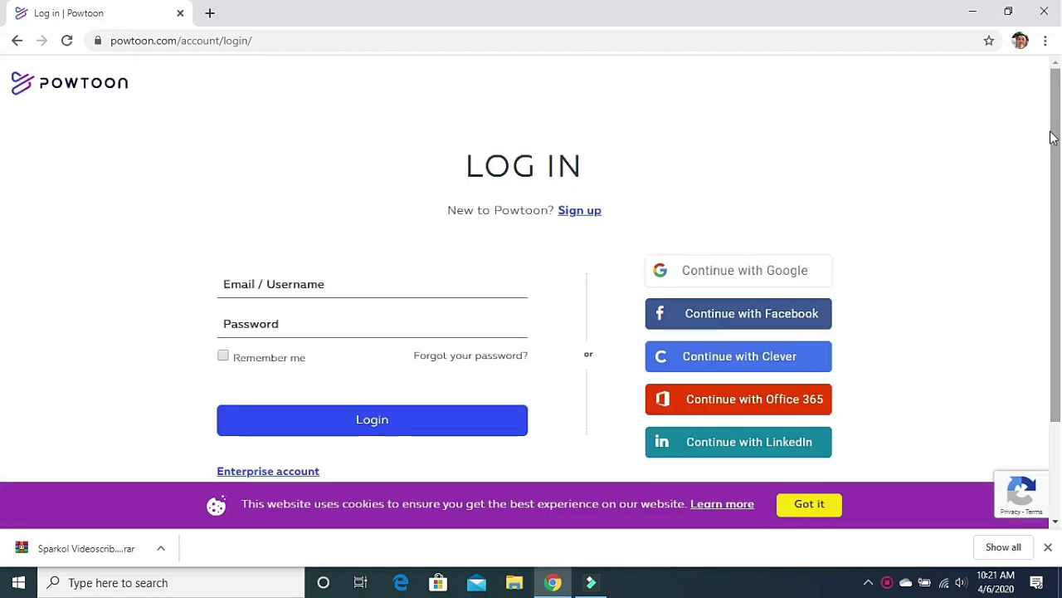
pyautogui.click(722, 277)
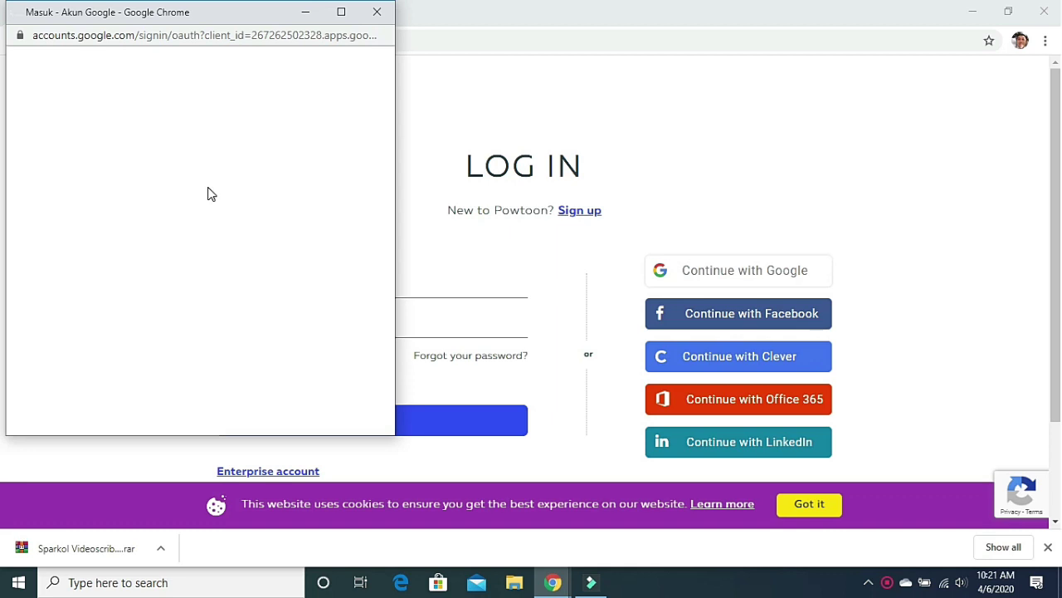
pyautogui.click(155, 214)
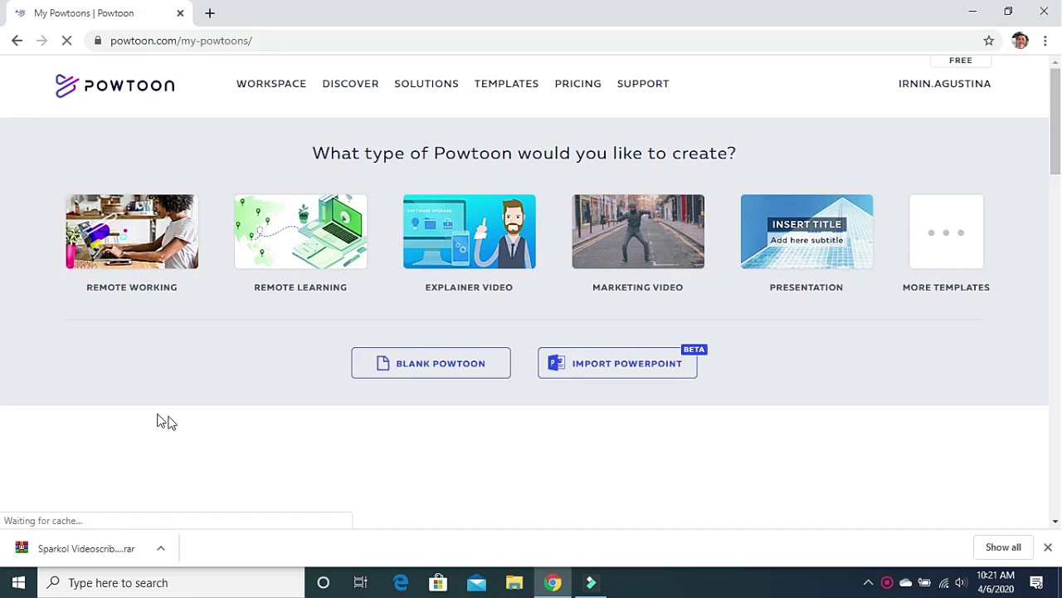
# - Create a blank Powtoon and reload the studio page so that it loads properly
pyautogui.click(444, 365)
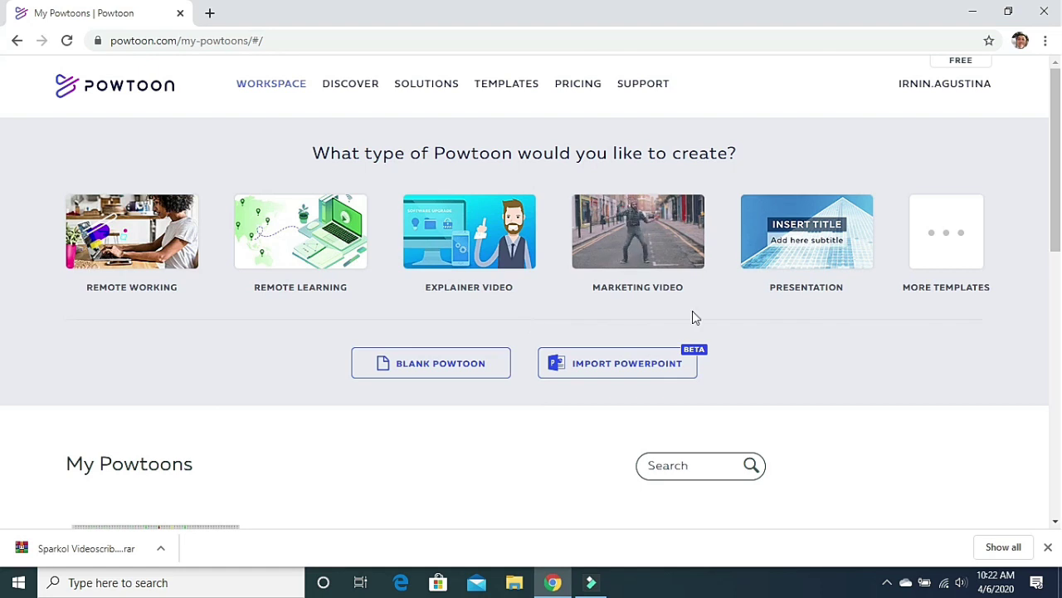
pyautogui.click(431, 364)
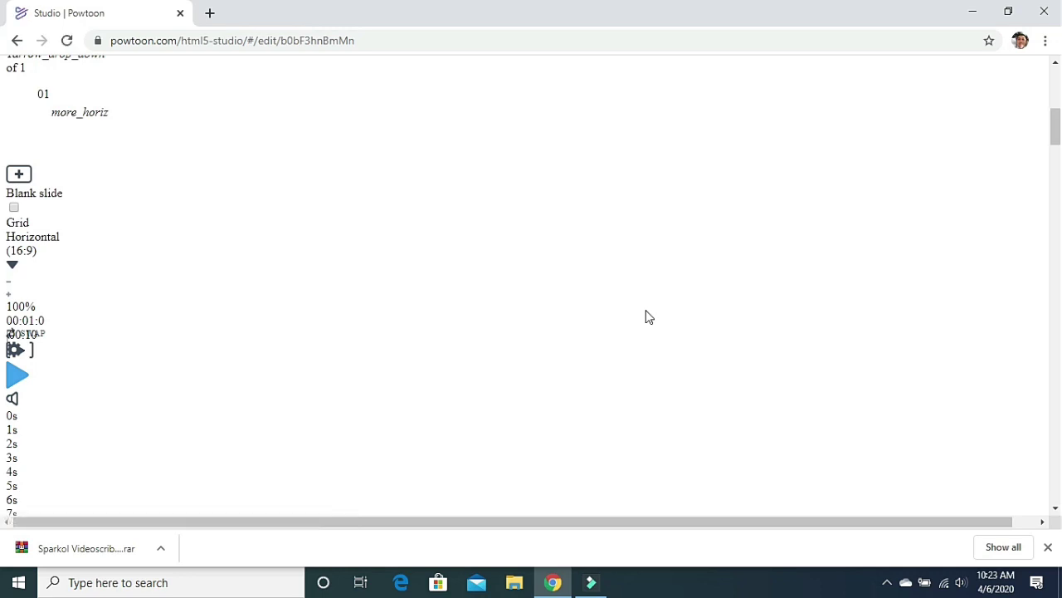
pyautogui.scroll(6, 623, 321)
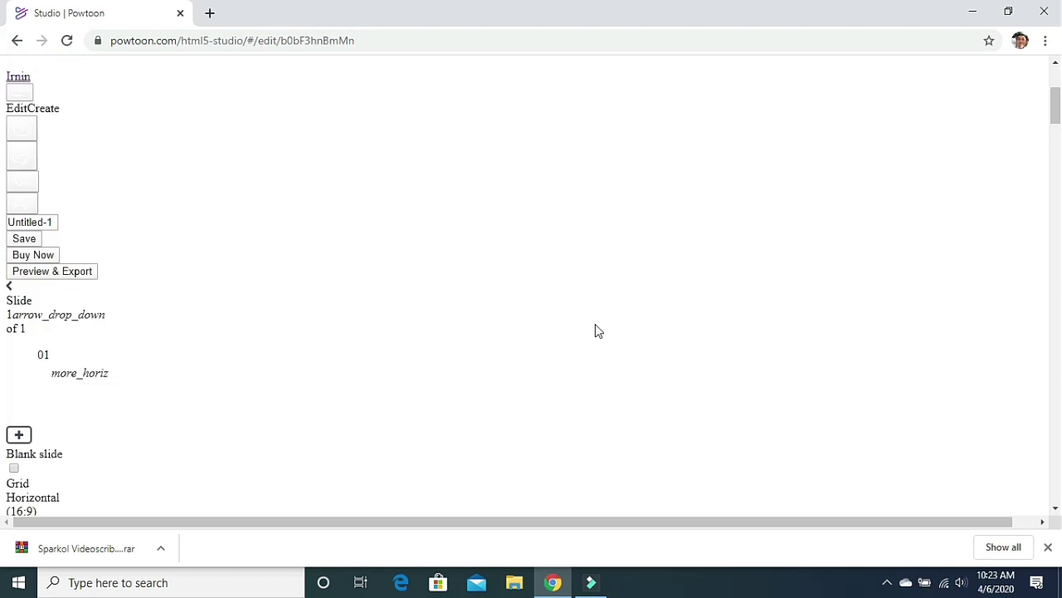
pyautogui.click(67, 41)
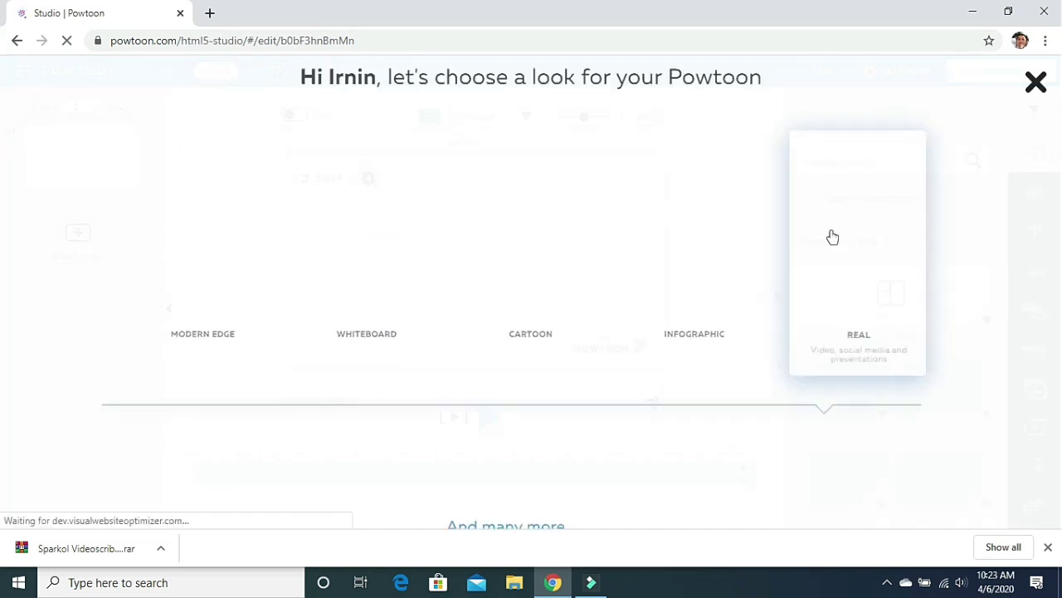
# - Compare the Whiteboard look with the others and choose the Modern Edge look for the new Powtoon
pyautogui.click(333, 254)
pyautogui.click(207, 256)
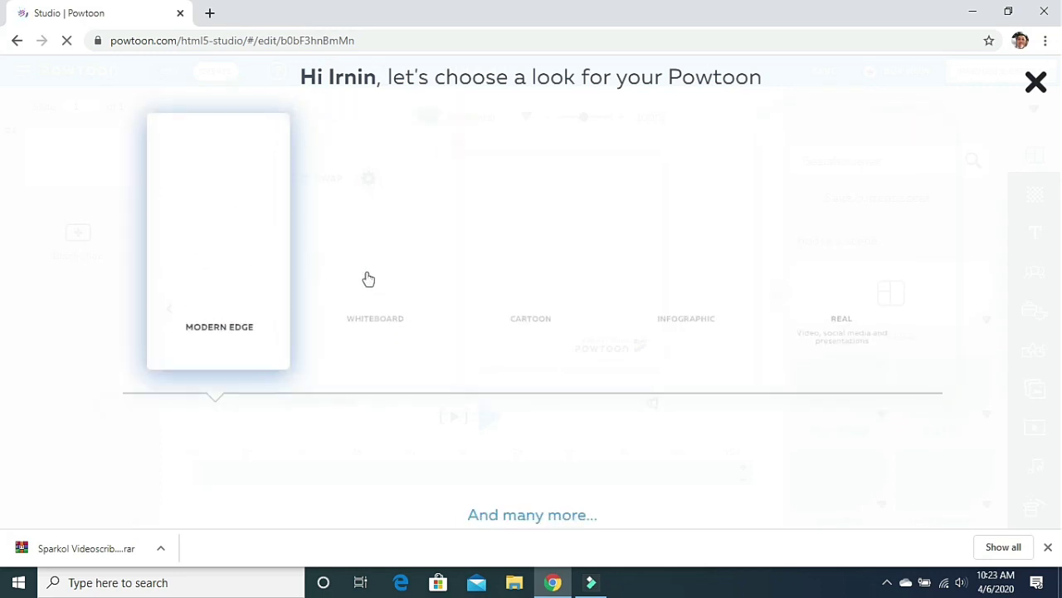
pyautogui.click(402, 252)
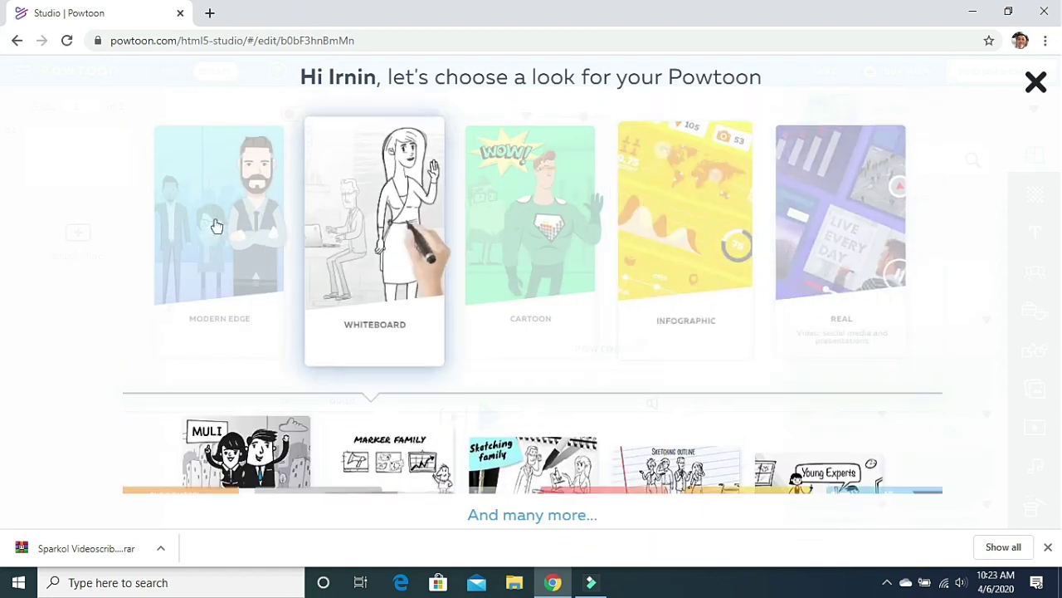
pyautogui.click(215, 240)
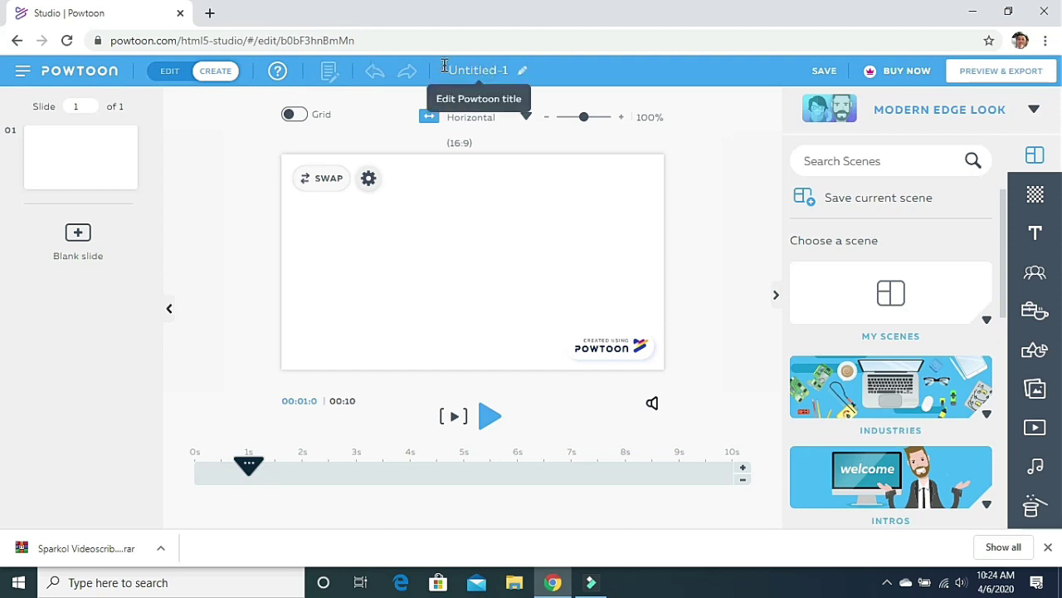
# - Rename the untitled Powtoon as fisika1
pyautogui.click(488, 71)
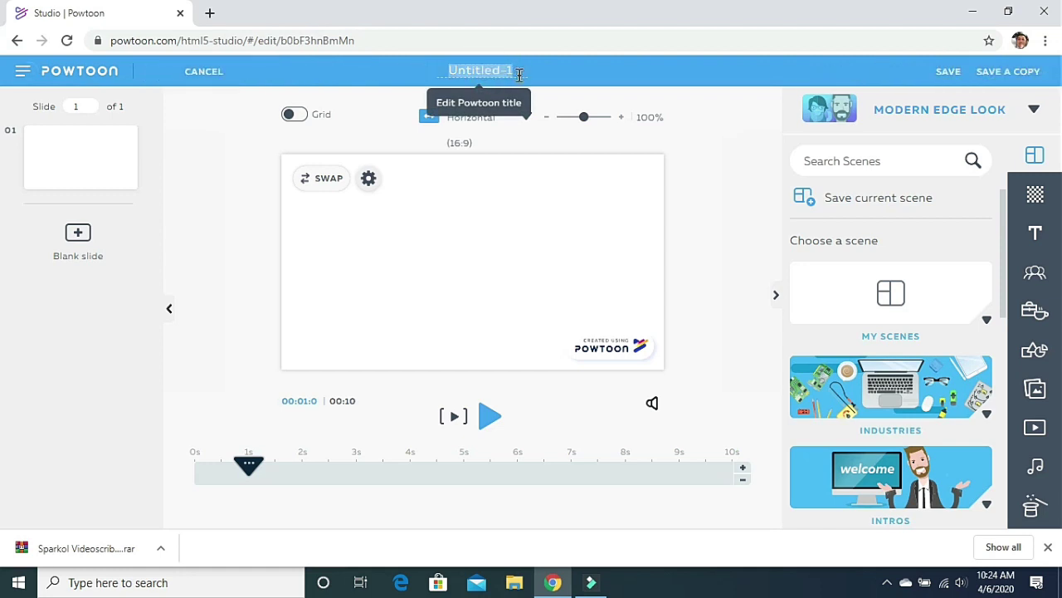
pyautogui.write('fisika1')
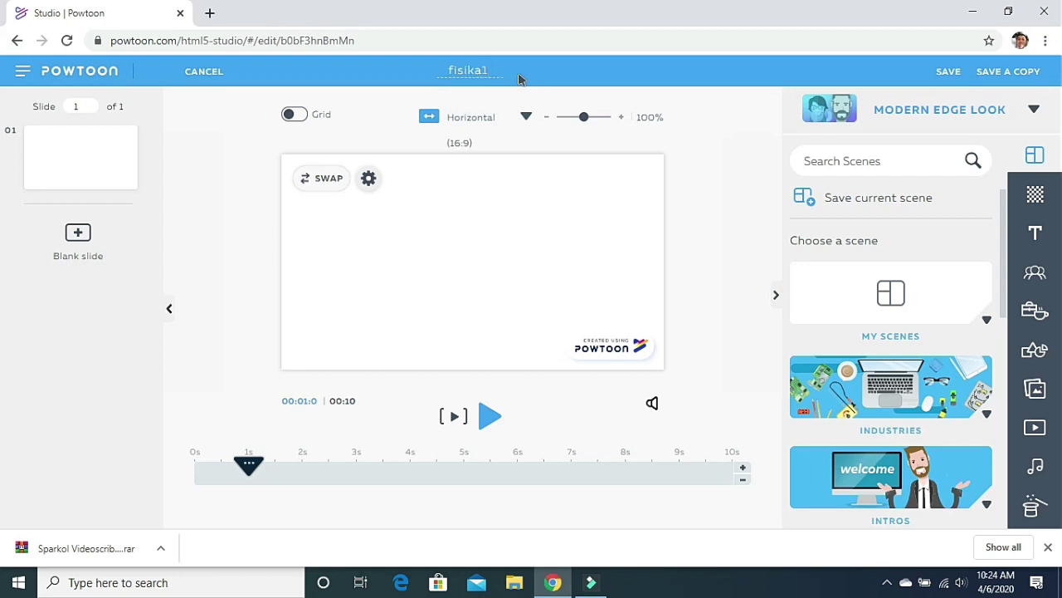
pyautogui.click(216, 187)
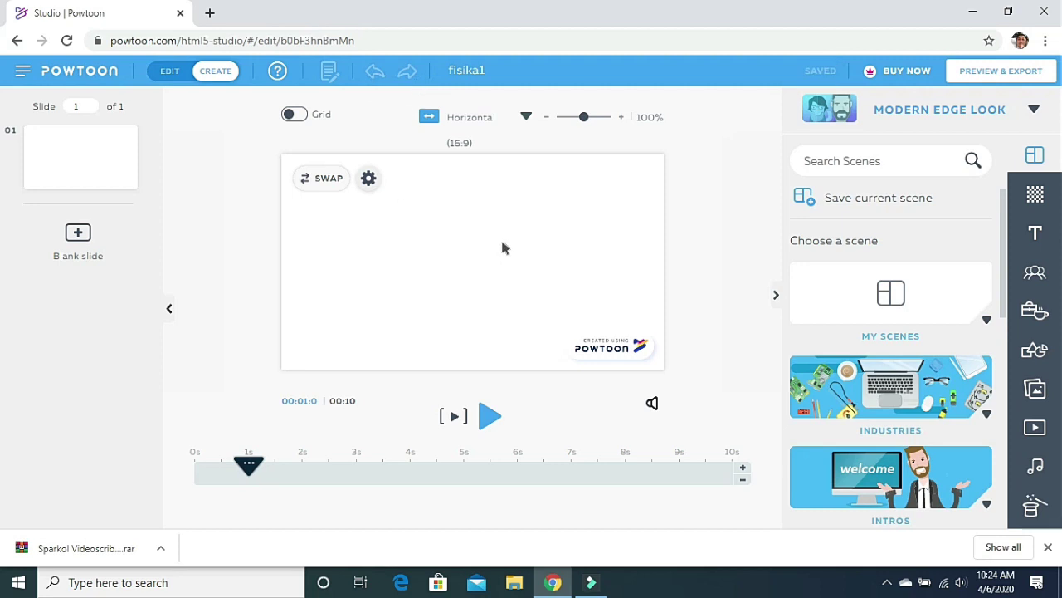
# - Add three blank slides after the first one and return to slide 1
pyautogui.moveTo(97, 157)
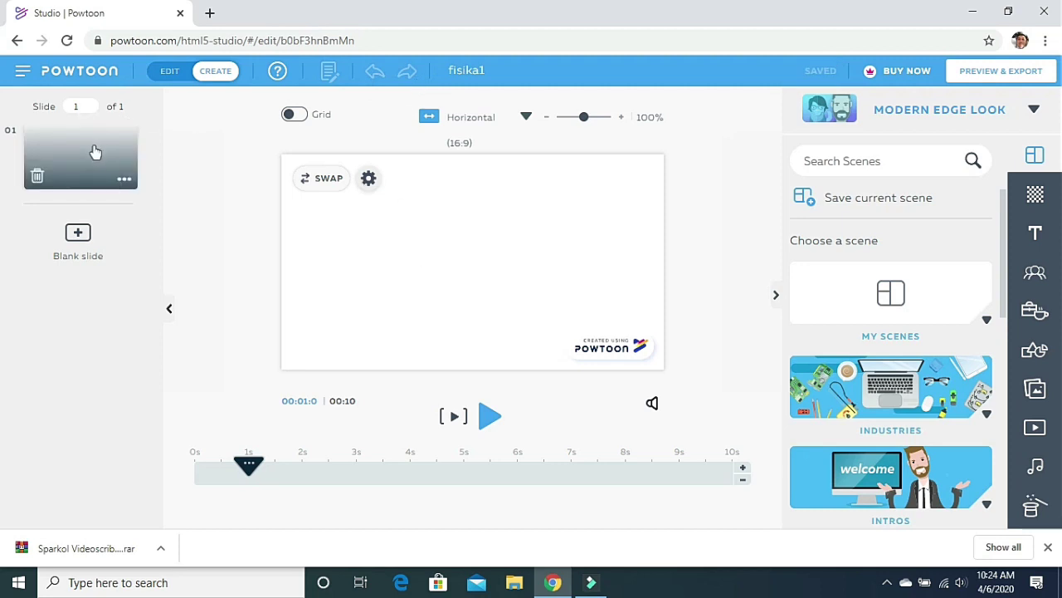
pyautogui.click(75, 237)
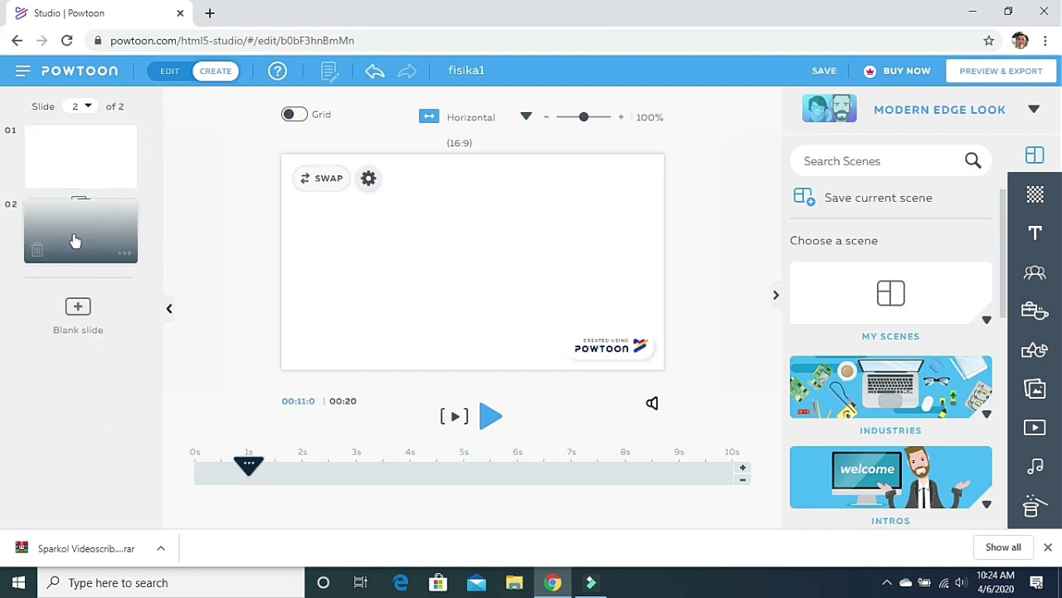
pyautogui.click(75, 311)
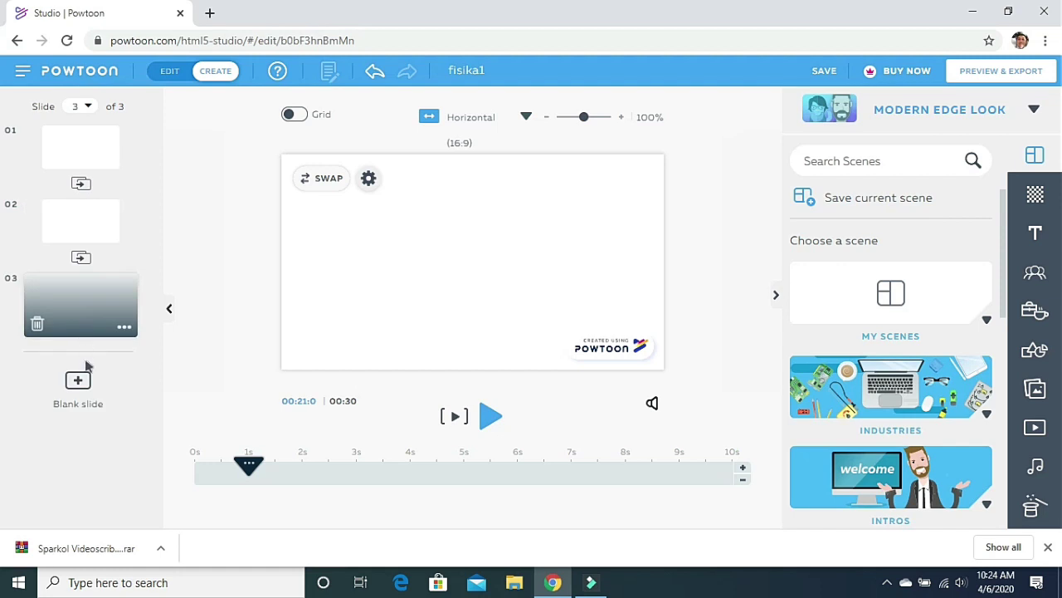
pyautogui.click(84, 392)
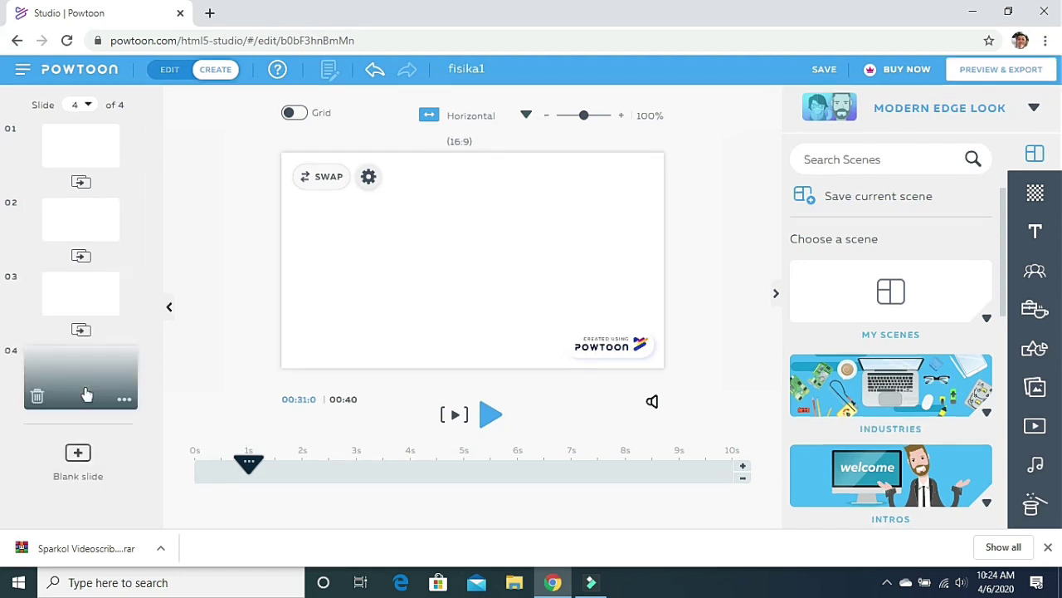
pyautogui.click(99, 149)
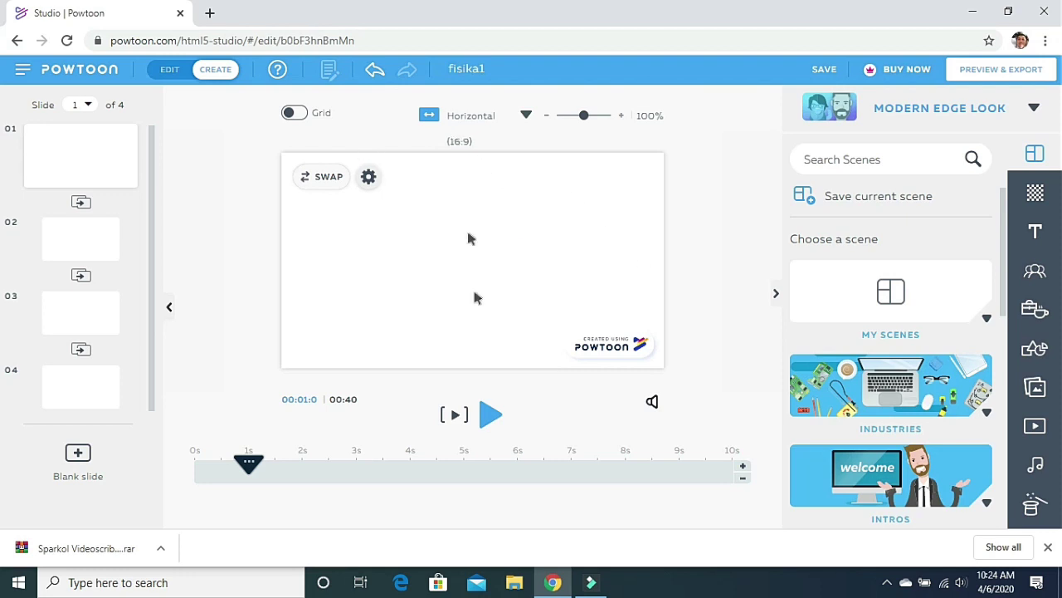
# - Examine what the Background, Text, Characters and Videos libraries offer for the Modern Edge look
pyautogui.click(1041, 197)
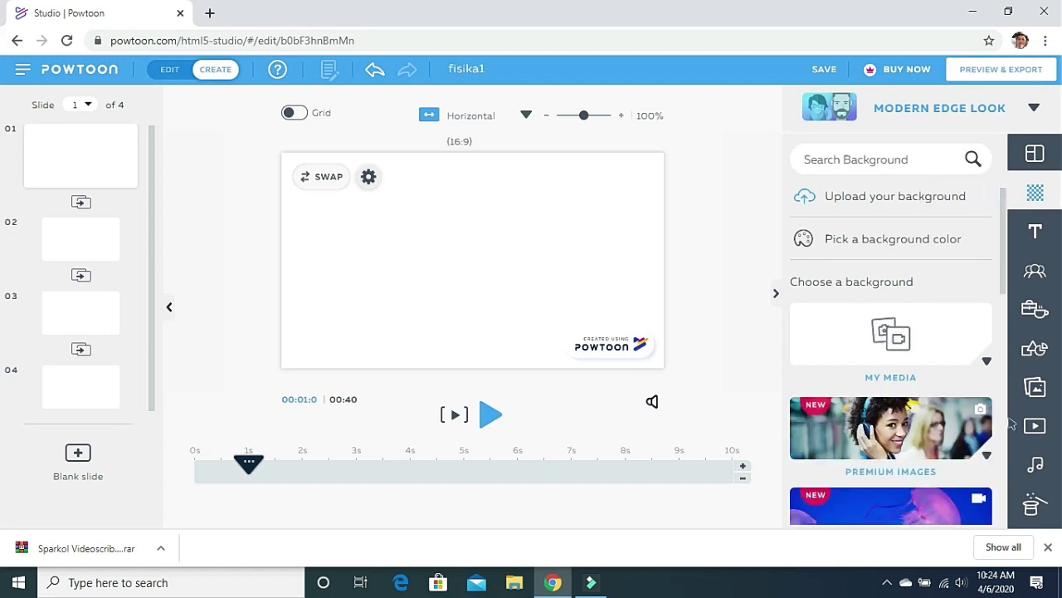
pyautogui.moveTo(1002, 265)
pyautogui.mouseDown()
pyautogui.moveTo(1010, 453)
pyautogui.moveTo(1004, 249)
pyautogui.mouseUp()
pyautogui.click(1035, 234)
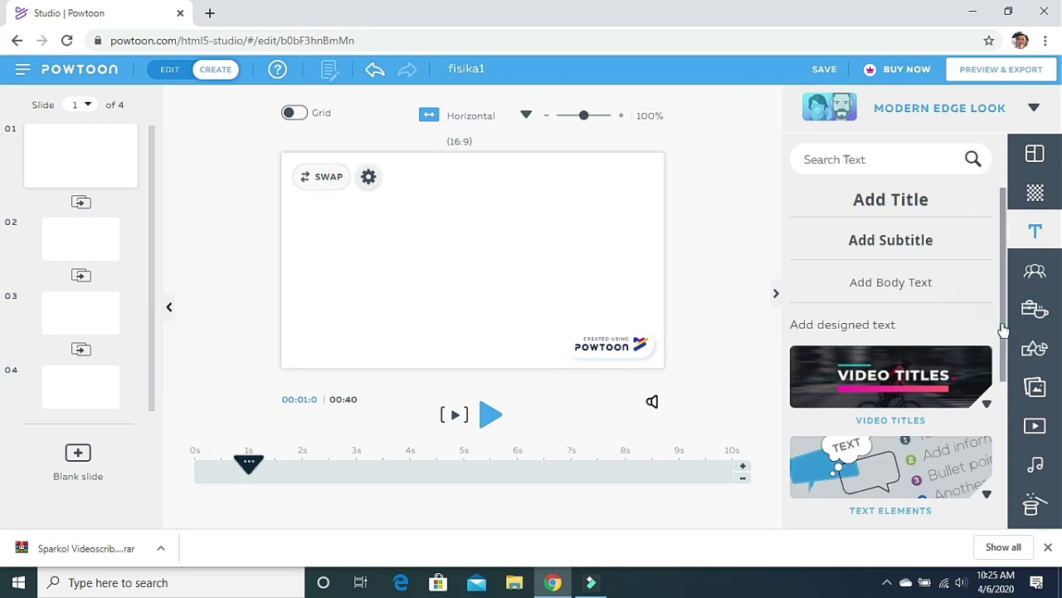
pyautogui.scroll(-1, 1002, 355)
pyautogui.scroll(-3, 1002, 355)
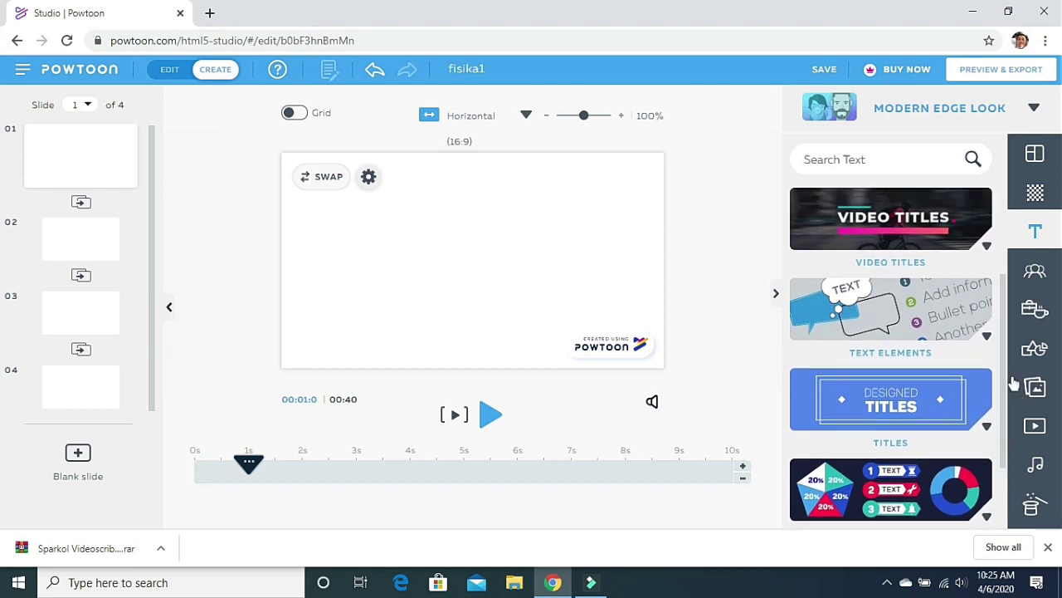
pyautogui.scroll(2, 996, 347)
pyautogui.scroll(4, 996, 347)
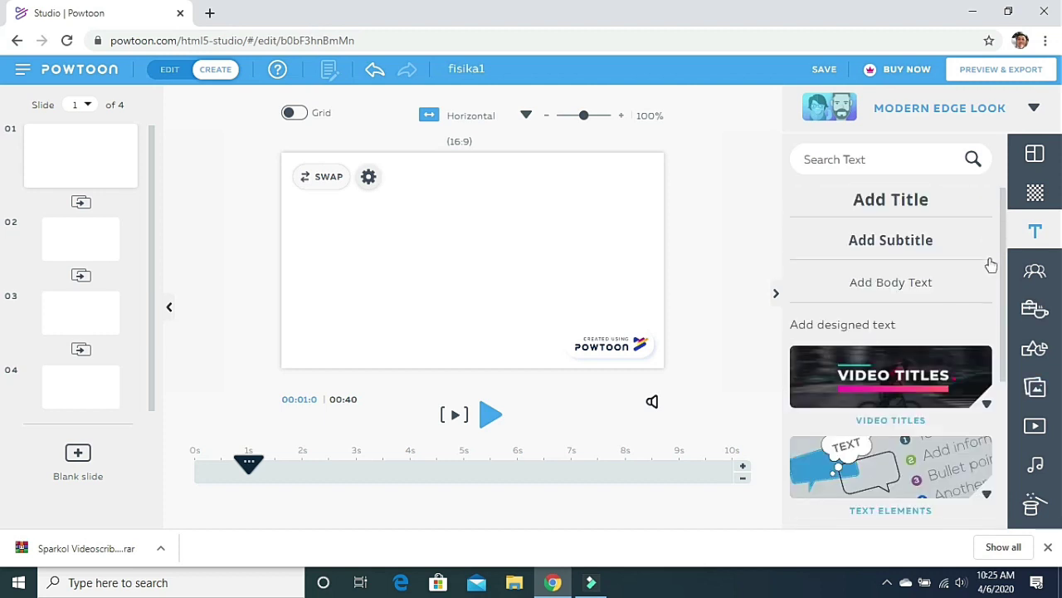
pyautogui.click(1035, 276)
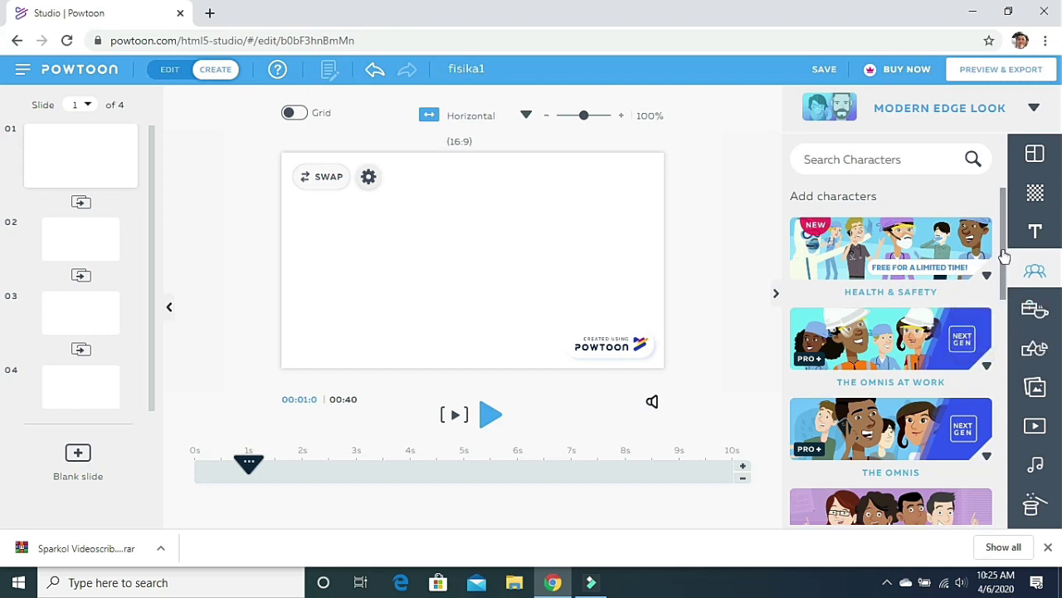
pyautogui.moveTo(1003, 253); pyautogui.dragTo(1007, 277)
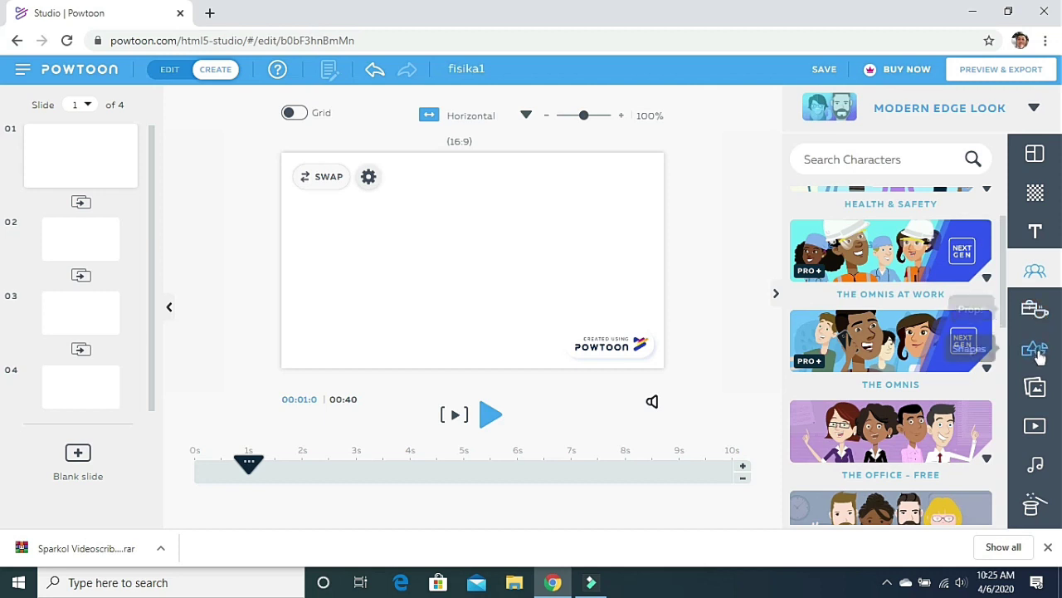
pyautogui.click(1037, 425)
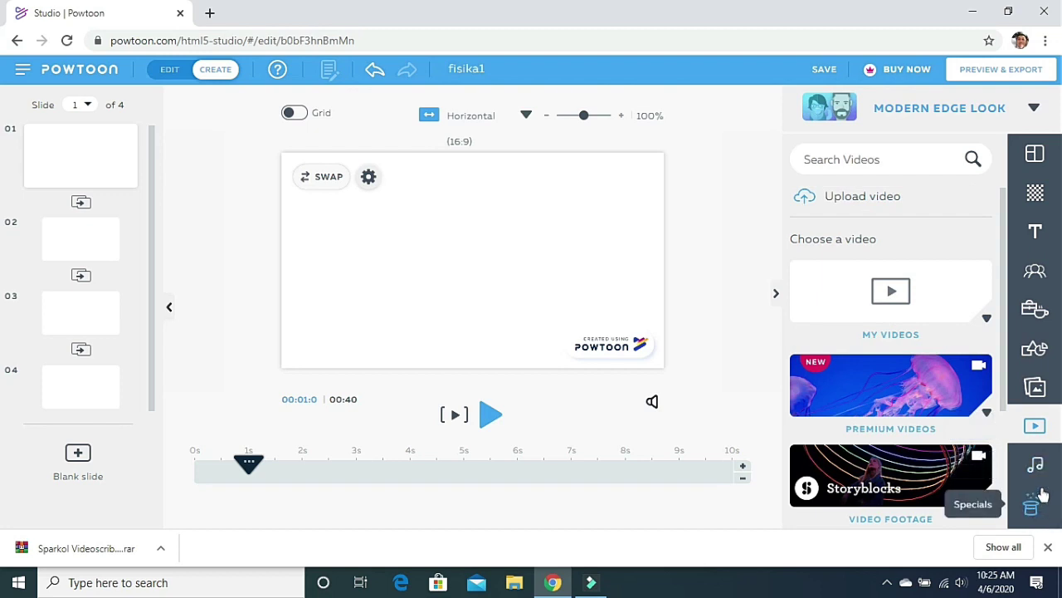
pyautogui.click(579, 198)
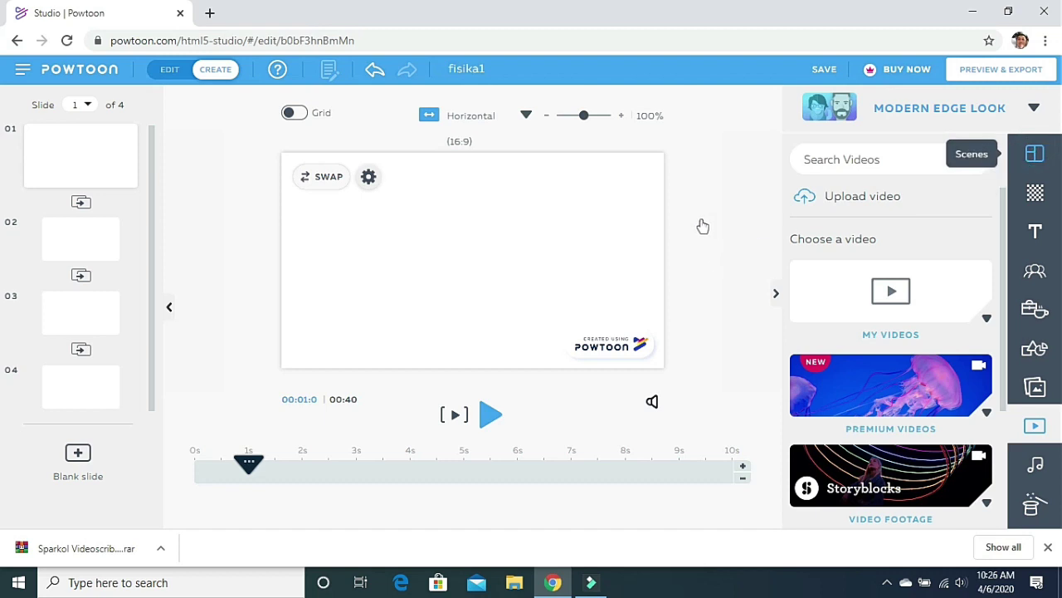
# - Apply the turquoise 2019 title text scene from the Intros scene category to slide 1
pyautogui.click(1035, 153)
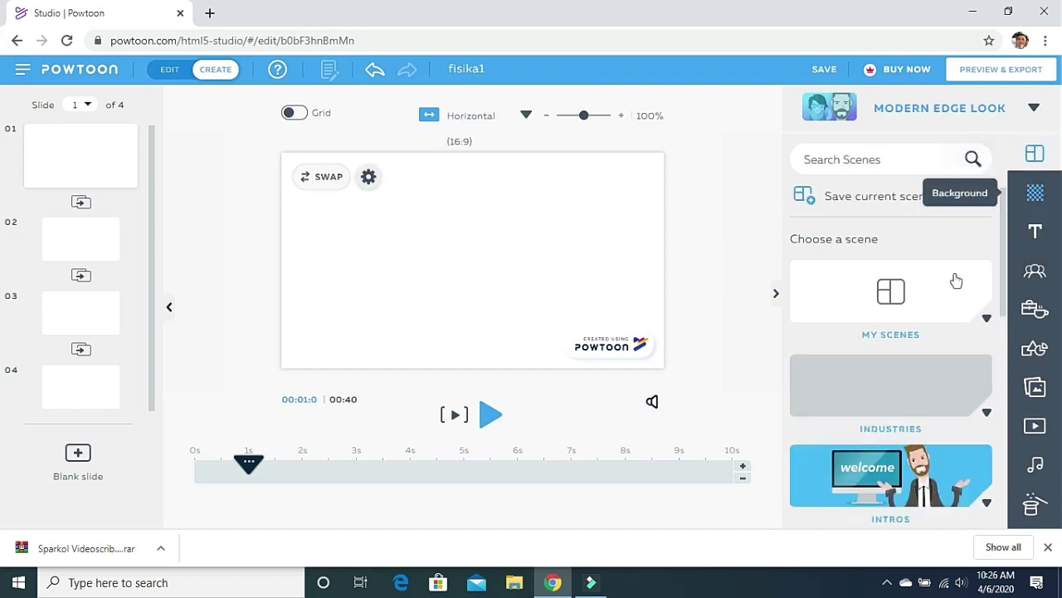
pyautogui.moveTo(1003, 311); pyautogui.dragTo(1003, 344)
pyautogui.scroll(-3, 1004, 344)
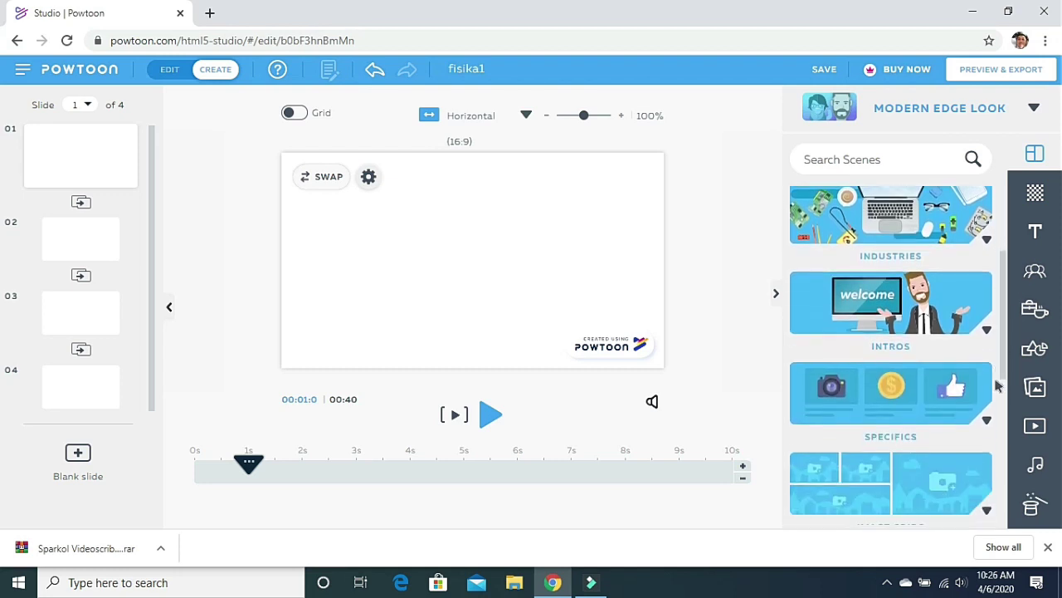
pyautogui.scroll(2, 1009, 349)
pyautogui.scroll(2, 996, 328)
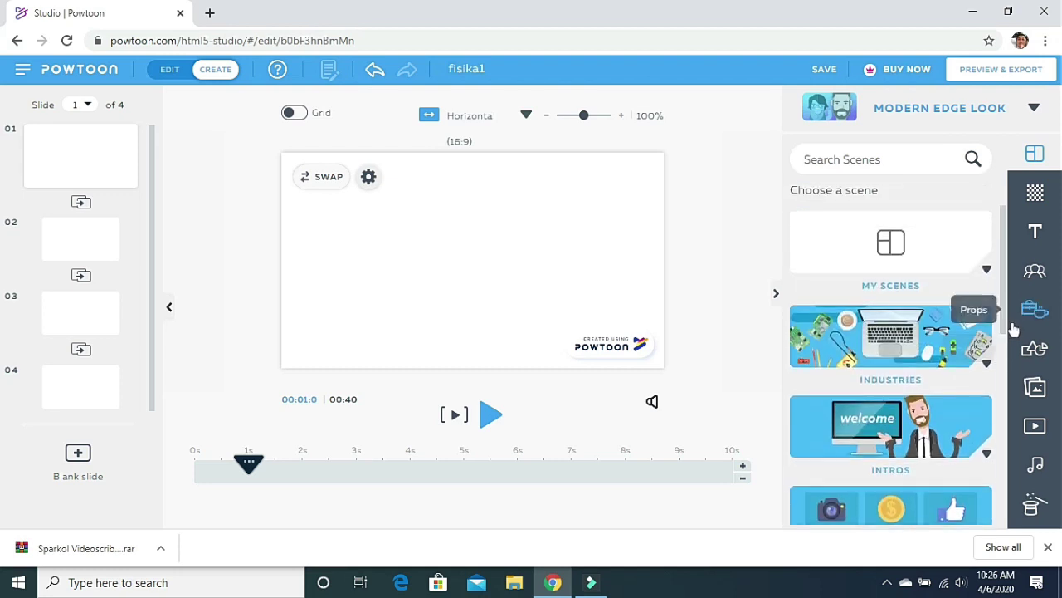
pyautogui.click(952, 421)
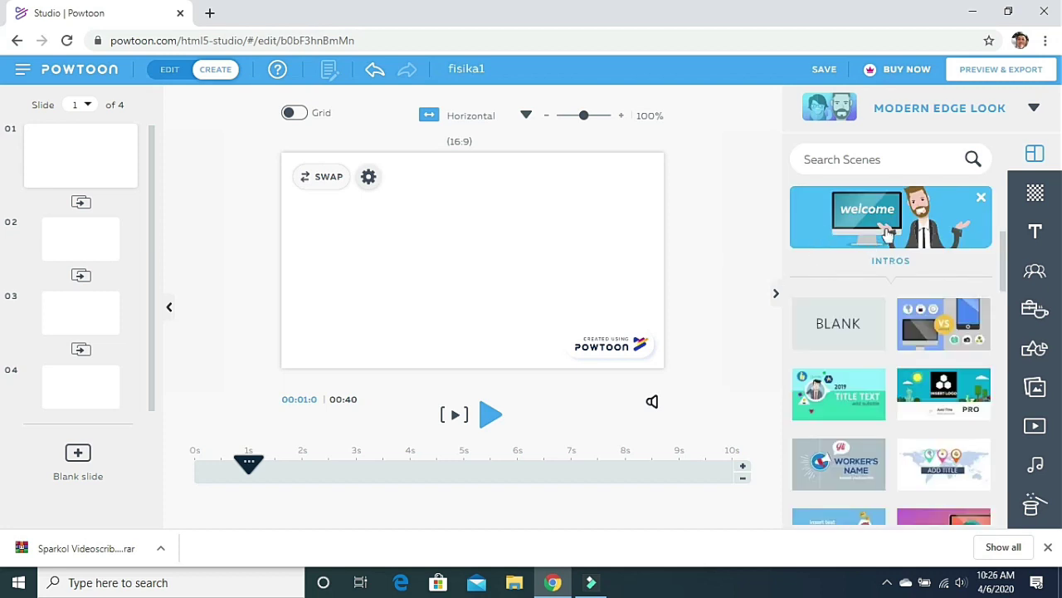
pyautogui.moveTo(1005, 277); pyautogui.dragTo(1007, 355)
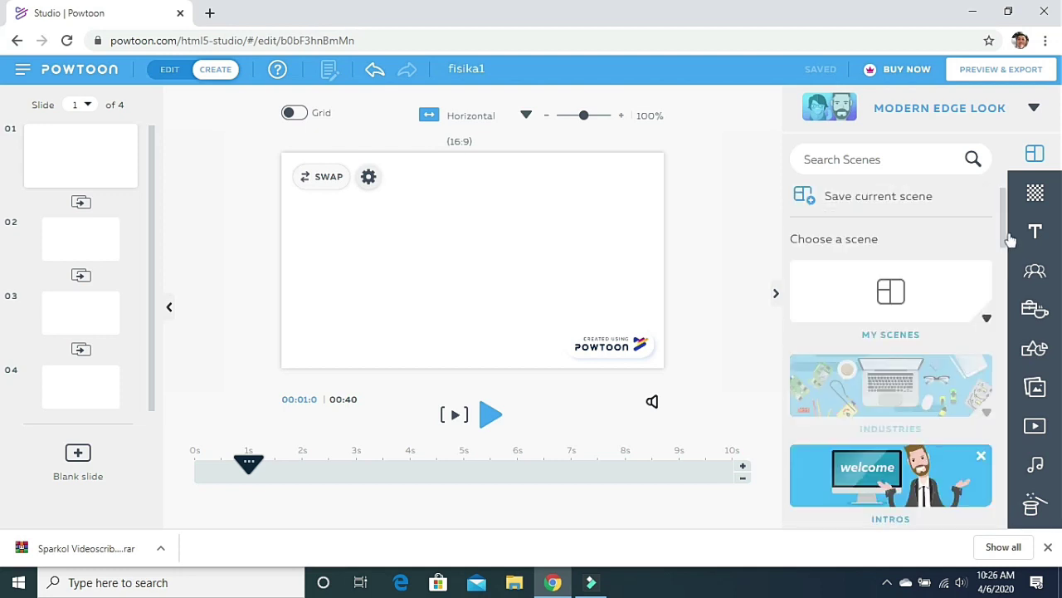
pyautogui.scroll(-1, 1010, 240)
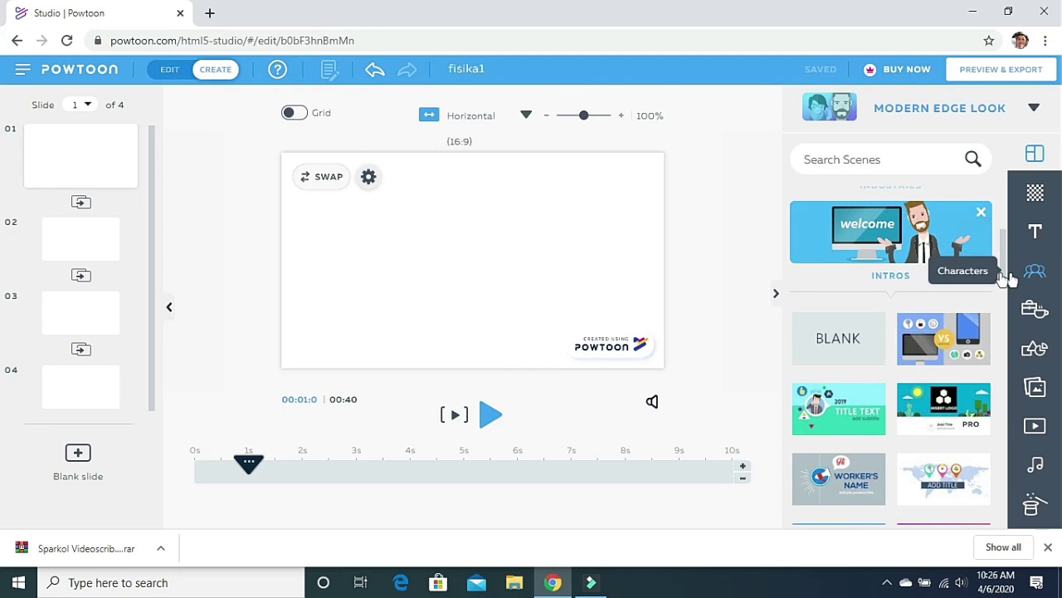
pyautogui.click(856, 411)
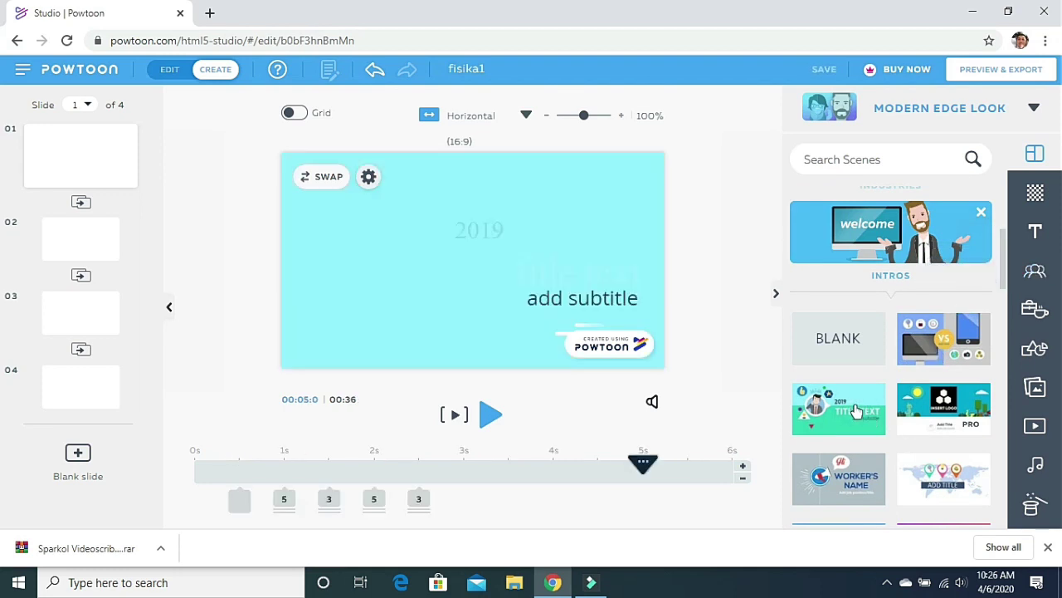
pyautogui.moveTo(1005, 274); pyautogui.dragTo(1004, 371)
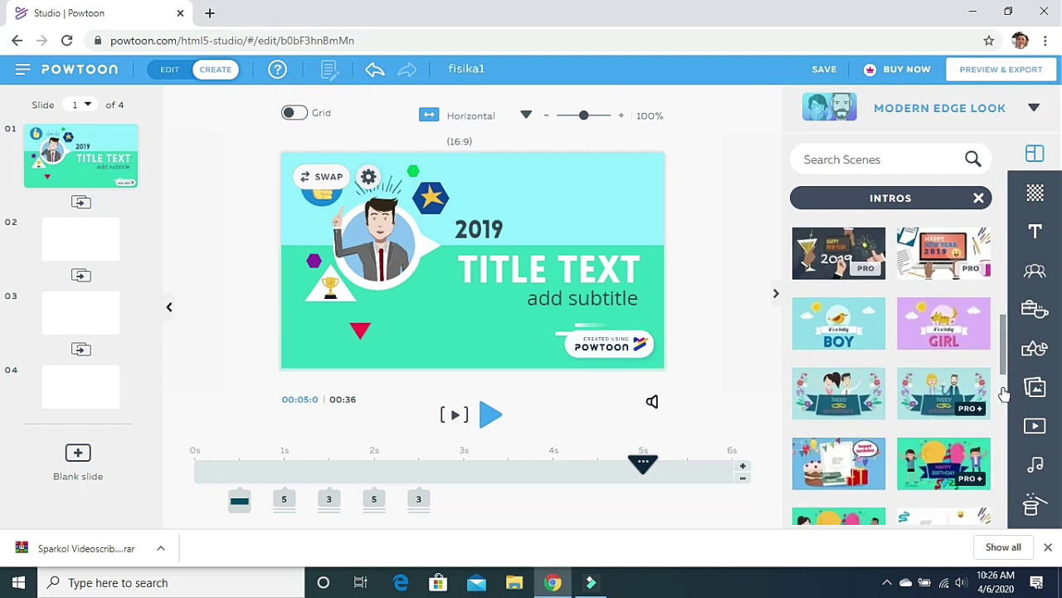
pyautogui.scroll(-2, 1004, 358)
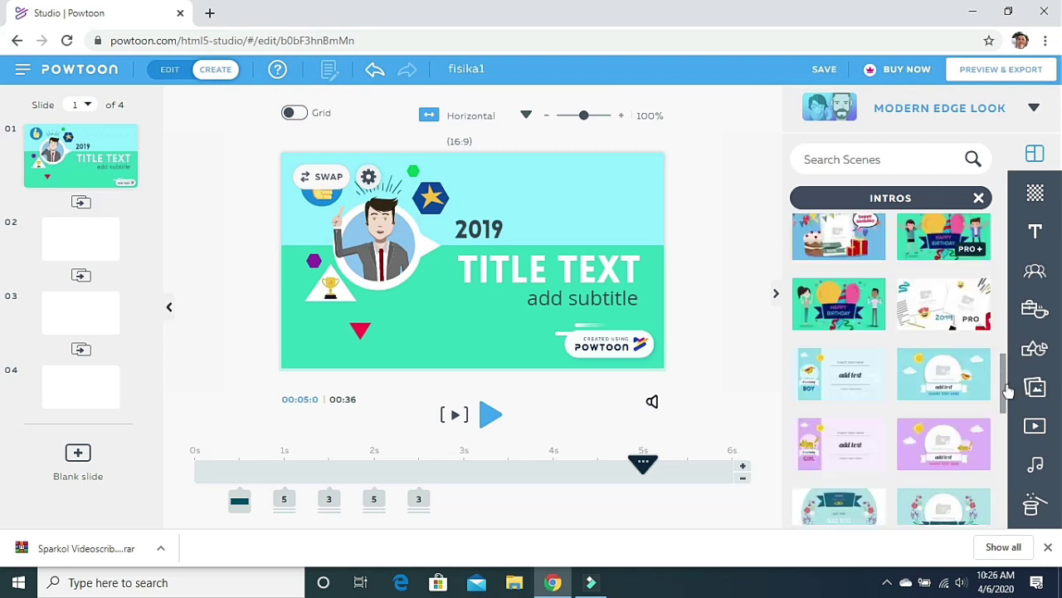
pyautogui.moveTo(1004, 402)
pyautogui.mouseDown()
pyautogui.moveTo(1008, 443)
pyautogui.moveTo(986, 411)
pyautogui.mouseUp()
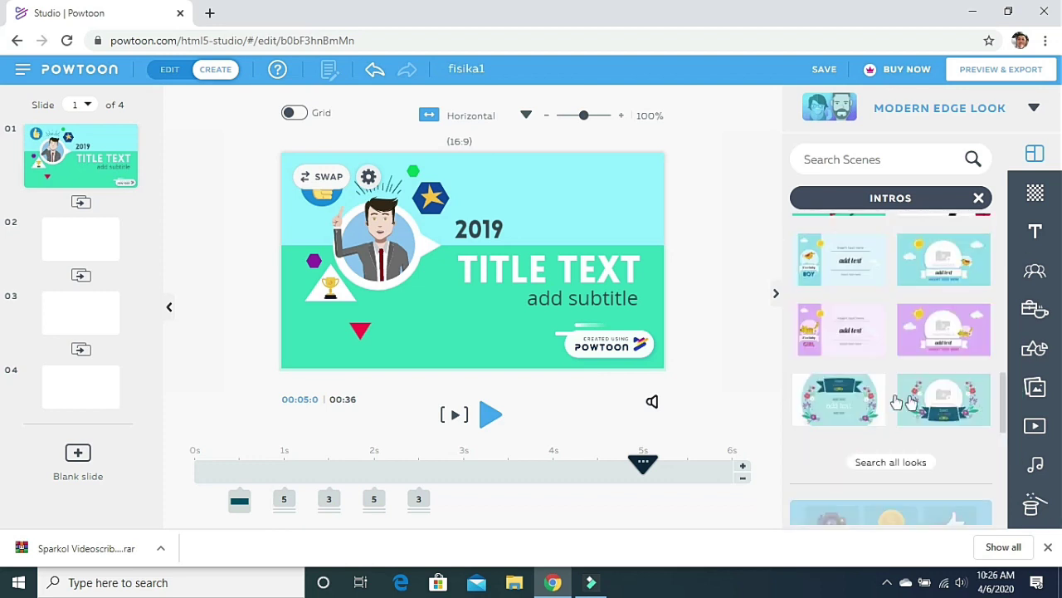
pyautogui.click(564, 266)
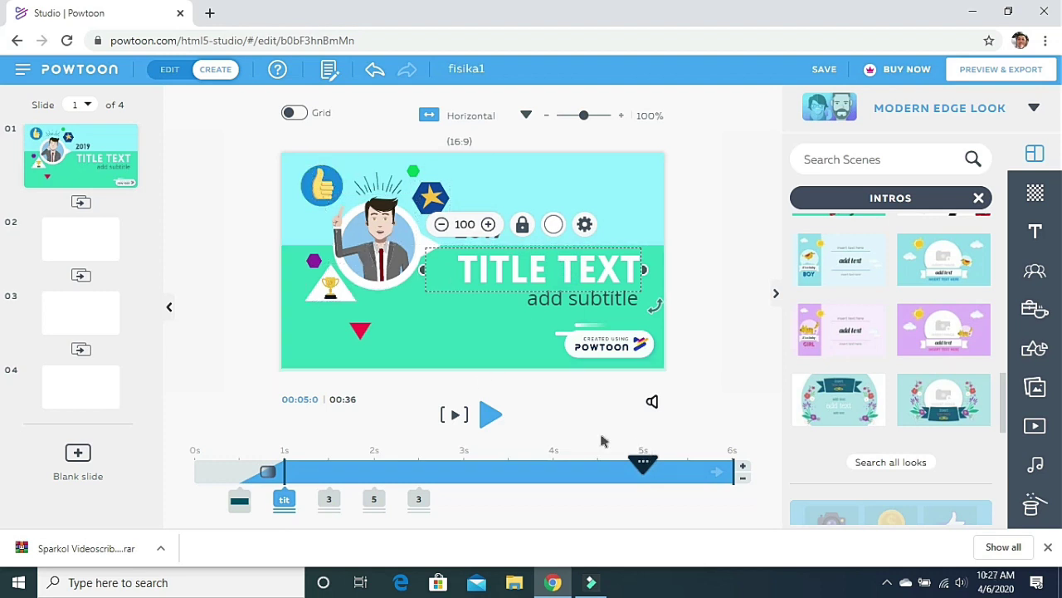
pyautogui.click(378, 238)
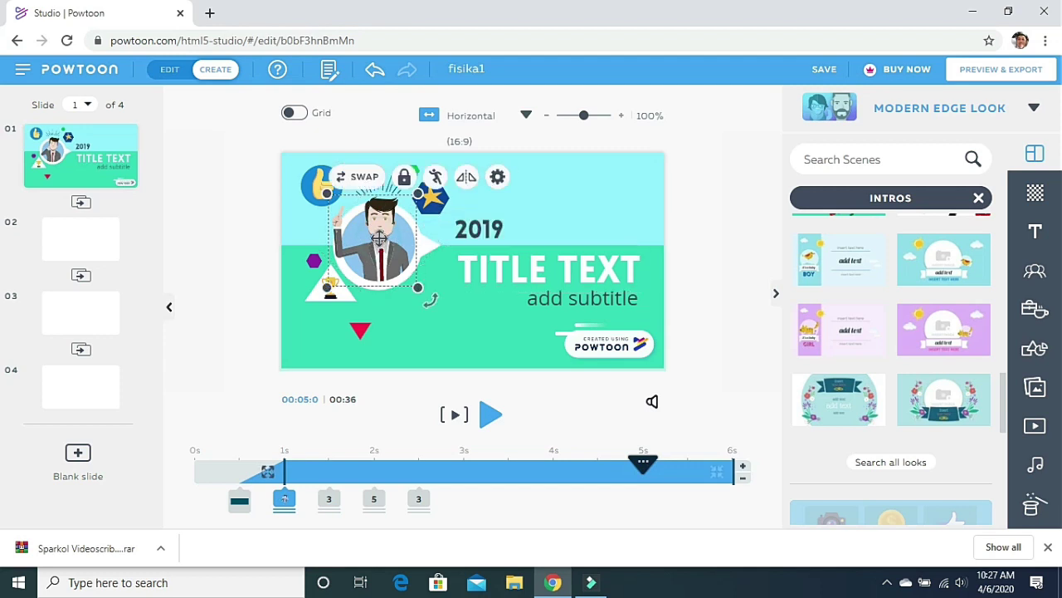
# - Play the Powtoon through to slide 3, stop the playback and return to slide 1
pyautogui.click(489, 421)
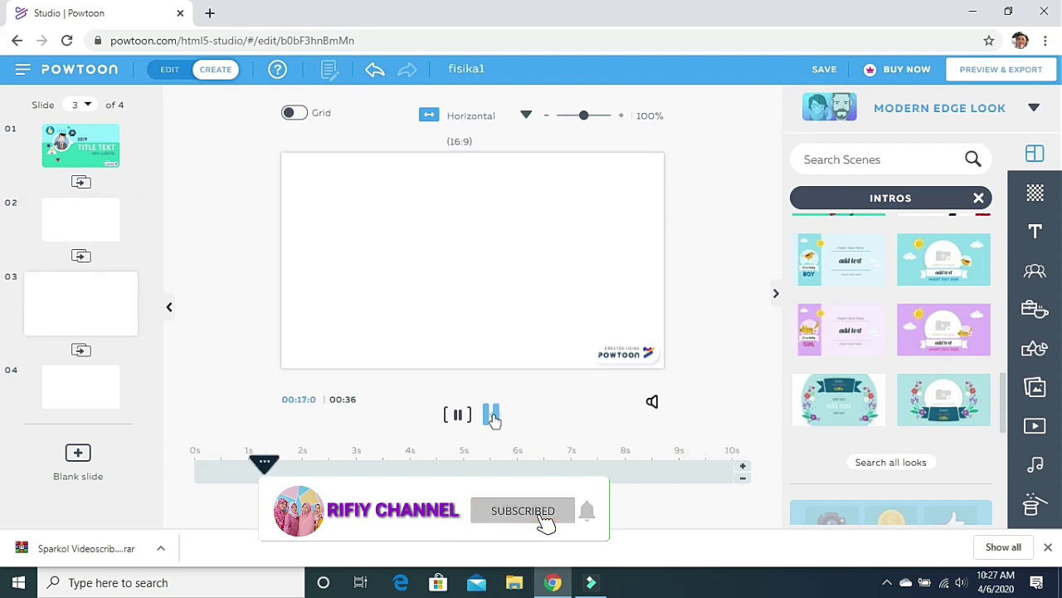
pyautogui.click(448, 354)
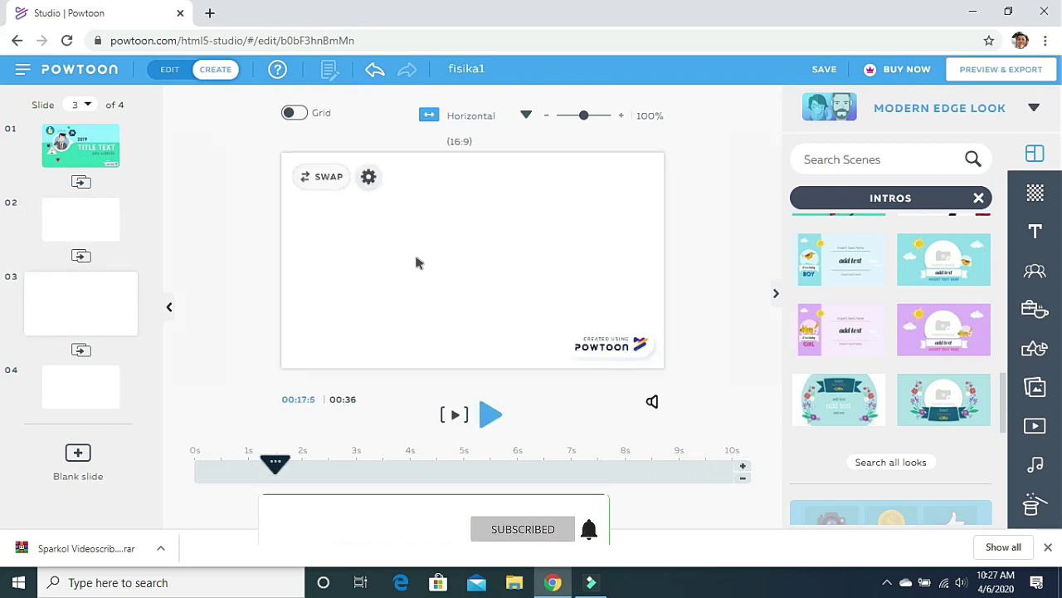
pyautogui.click(453, 417)
pyautogui.moveTo(97, 151)
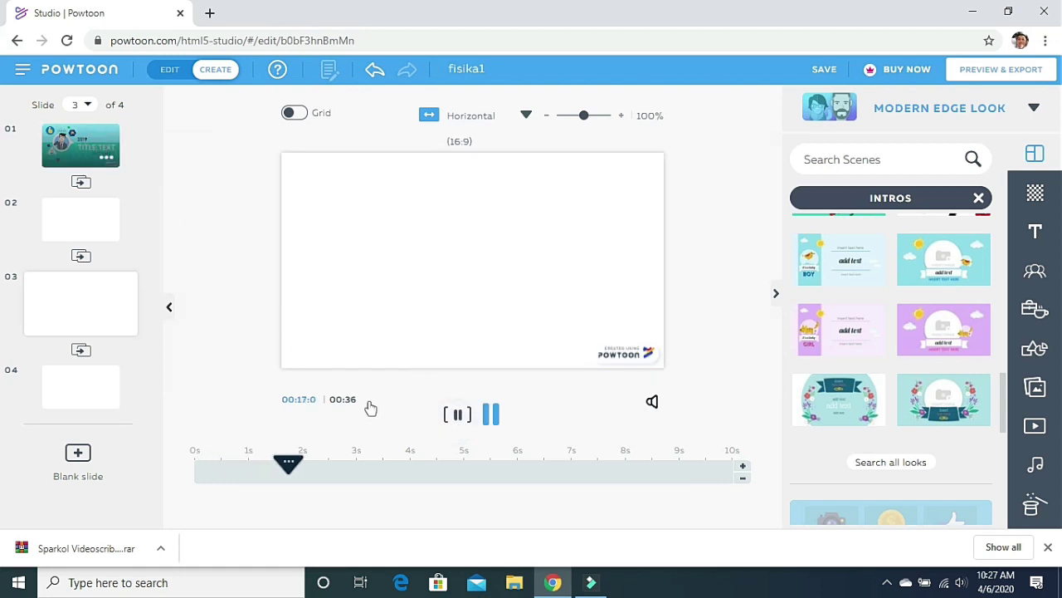
pyautogui.click(66, 157)
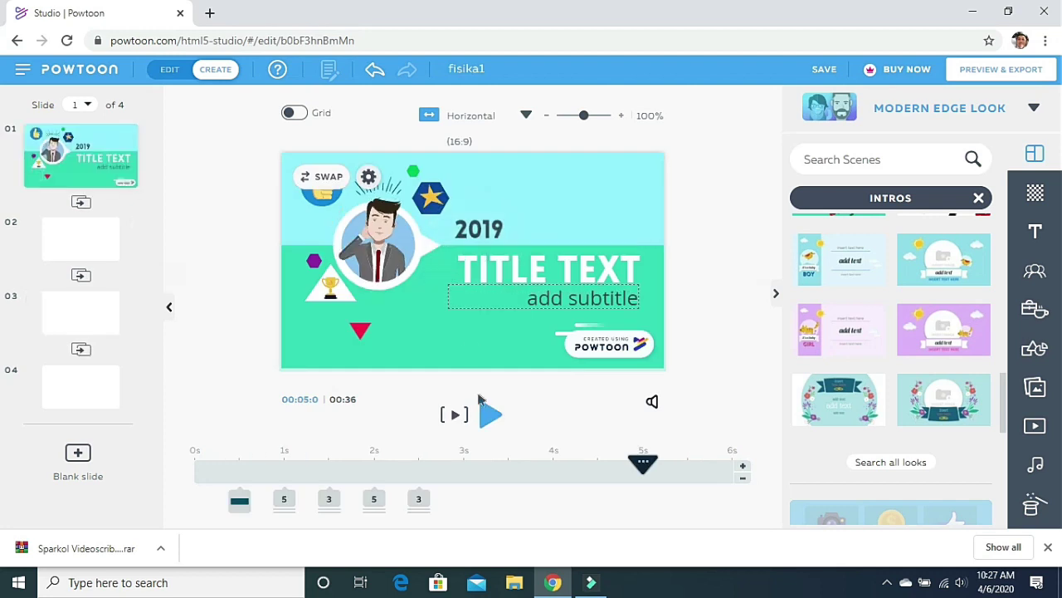
# - Scrub slide 1's timeline between 0 and 3 seconds to examine when each scene element enters
pyautogui.click(366, 469)
pyautogui.click(233, 477)
pyautogui.click(186, 465)
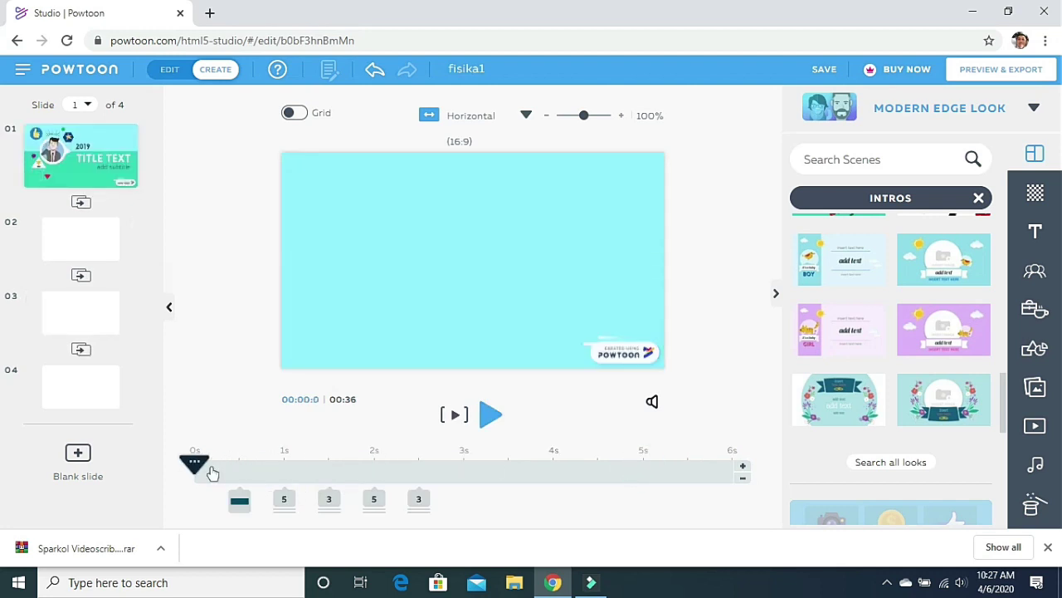
pyautogui.moveTo(193, 467); pyautogui.dragTo(484, 478)
pyautogui.moveTo(314, 466); pyautogui.dragTo(199, 481)
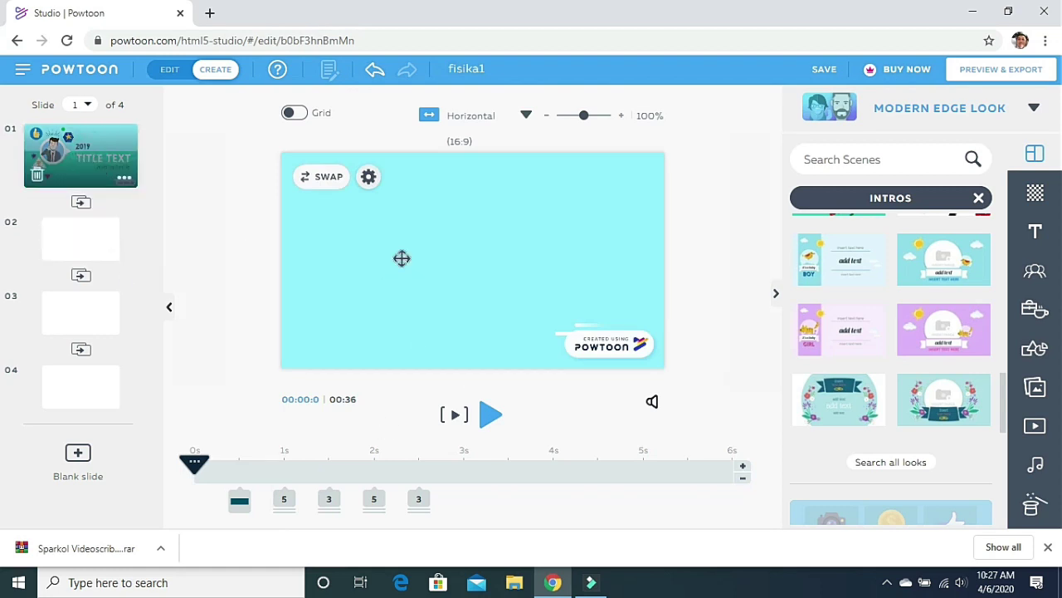
pyautogui.click(281, 473)
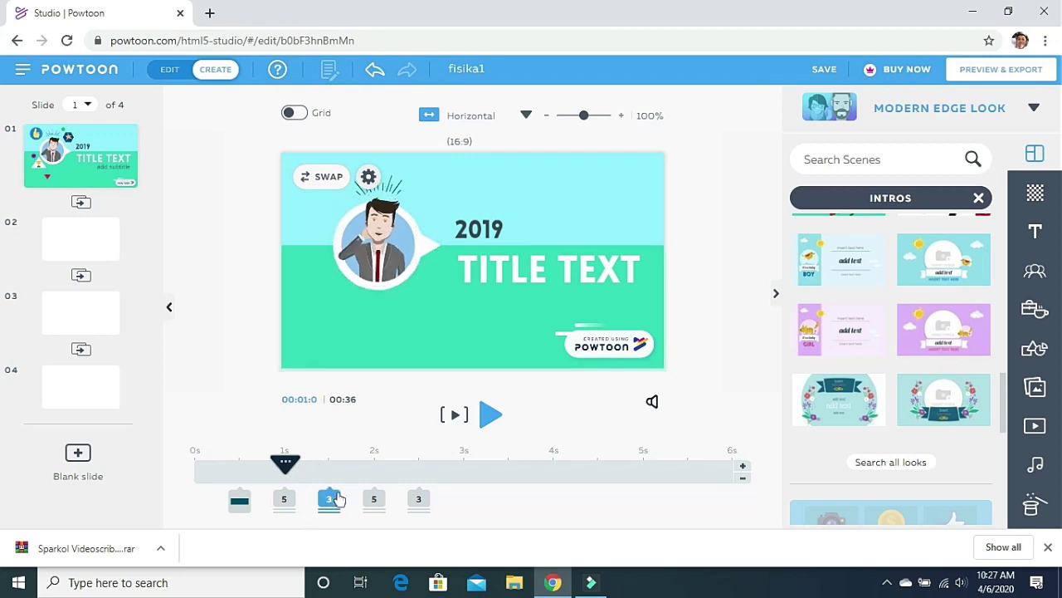
pyautogui.moveTo(288, 466); pyautogui.dragTo(195, 466)
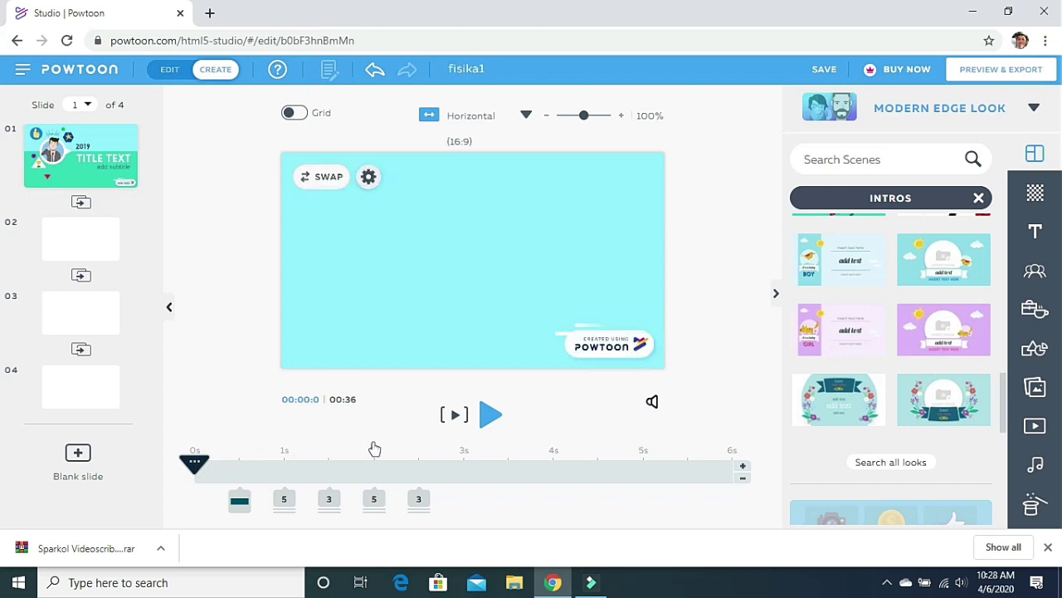
pyautogui.click(133, 159)
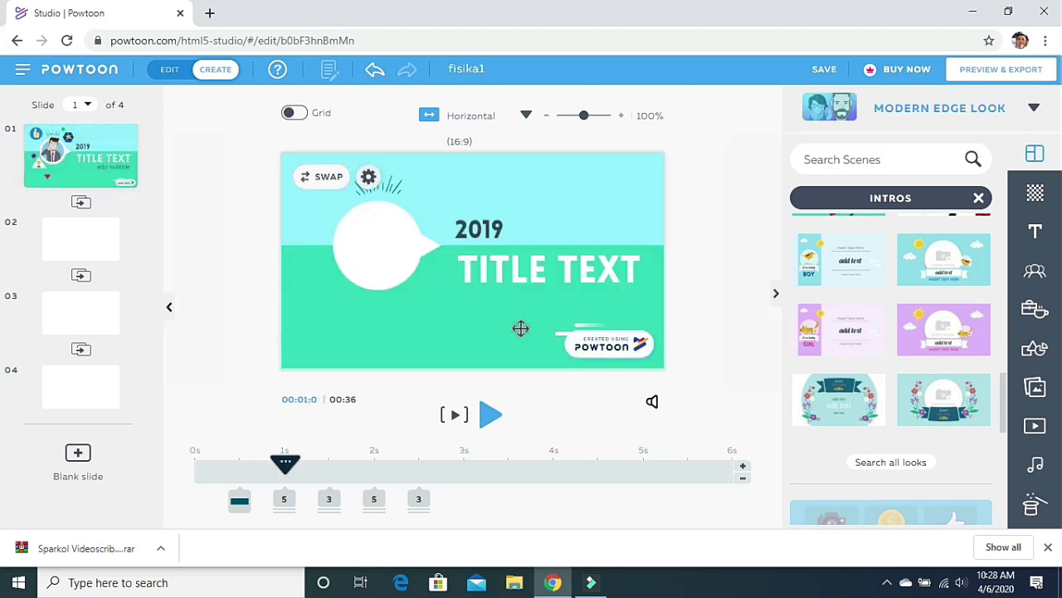
pyautogui.moveTo(285, 461); pyautogui.dragTo(463, 470)
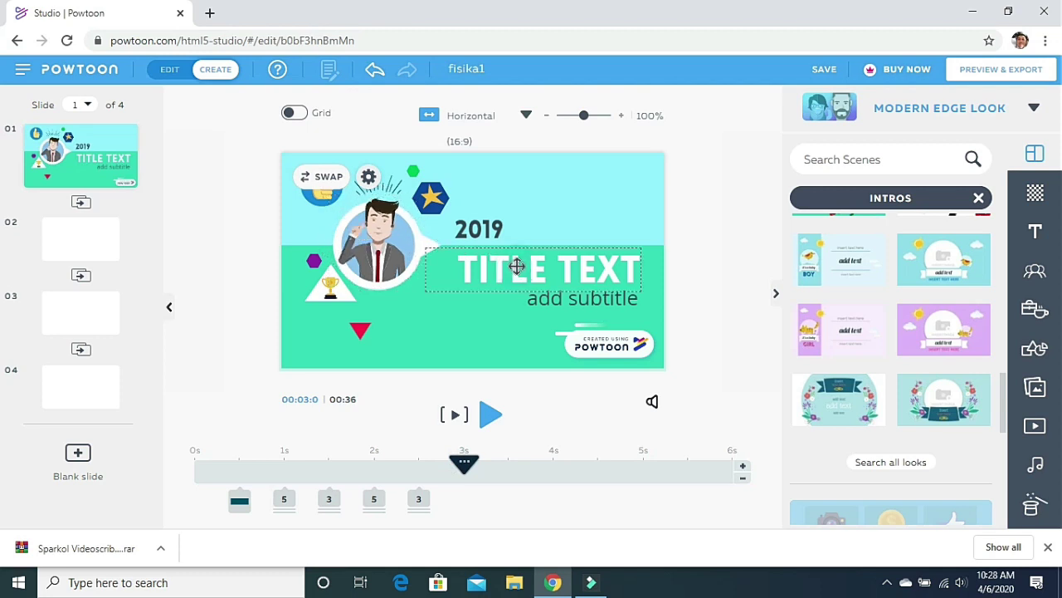
# - Replace slide 1's title text with ASSALAMUALAIKUM and set its font size to 60
pyautogui.doubleClick(515, 267)
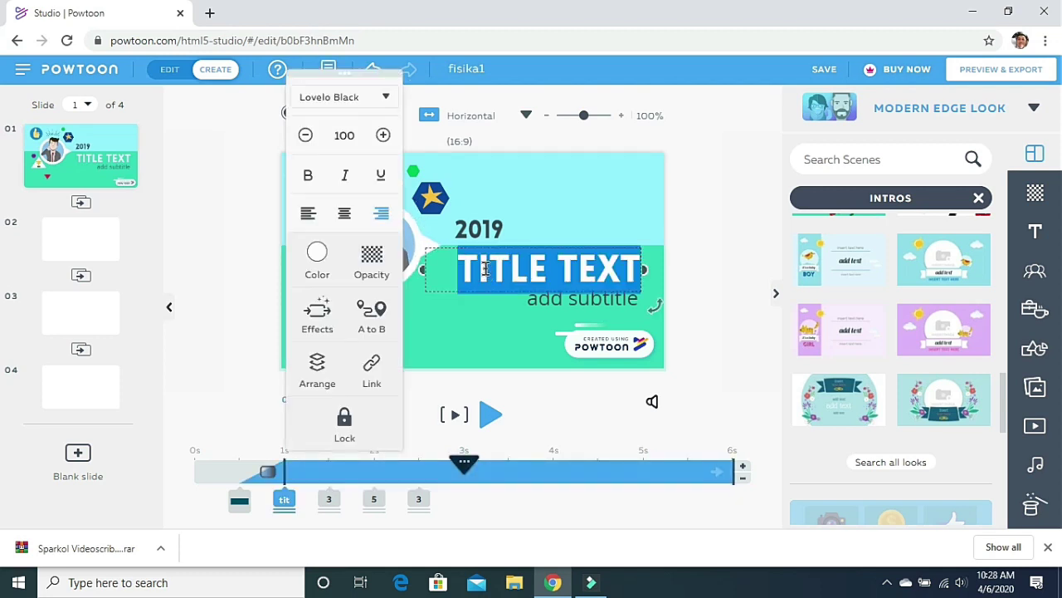
pyautogui.write('ASSALAMUA LAIKUM')
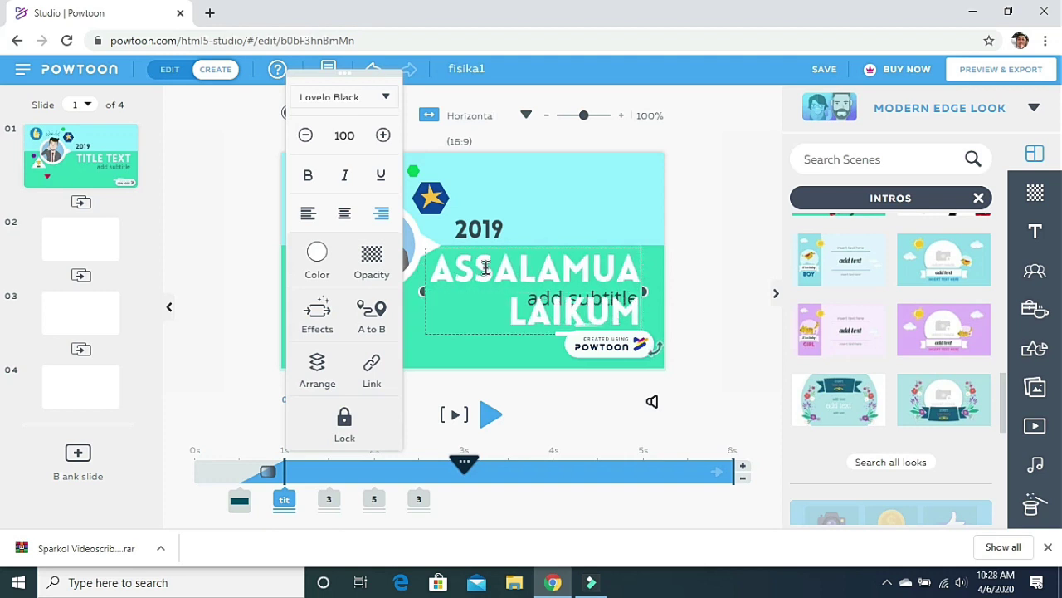
pyautogui.hotkey('ctrl', 'a')
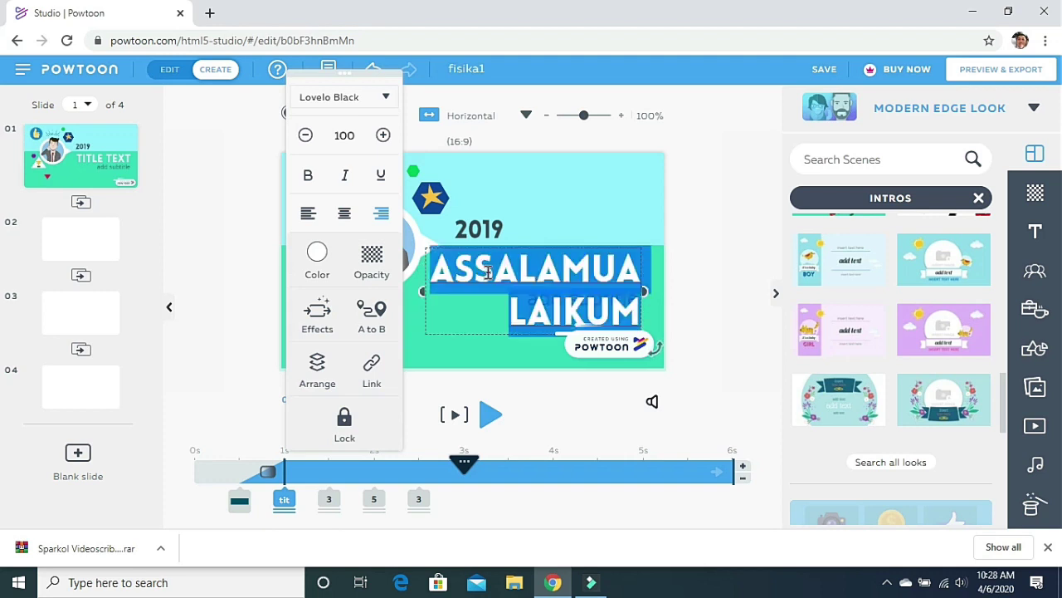
pyautogui.click(347, 138)
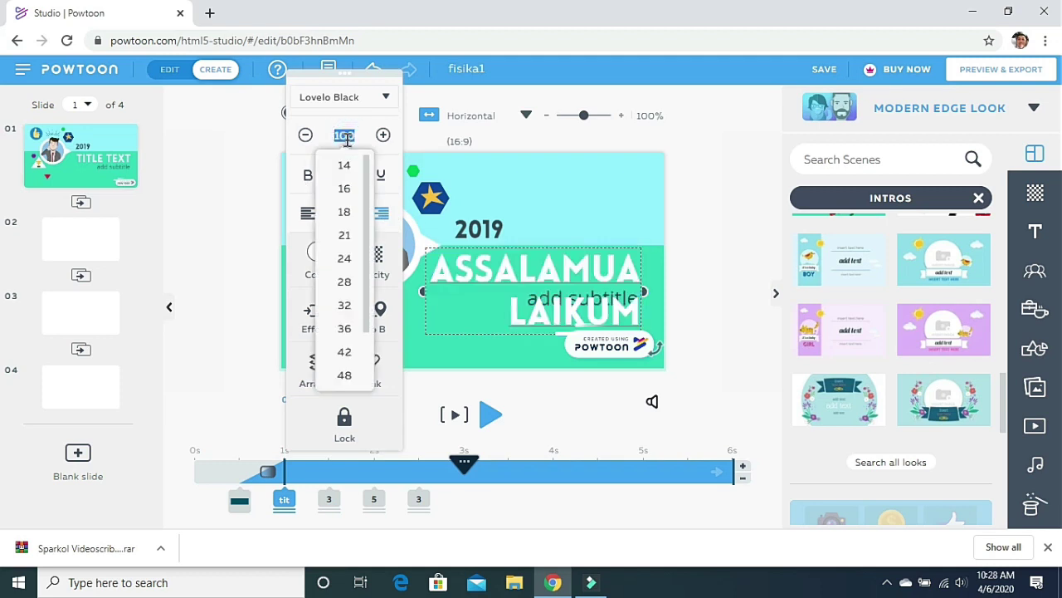
pyautogui.press('BackSpace')
pyautogui.write('60')
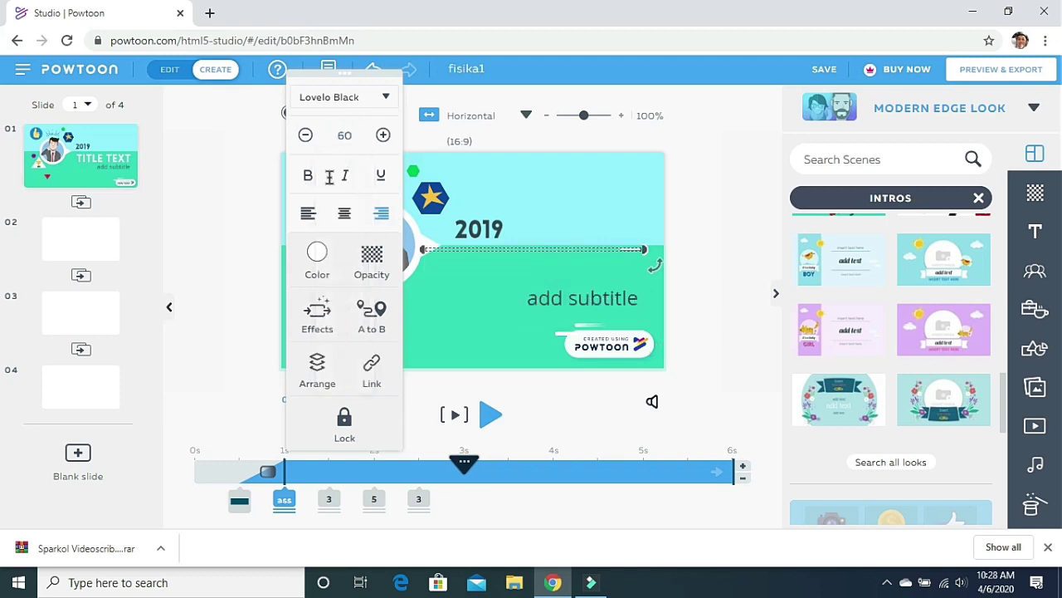
# - Change the ASSALAMUALAIKUM title's font to Mocha Mattari and its color to red #FF1844
pyautogui.click(381, 99)
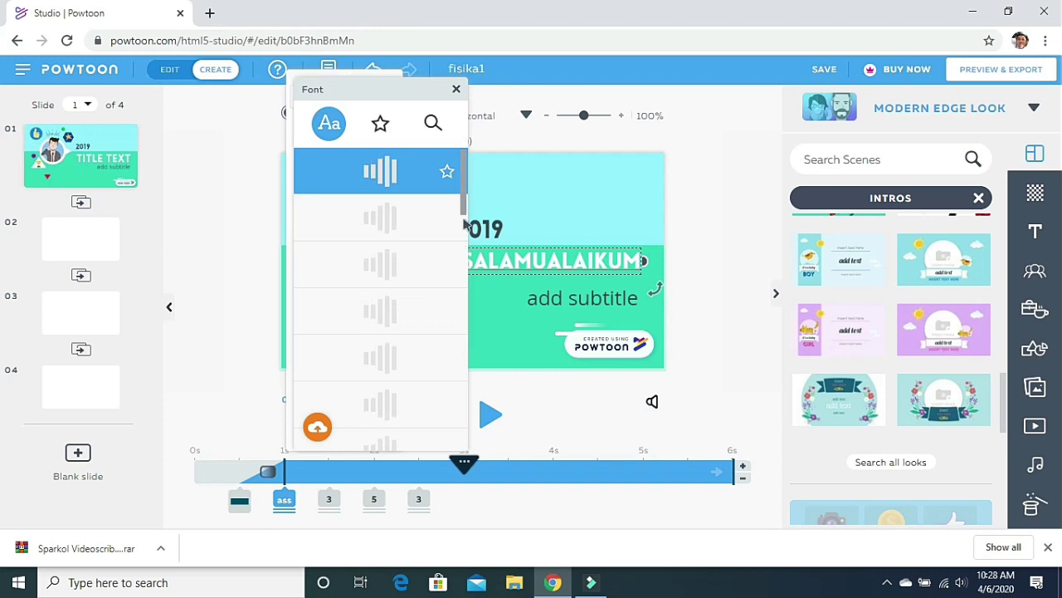
pyautogui.click(400, 208)
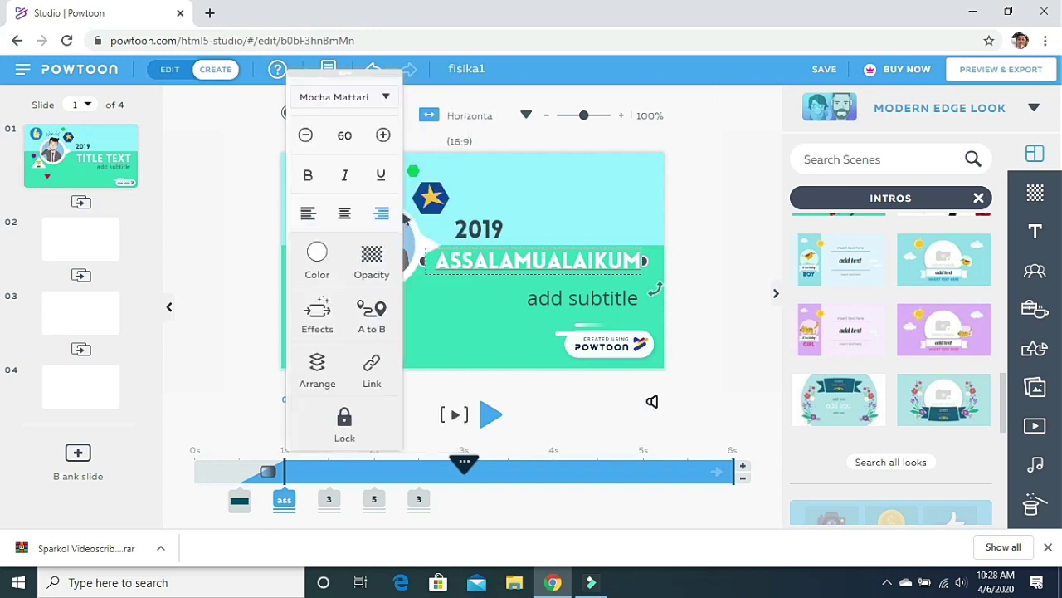
pyautogui.click(320, 261)
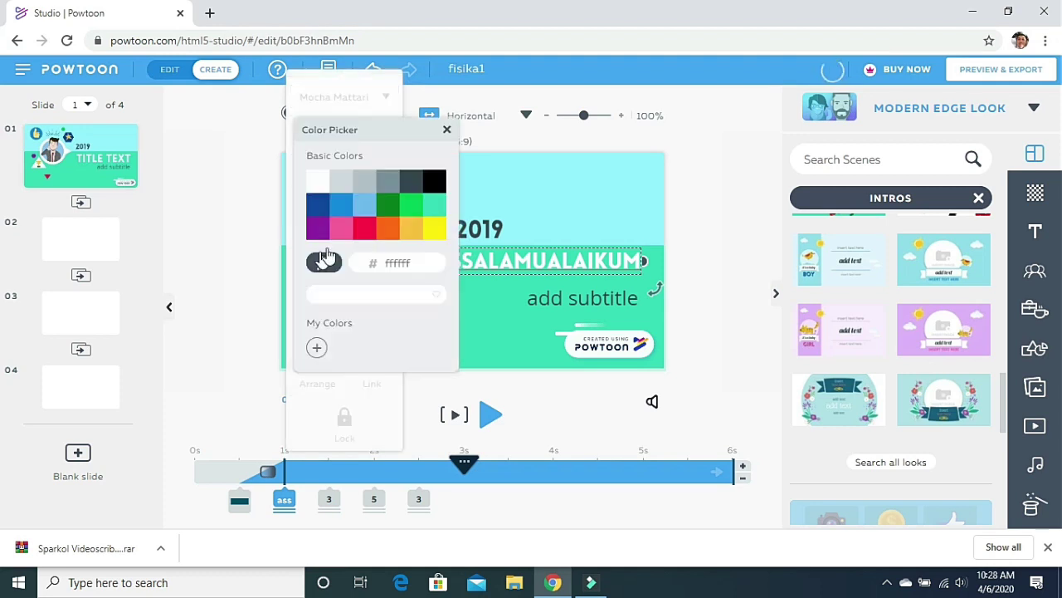
pyautogui.click(365, 229)
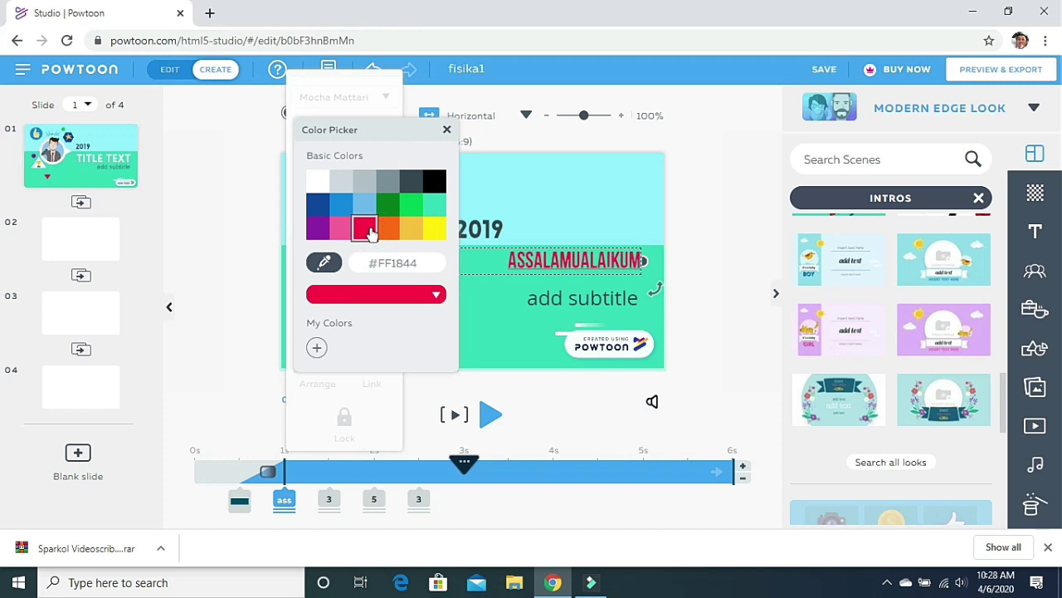
pyautogui.click(447, 129)
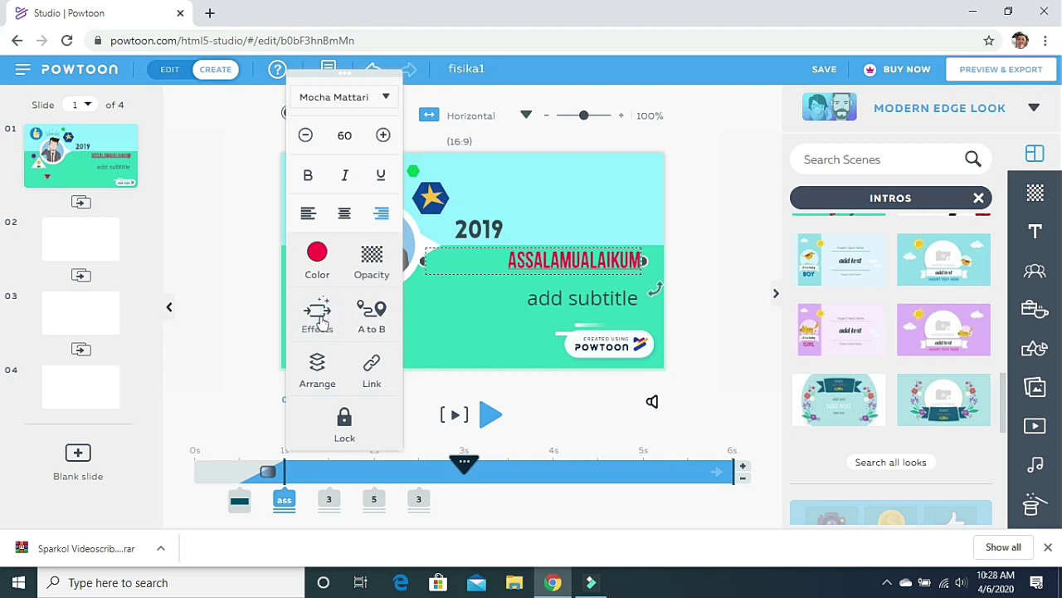
# - Give the title a Pop enter effect with female Hand 1 and preview slide 1
pyautogui.click(318, 315)
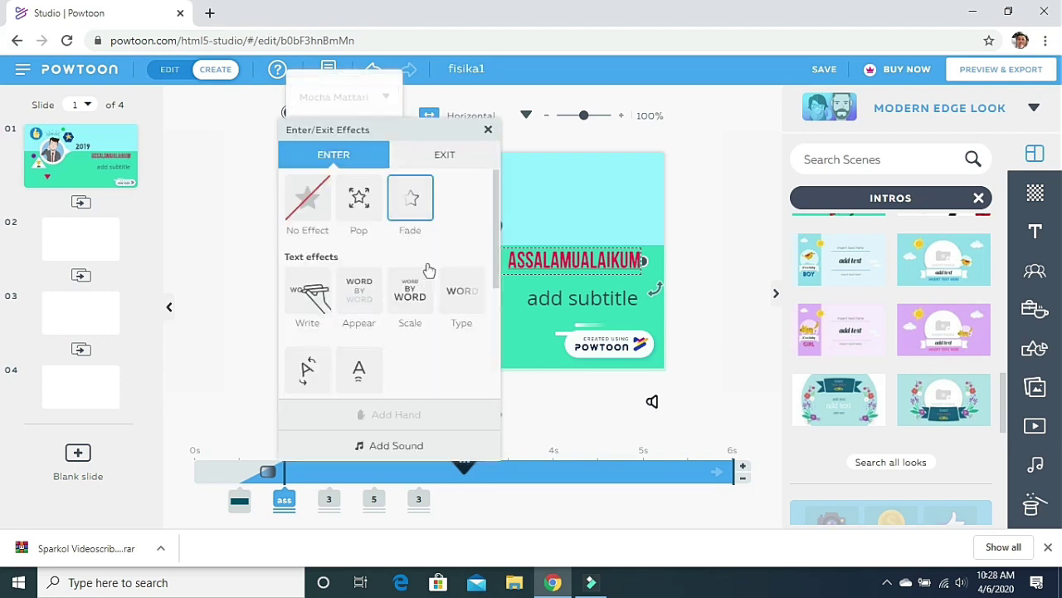
pyautogui.click(355, 207)
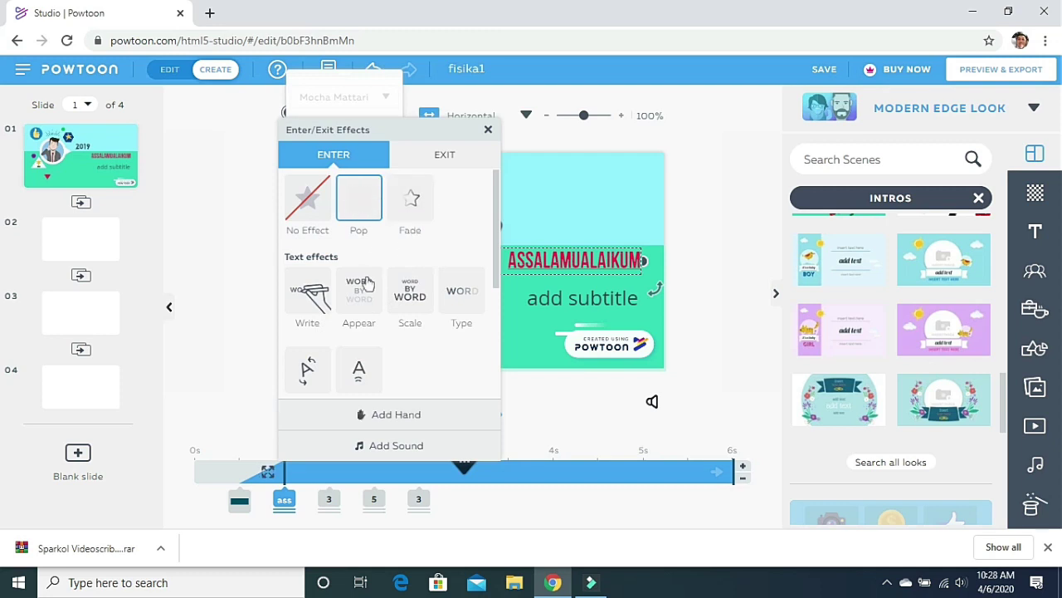
pyautogui.click(398, 420)
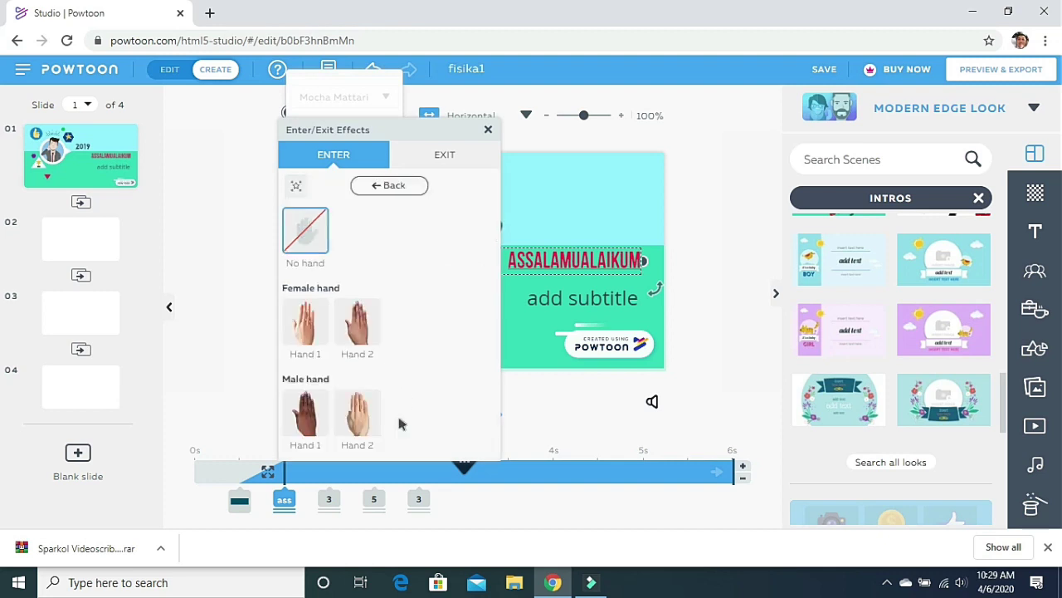
pyautogui.click(307, 331)
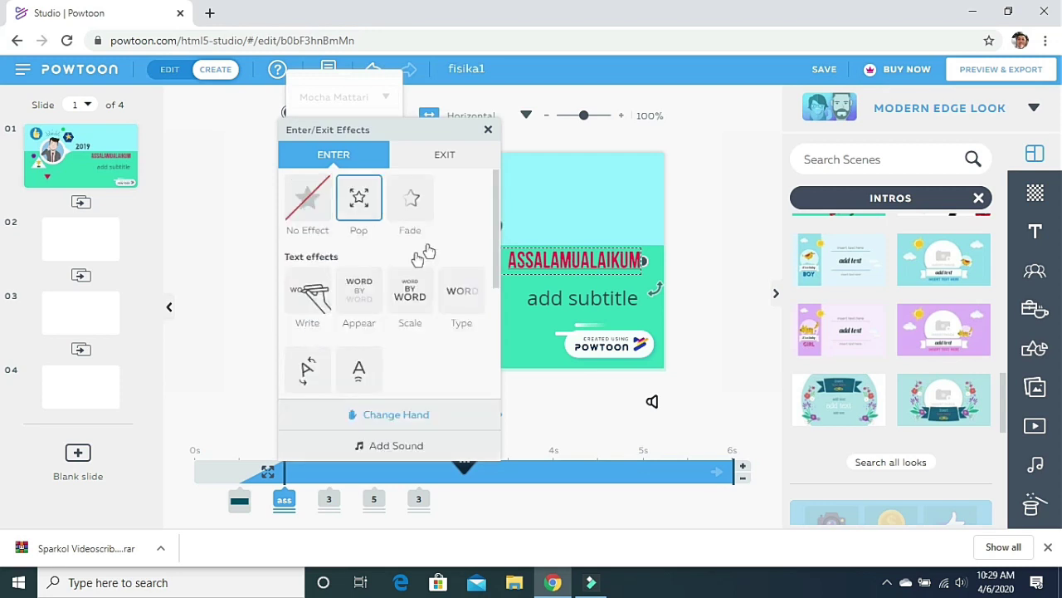
pyautogui.click(488, 131)
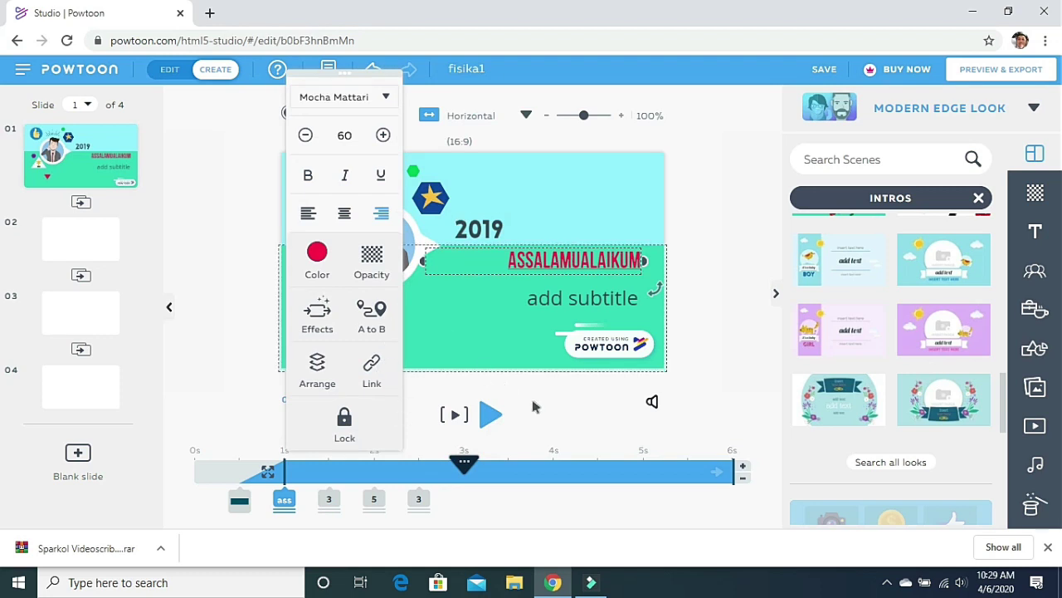
pyautogui.click(569, 408)
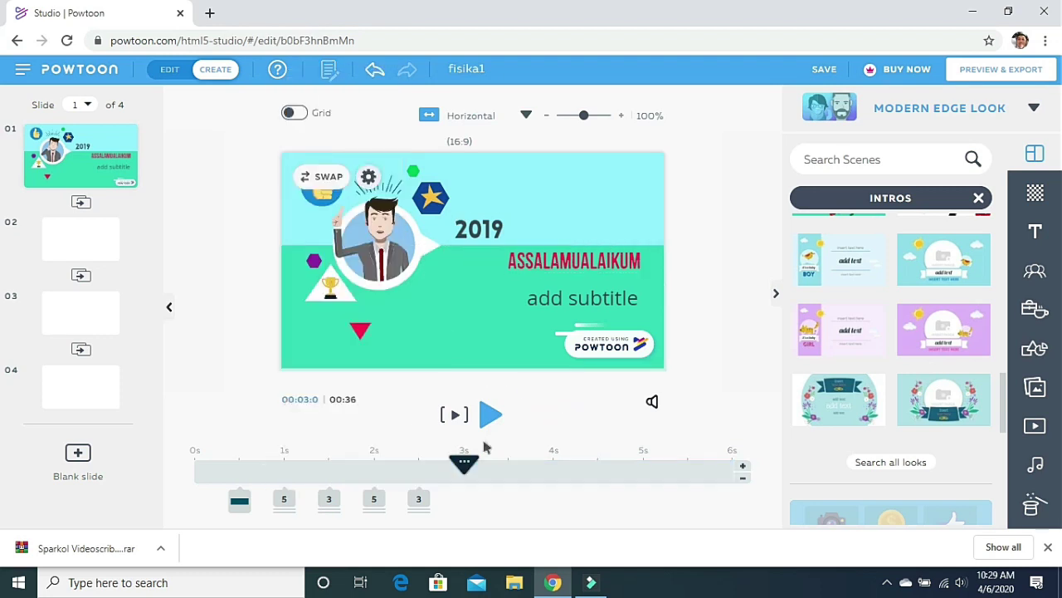
pyautogui.click(455, 416)
# - Replace slide 1's subtitle placeholder with "let's go to study" and FISIKA on a second line
pyautogui.doubleClick(560, 300)
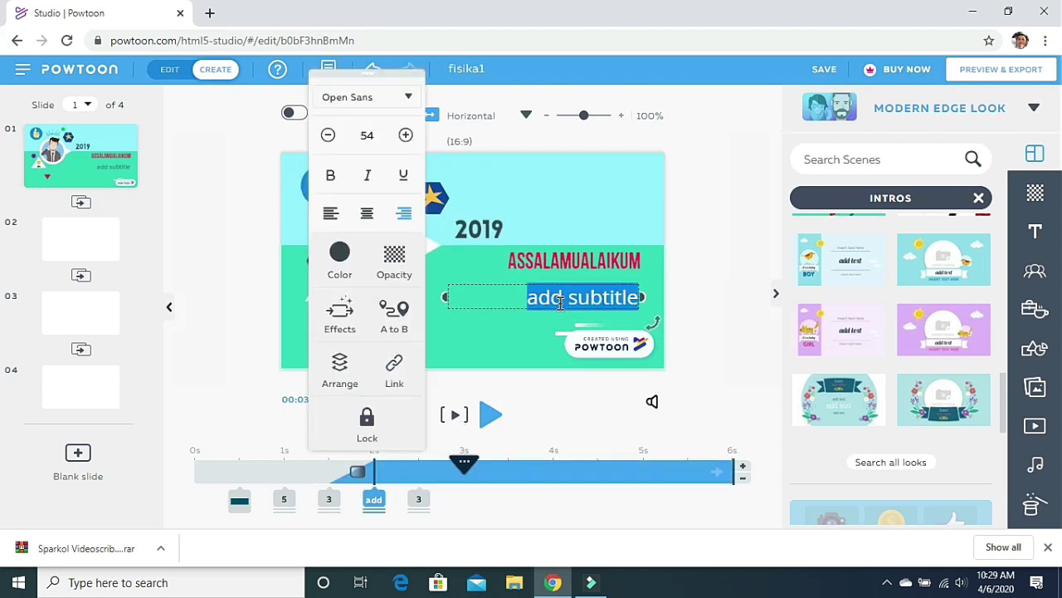
pyautogui.press('BackSpace')
pyautogui.write("let's go t")
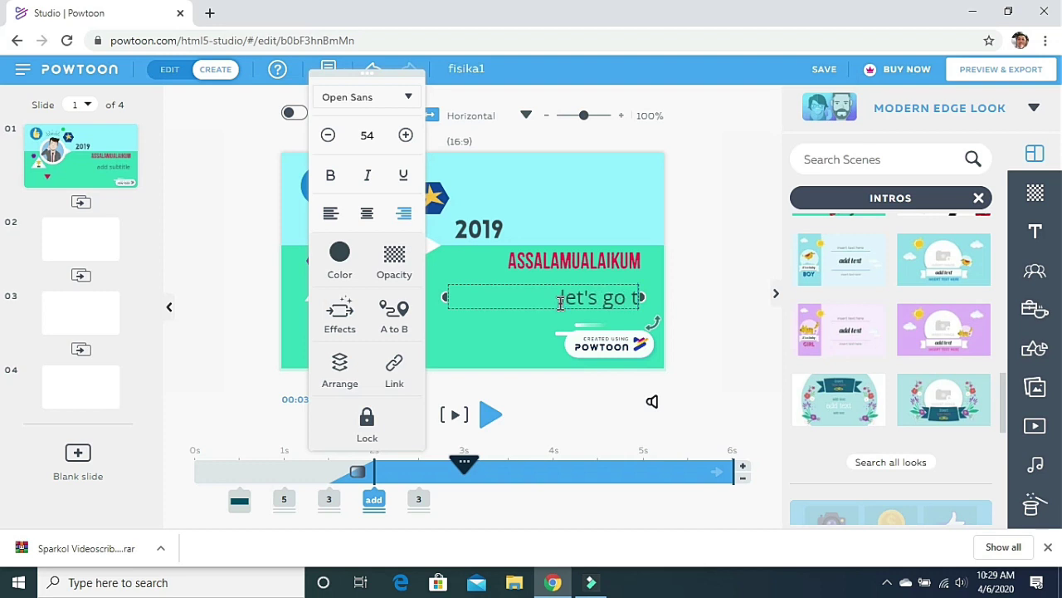
pyautogui.write('o study')
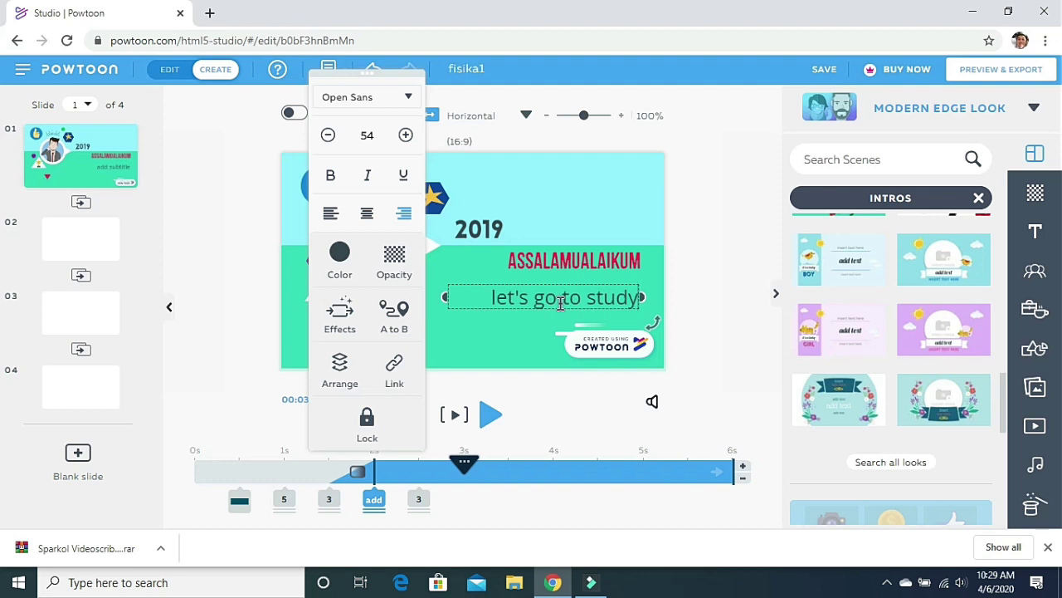
pyautogui.press('Return')
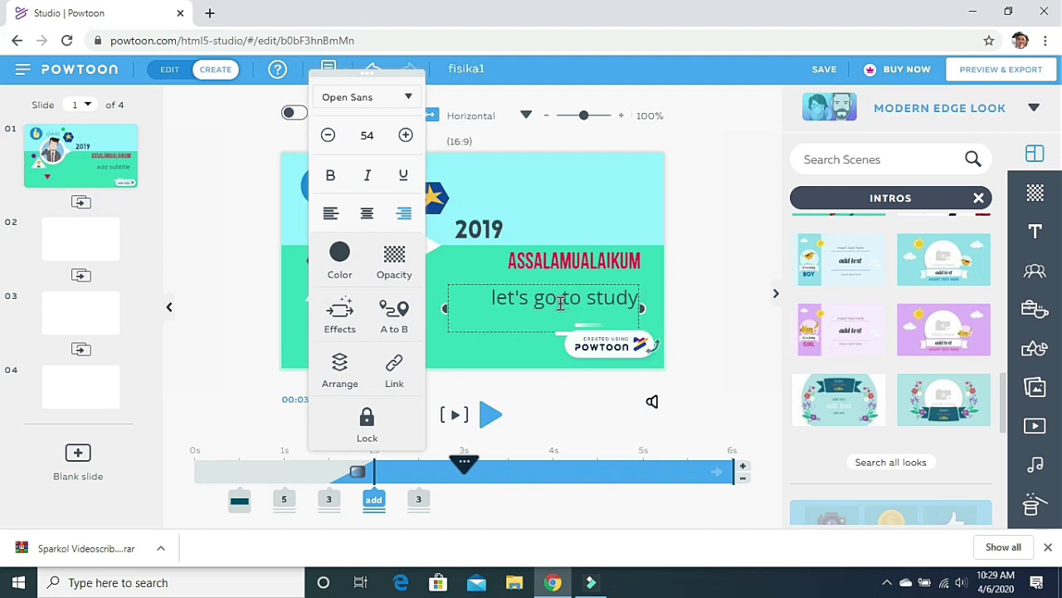
pyautogui.write('FISIKA')
# - Change the color of the whole two-line subtitle to white #FFFFFF
pyautogui.hotkey('ctrl', 'a')
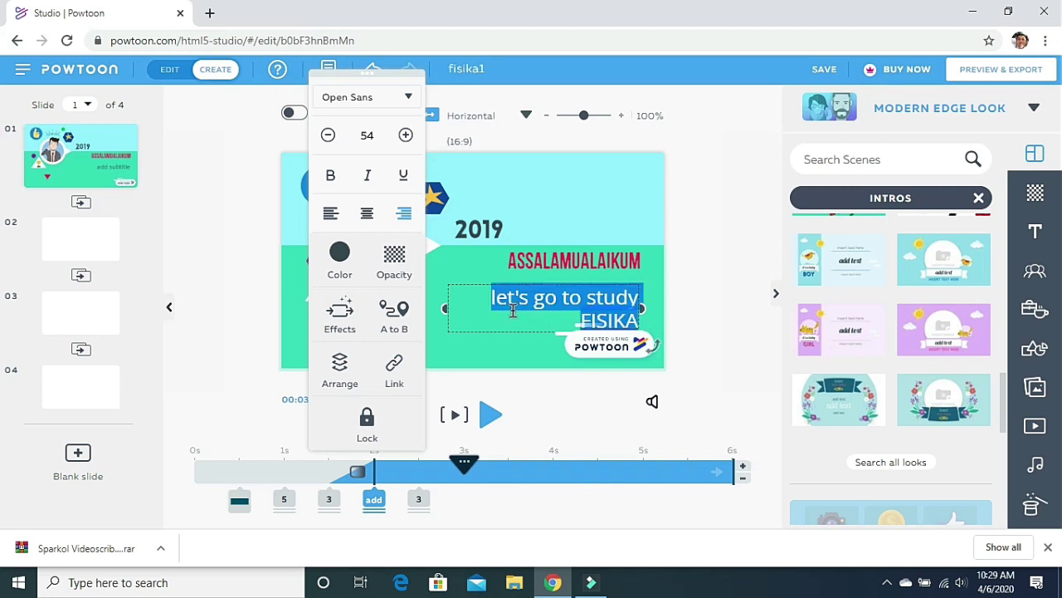
pyautogui.click(340, 264)
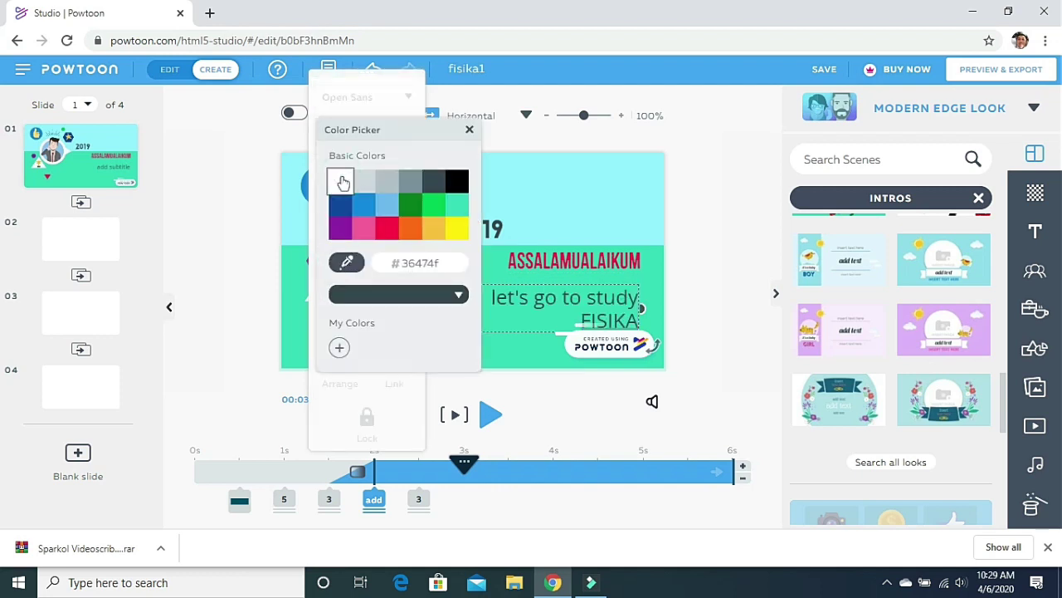
pyautogui.click(343, 183)
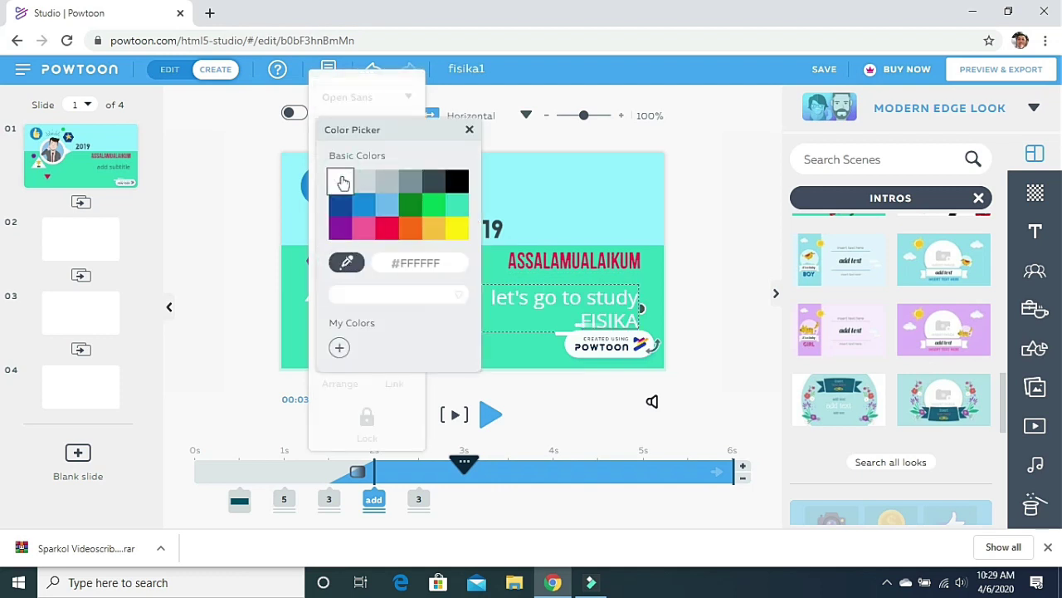
pyautogui.click(470, 131)
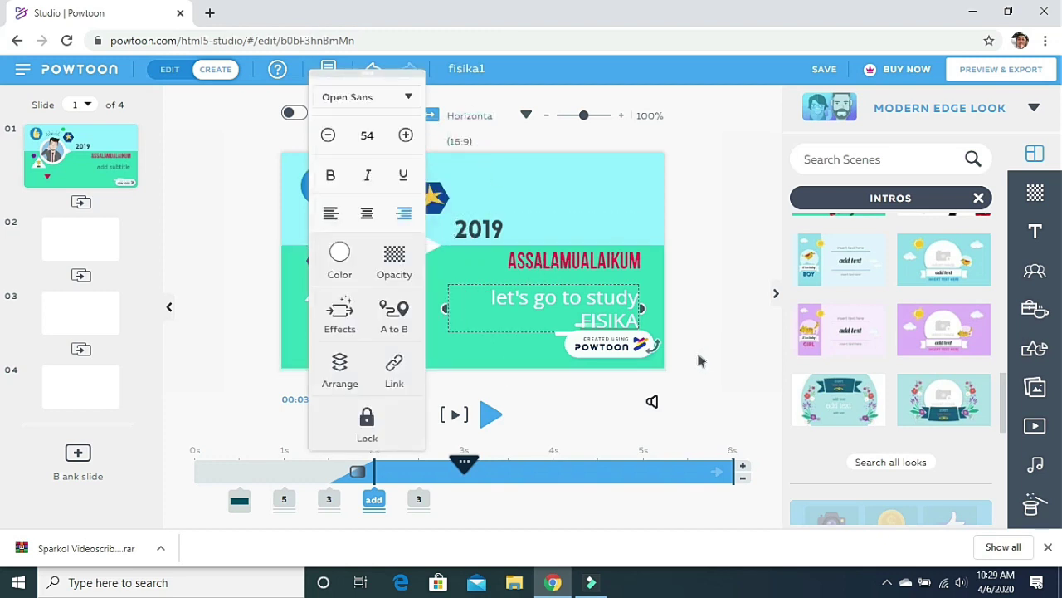
pyautogui.click(235, 303)
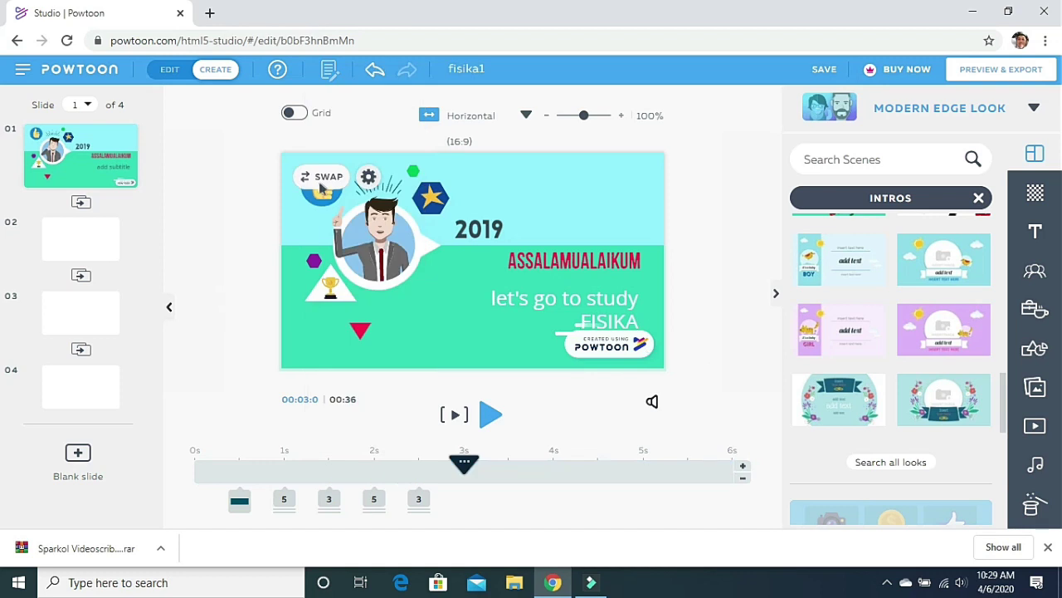
# - Select the male character, check the scene at the 1-second mark, and preview slide 1's animation
pyautogui.click(381, 236)
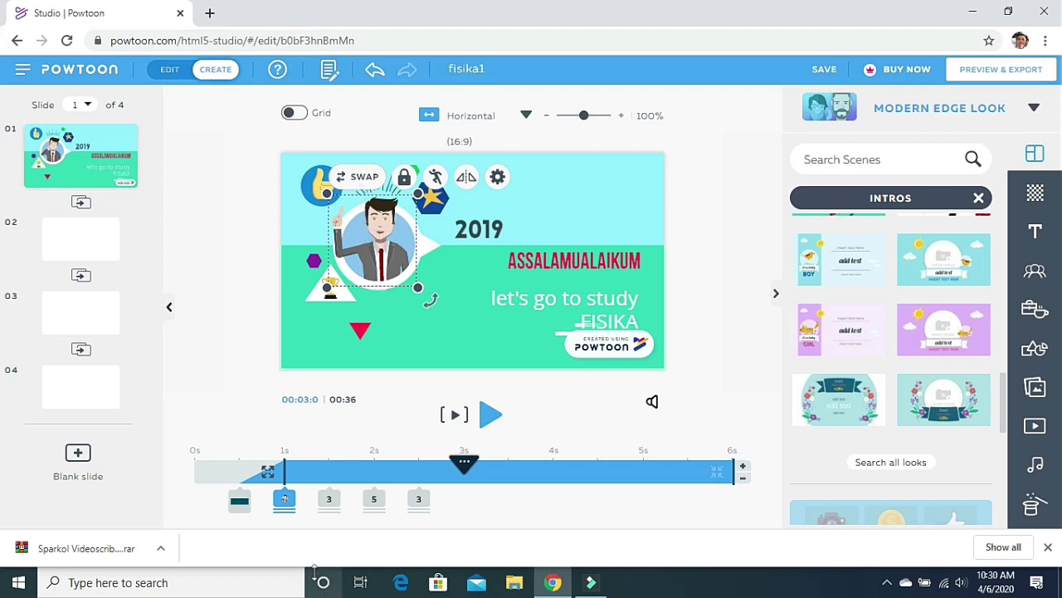
pyautogui.click(267, 470)
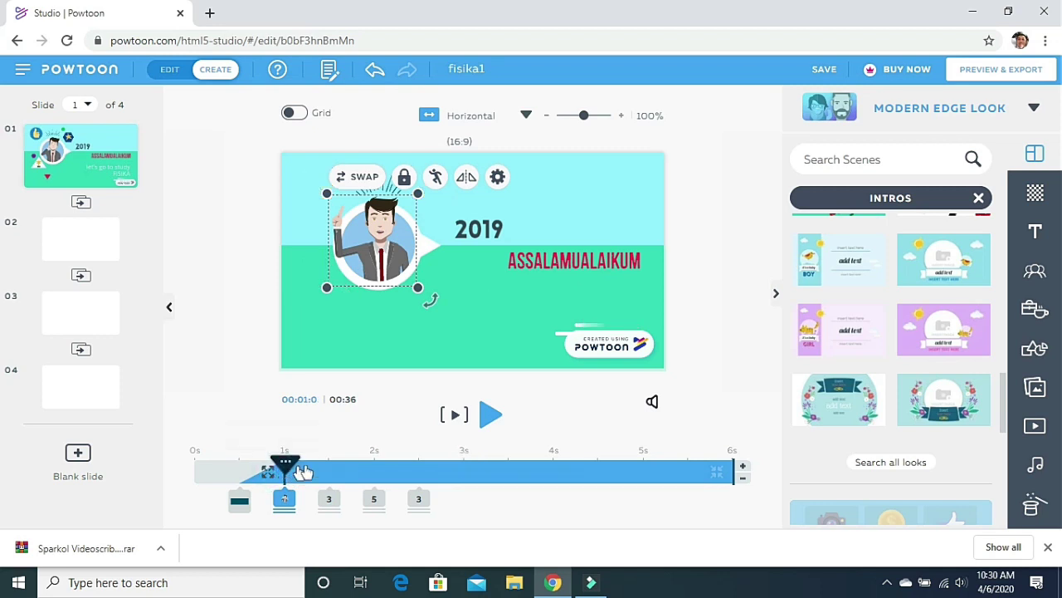
pyautogui.click(299, 472)
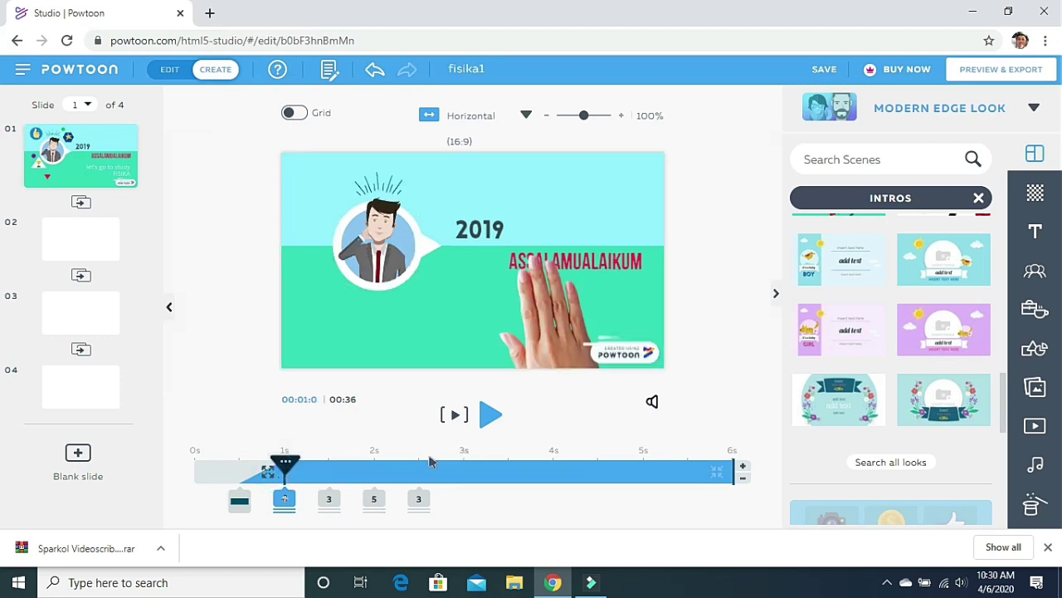
pyautogui.click(453, 418)
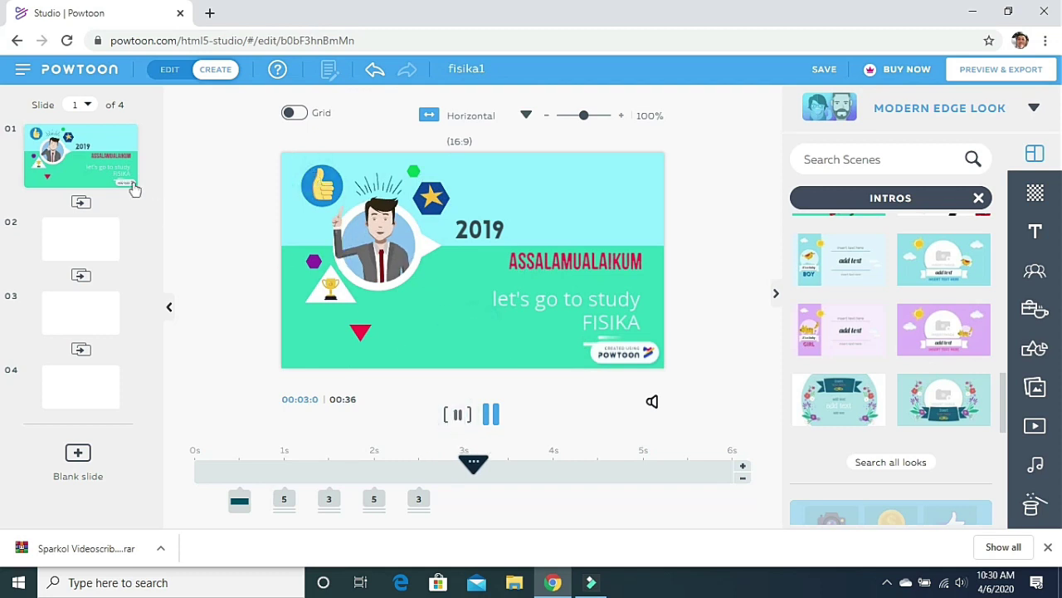
pyautogui.click(108, 158)
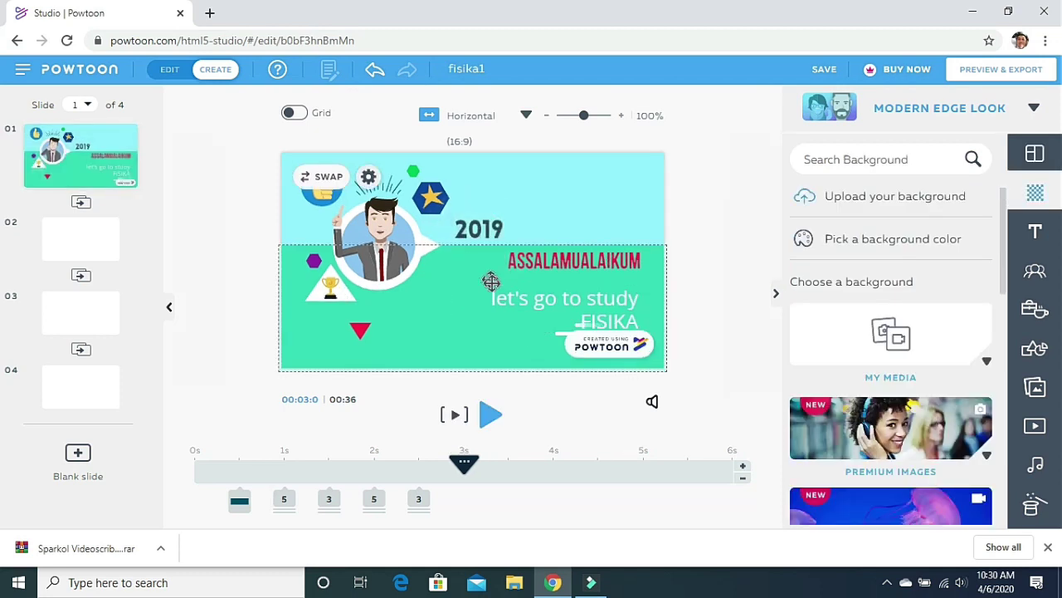
# - Delete the 2019 text above the ASSALAMUALAIKUM title on slide 1
pyautogui.doubleClick(488, 229)
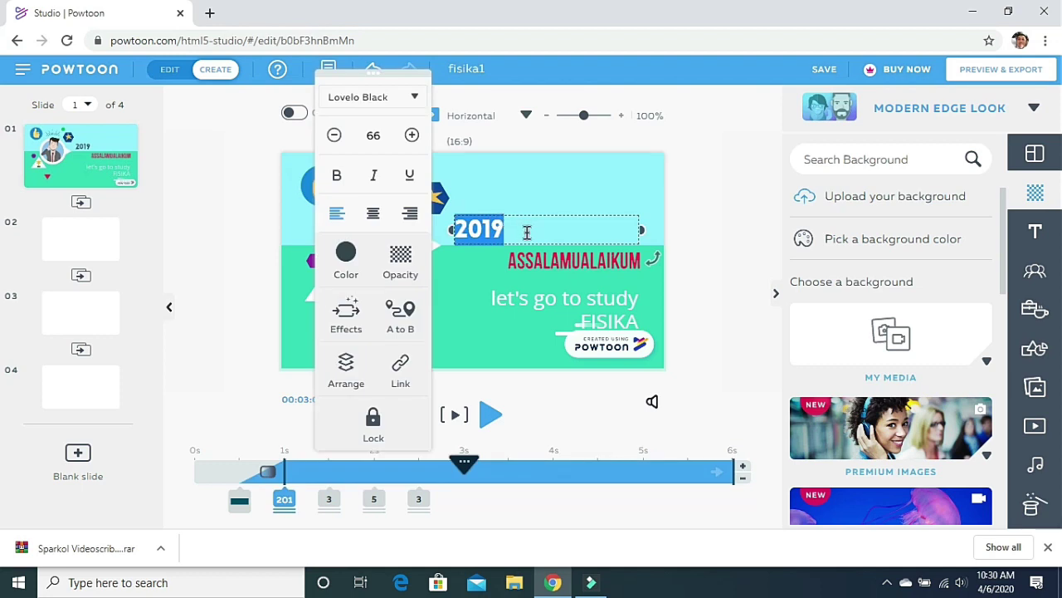
pyautogui.press('BackSpace')
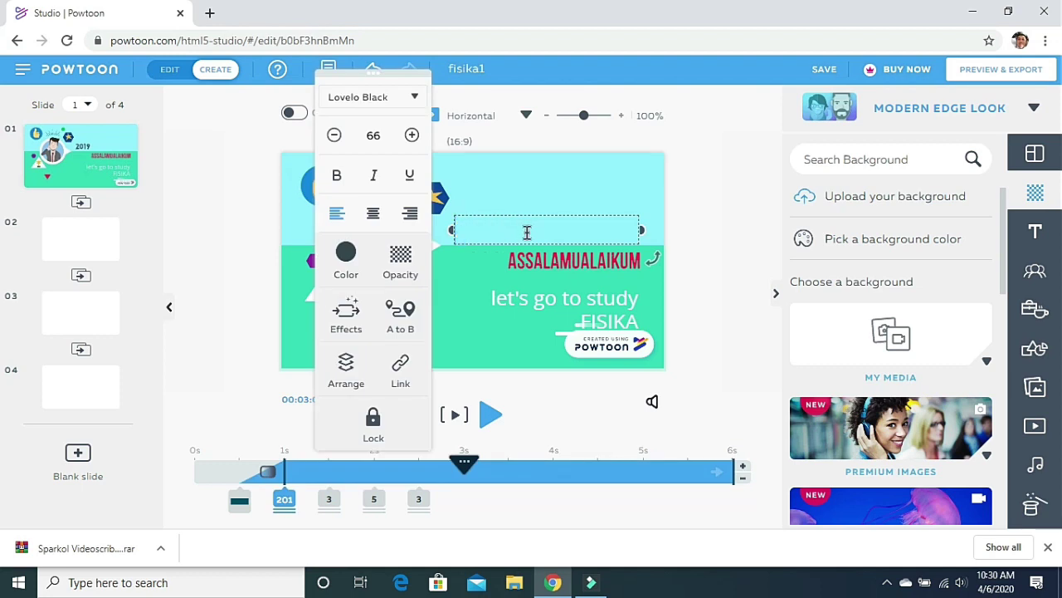
pyautogui.click(710, 296)
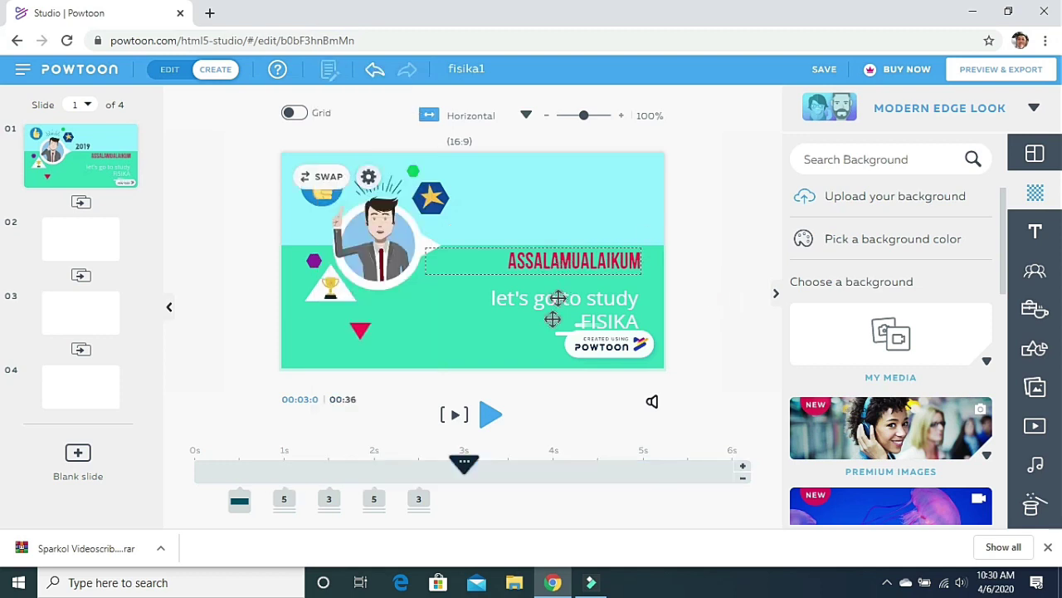
# - Change the male character's pose on slide 1 to Hello
pyautogui.click(389, 223)
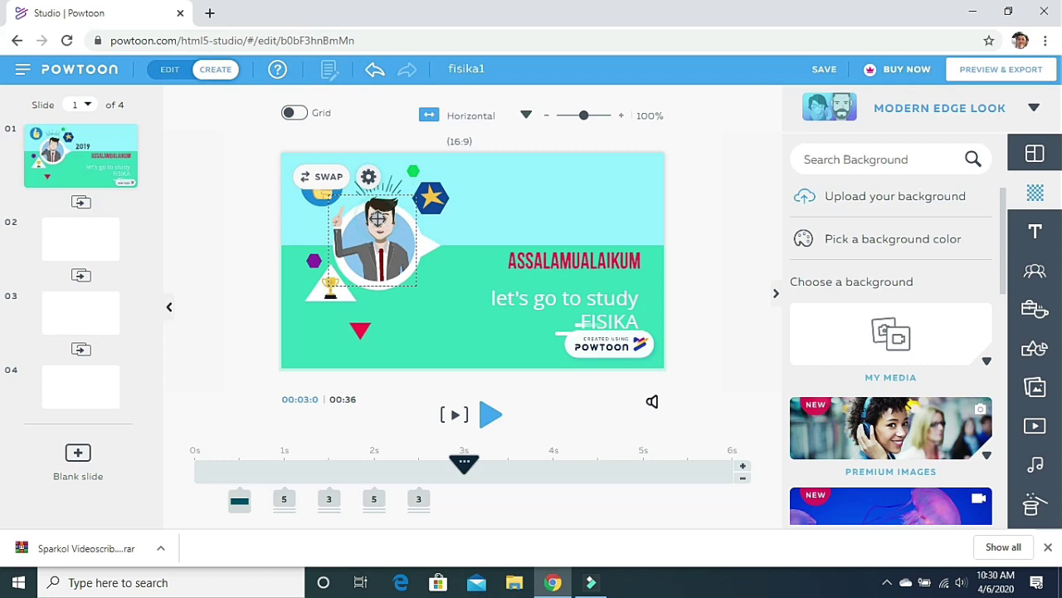
pyautogui.click(378, 217)
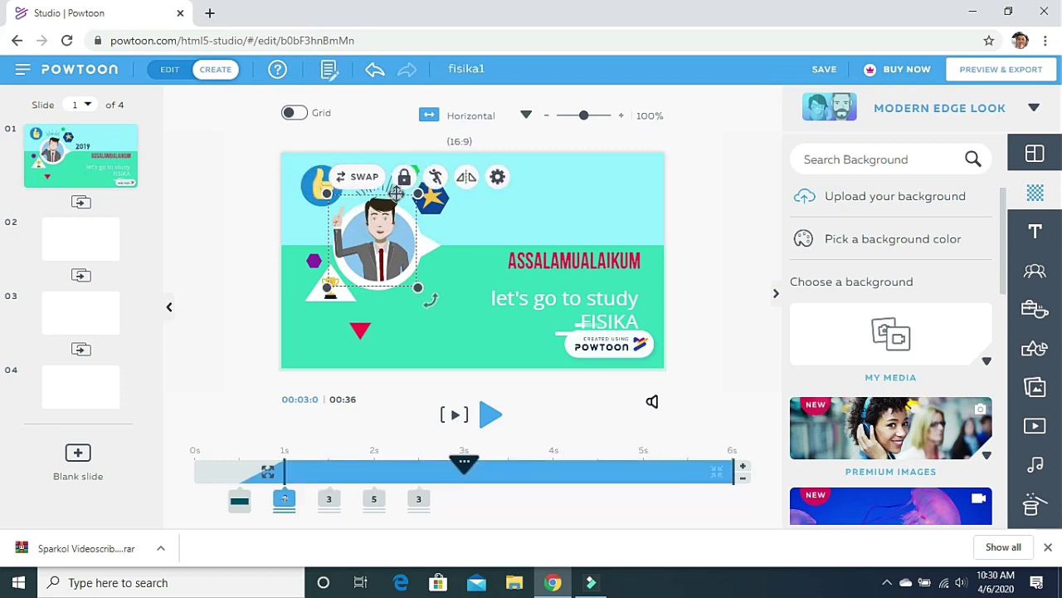
pyautogui.click(436, 177)
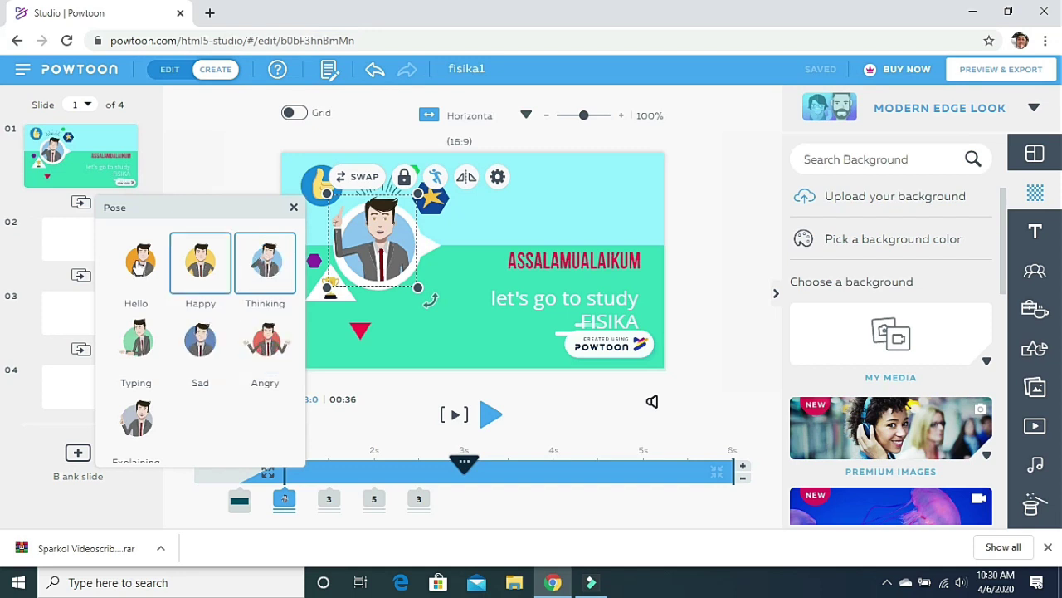
pyautogui.click(137, 263)
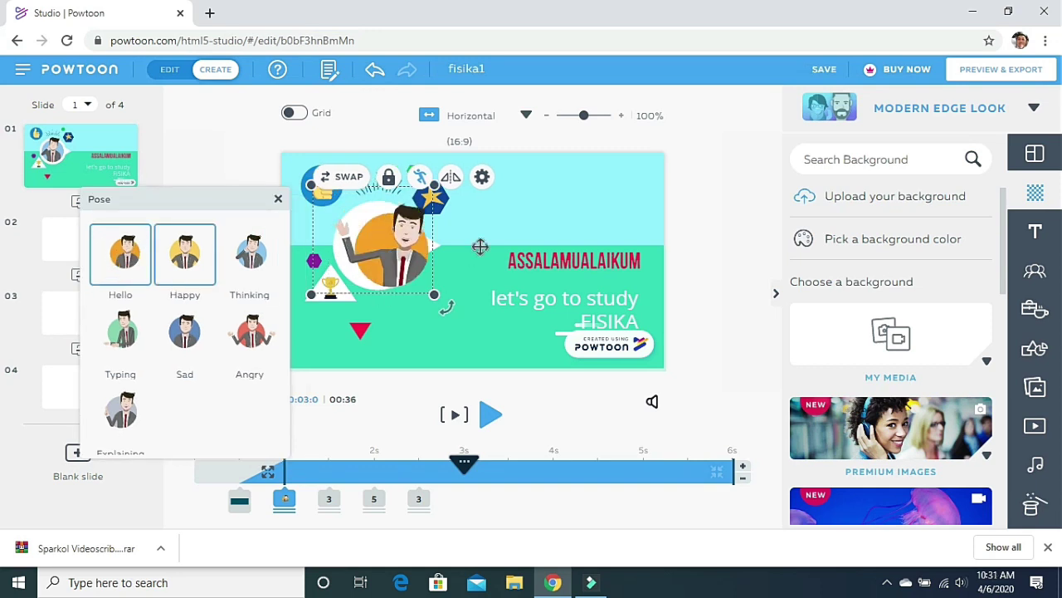
# - Move the white speech bubble so that it is centered behind the waving character
pyautogui.click(378, 233)
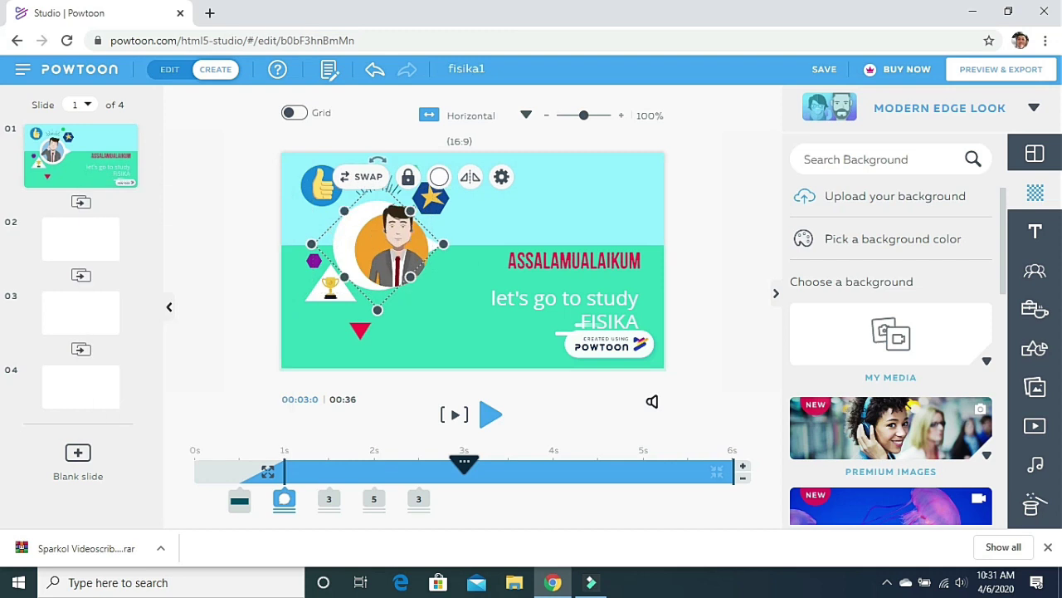
pyautogui.moveTo(371, 241); pyautogui.dragTo(385, 218)
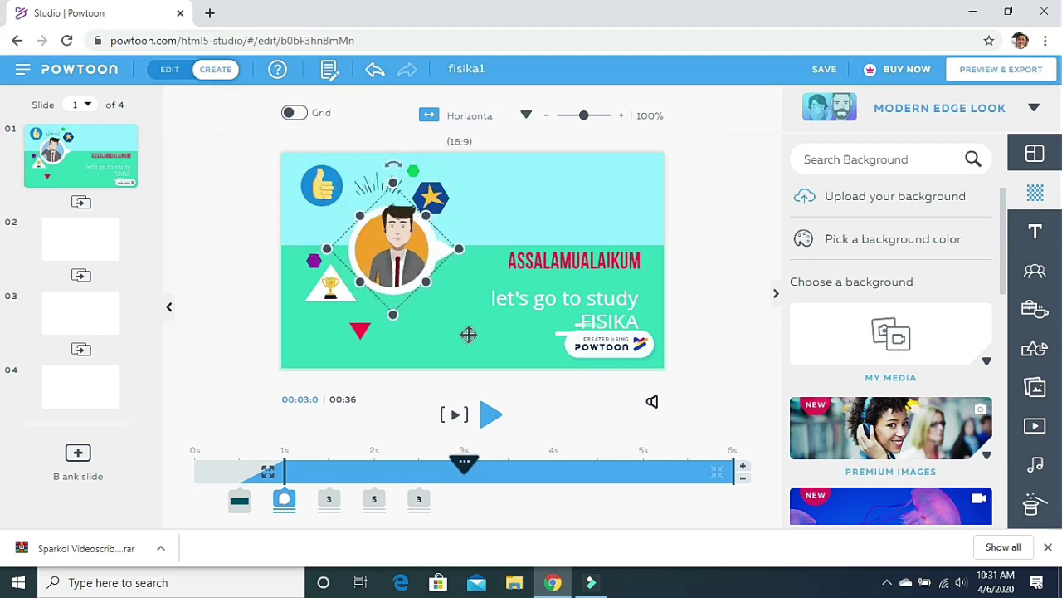
pyautogui.click(370, 281)
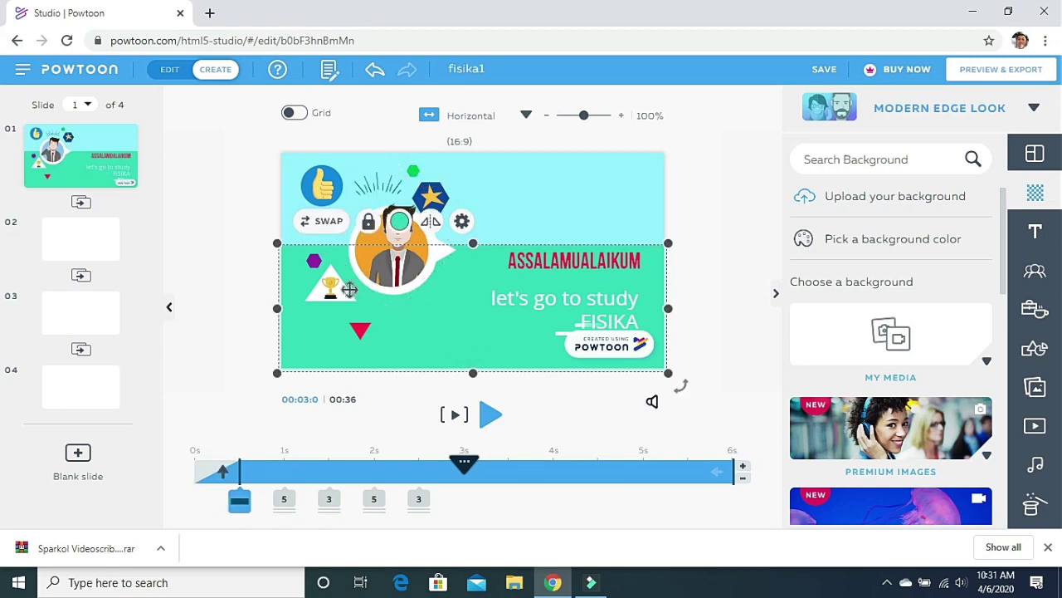
# - Give the trophy on slide 1 a Slide Left enter effect
pyautogui.click(332, 289)
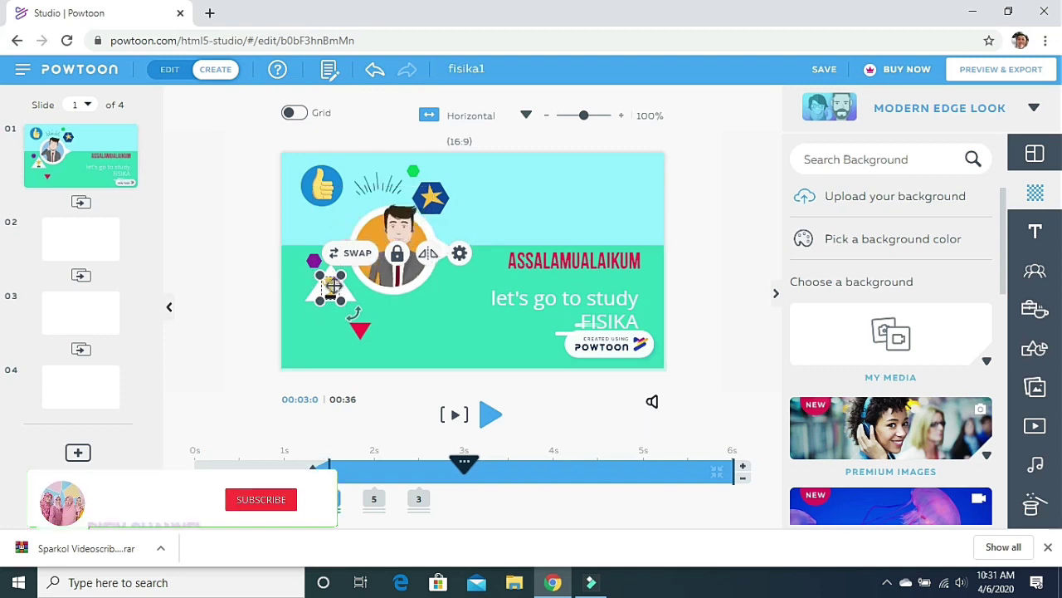
pyautogui.rightClick(350, 306)
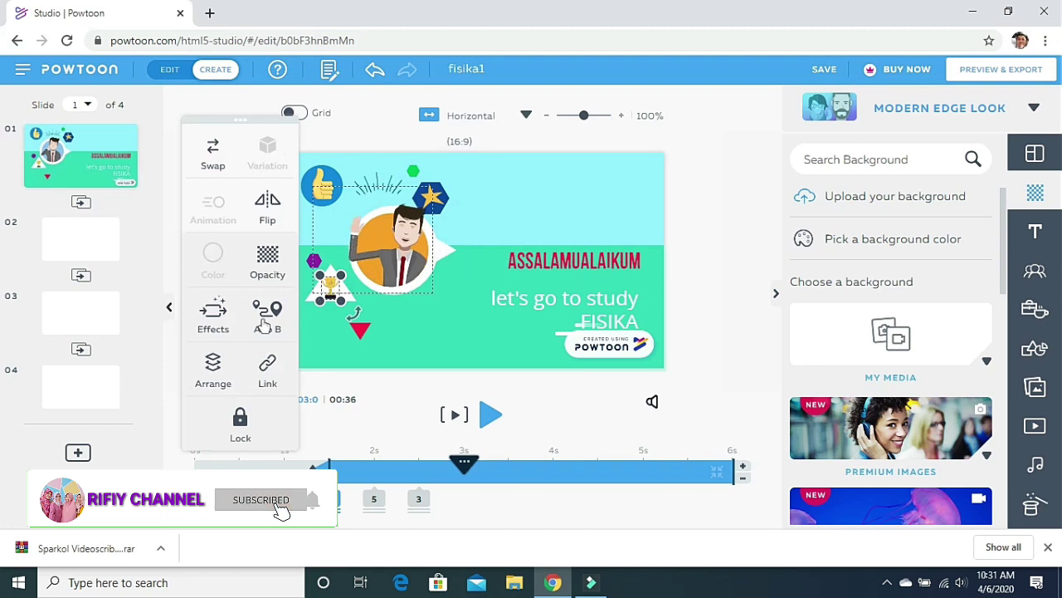
pyautogui.click(215, 321)
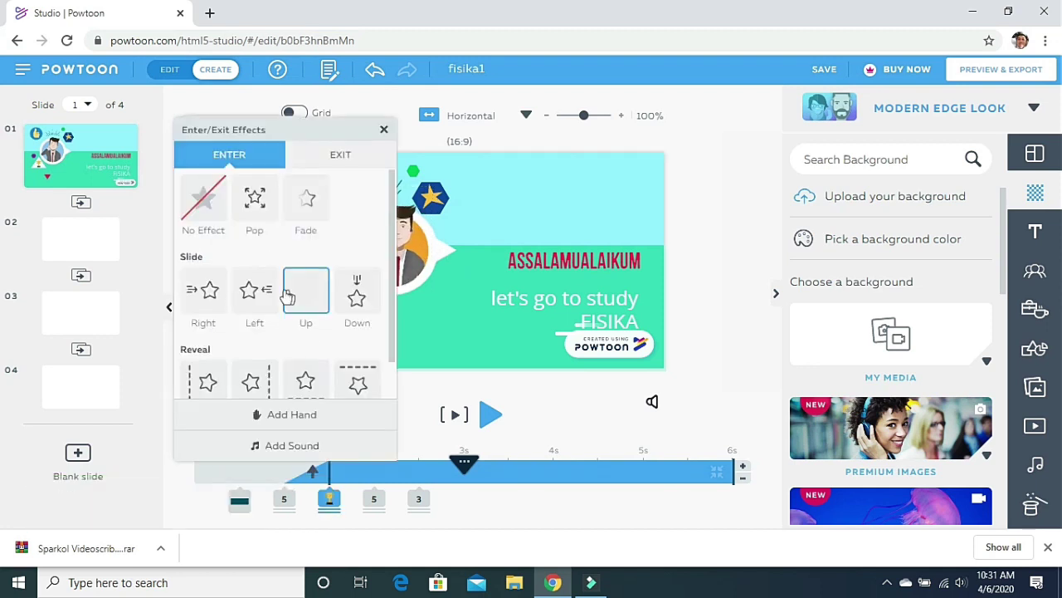
pyautogui.click(257, 292)
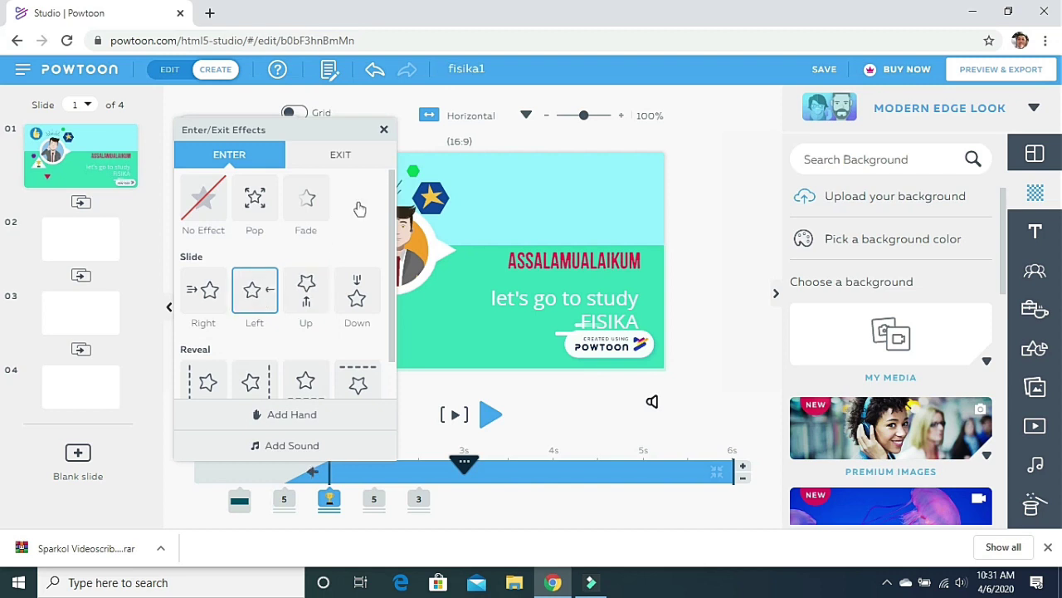
pyautogui.click(383, 131)
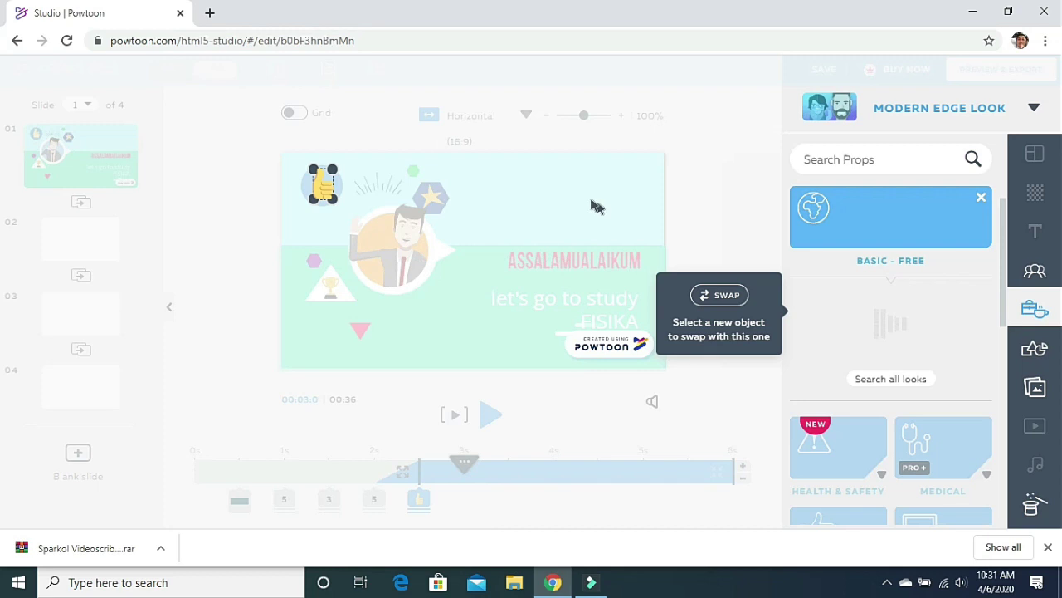
pyautogui.click(739, 336)
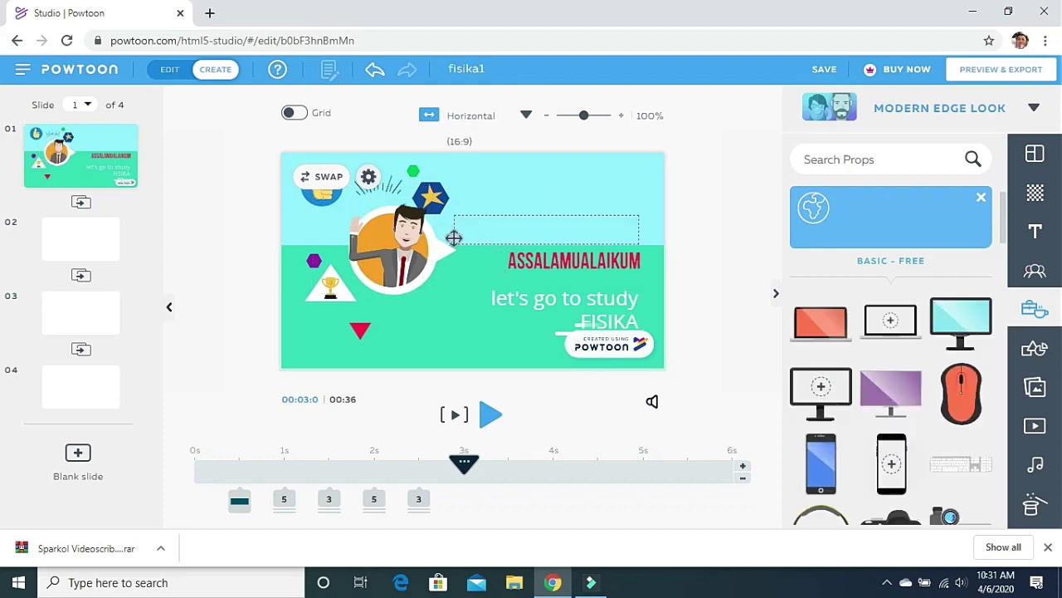
# - Open blank slide 2 and browse the background categories down to Image Backgrounds
pyautogui.click(107, 249)
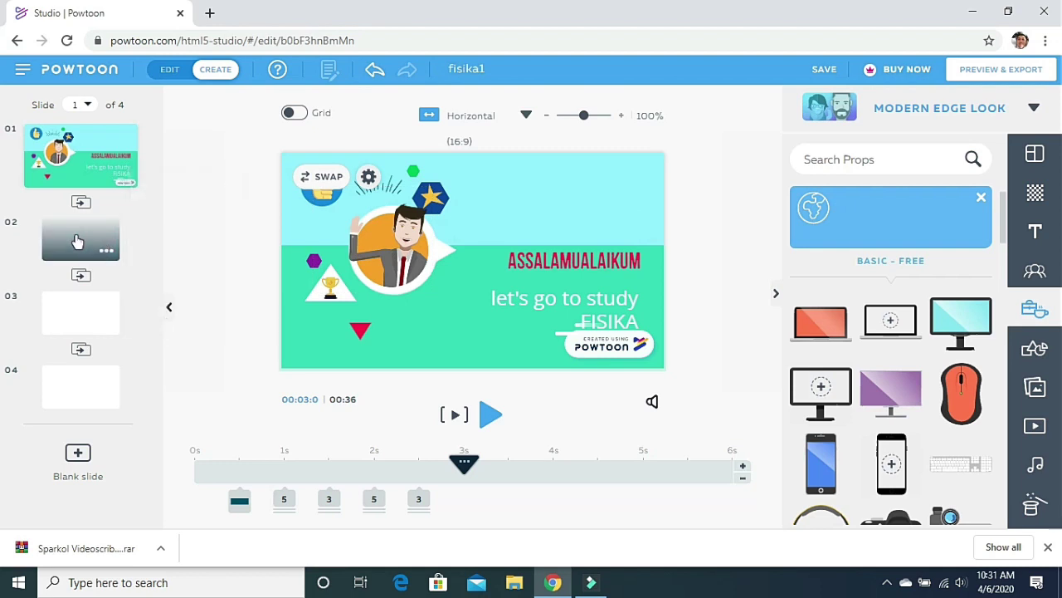
pyautogui.click(77, 240)
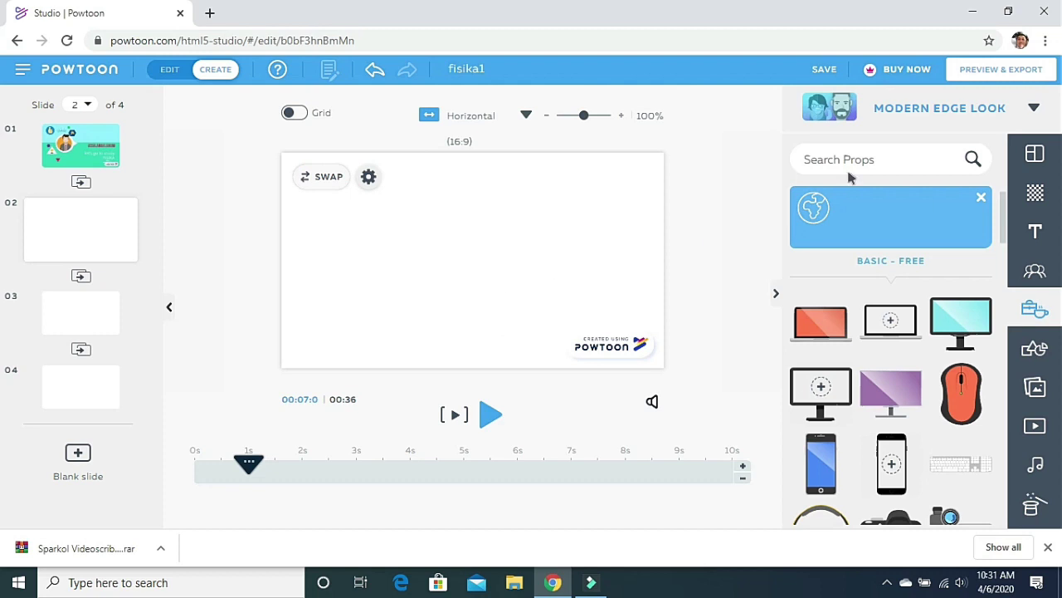
pyautogui.click(983, 200)
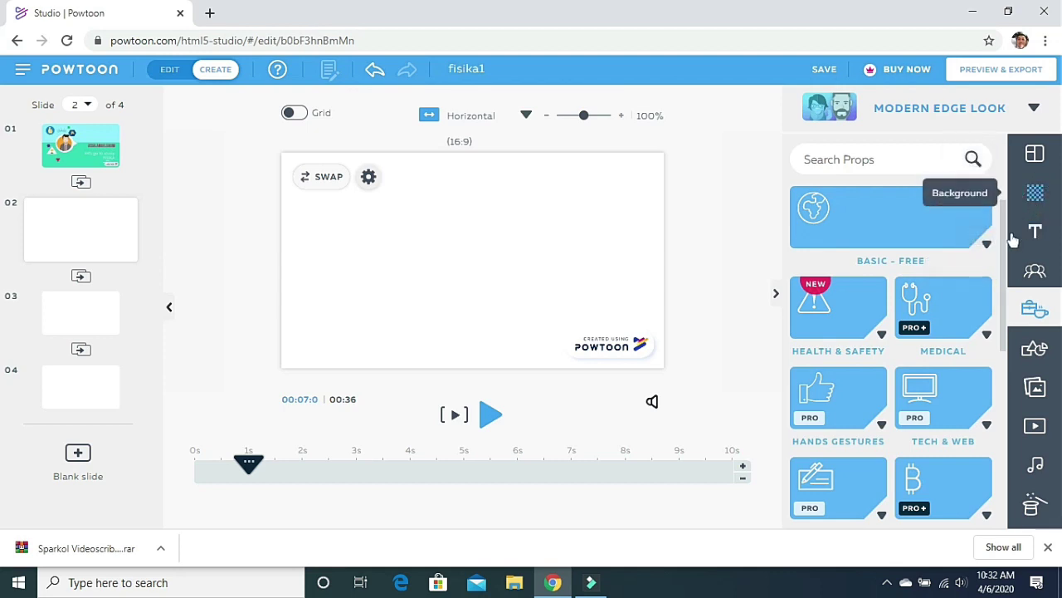
pyautogui.click(1035, 193)
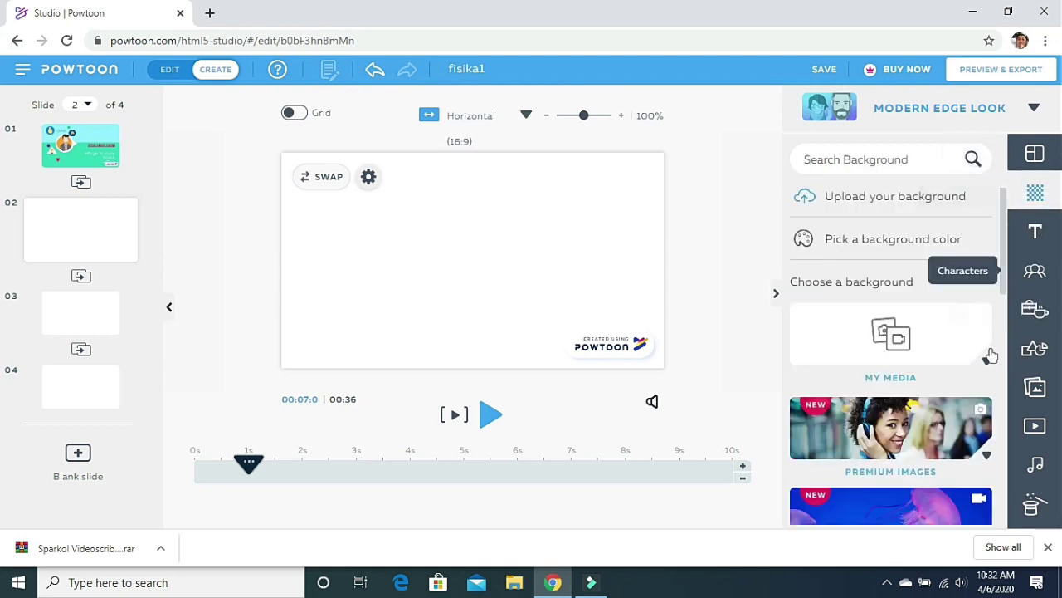
pyautogui.moveTo(1003, 286); pyautogui.dragTo(1013, 528)
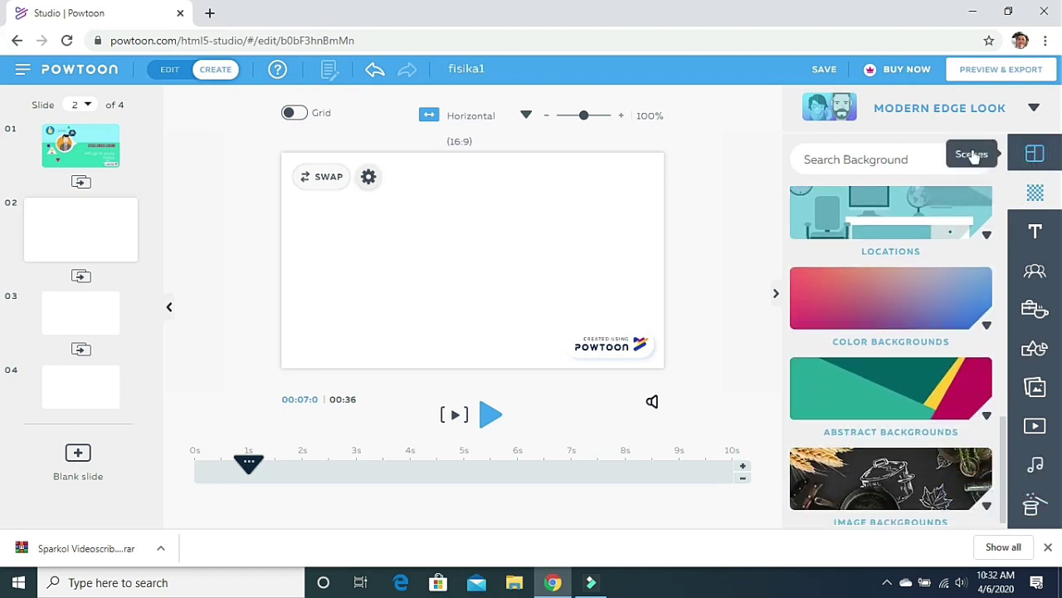
# - Open the scene library for slide 2 and look through the Intros scenes
pyautogui.click(1035, 157)
pyautogui.click(1035, 158)
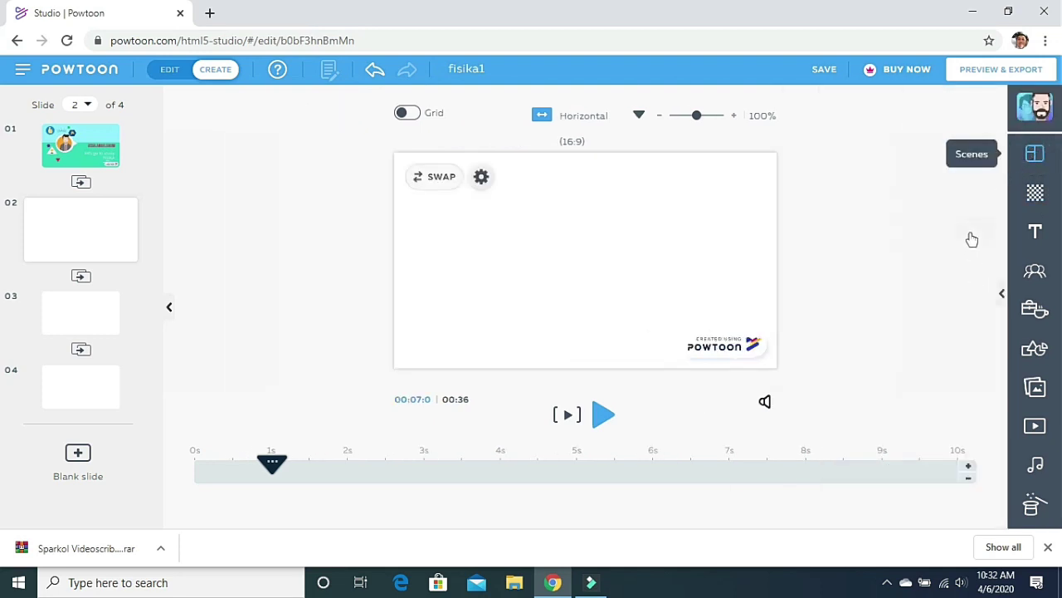
pyautogui.click(1029, 118)
pyautogui.click(1035, 83)
pyautogui.click(1002, 297)
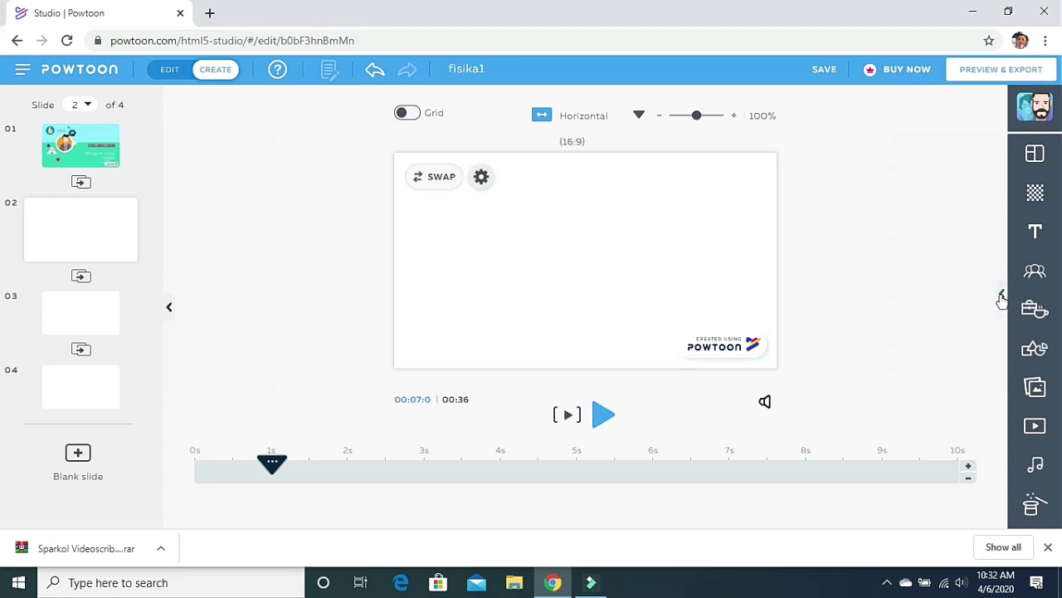
pyautogui.click(1003, 297)
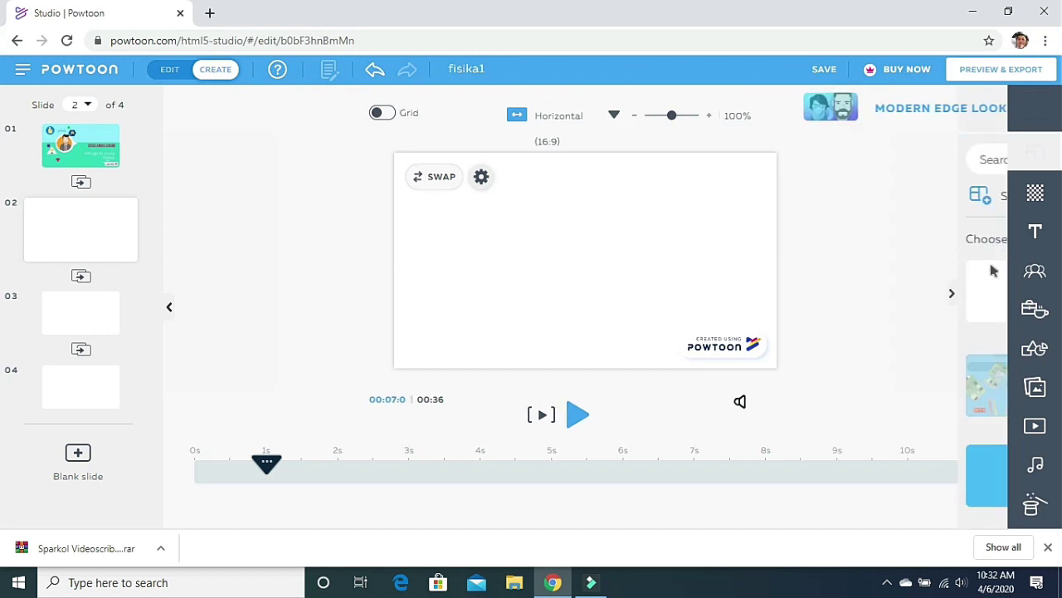
pyautogui.click(1003, 247)
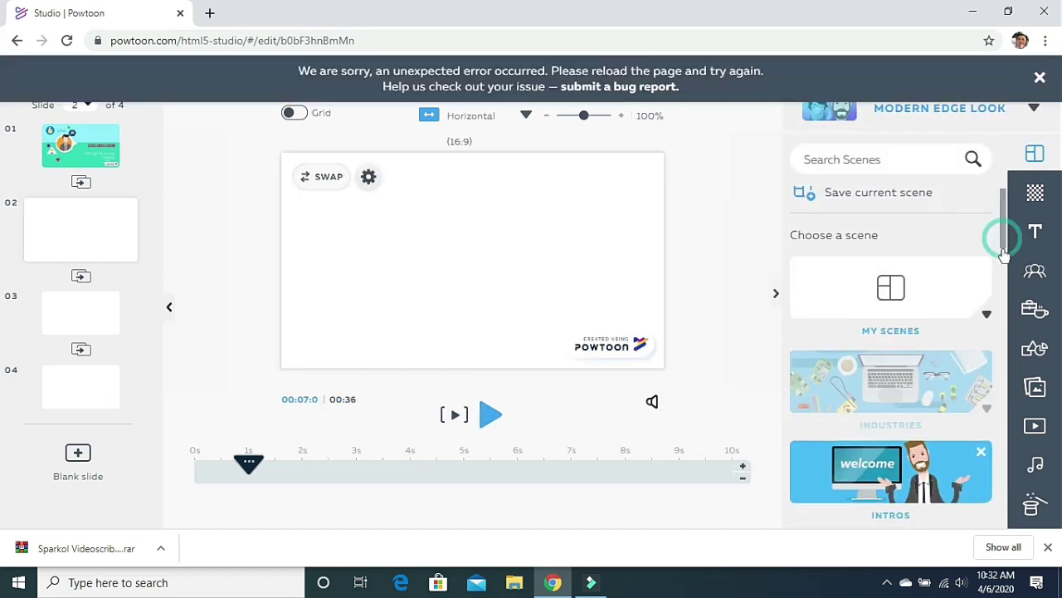
pyautogui.moveTo(1003, 258); pyautogui.dragTo(1003, 309)
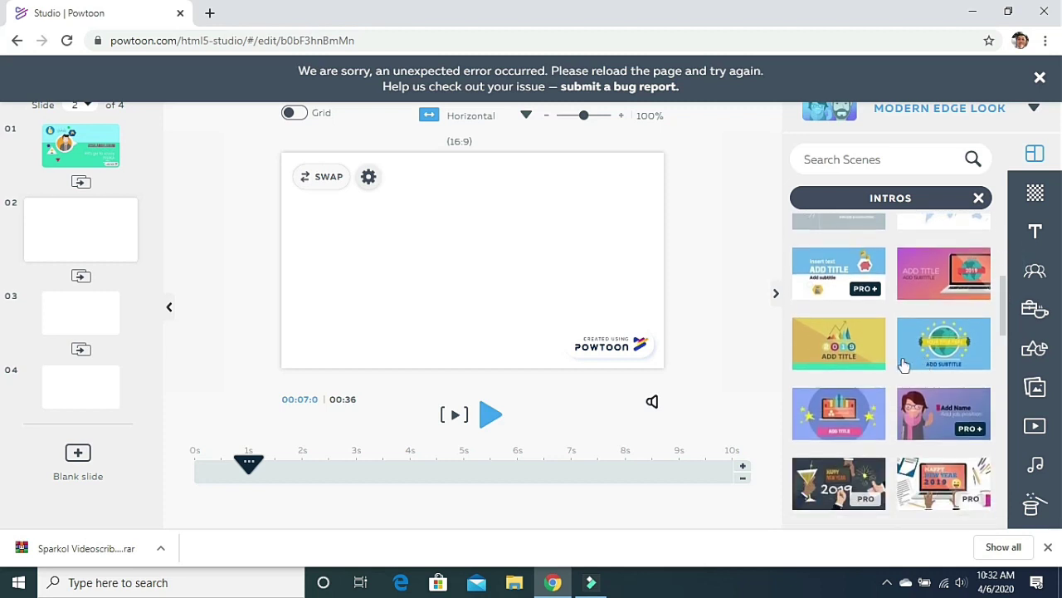
pyautogui.click(1004, 331)
pyautogui.moveTo(1004, 331); pyautogui.dragTo(1000, 217)
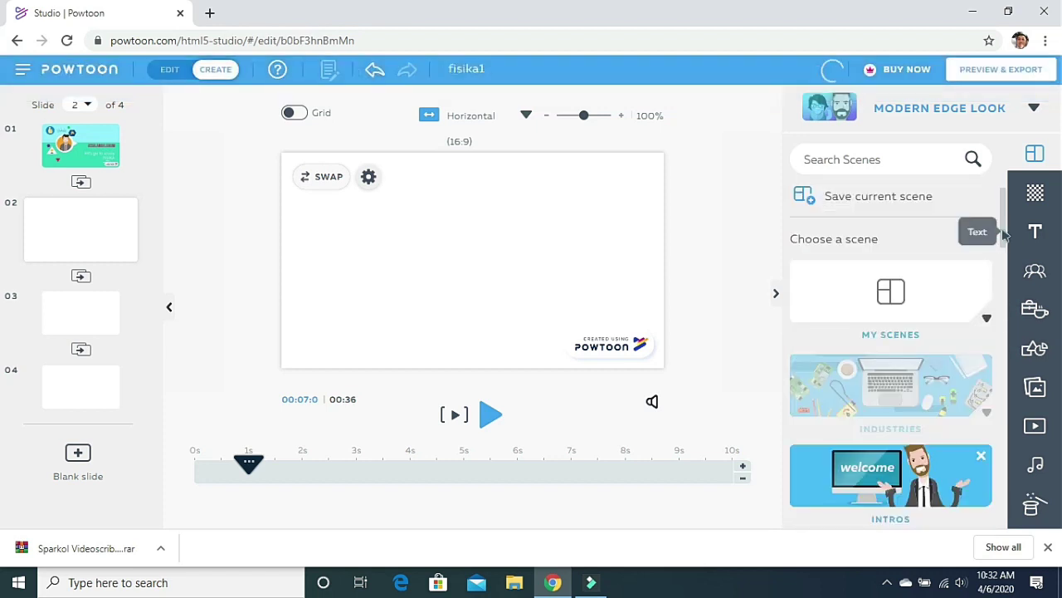
pyautogui.scroll(-2, 1004, 226)
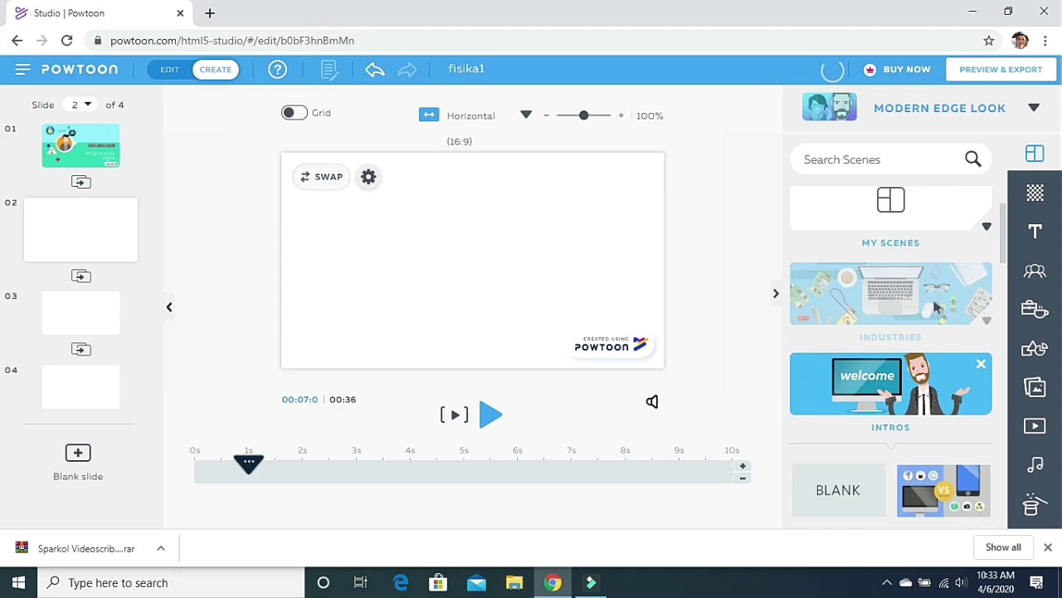
# - Look through the Industries scenes and collapse the category
pyautogui.click(936, 307)
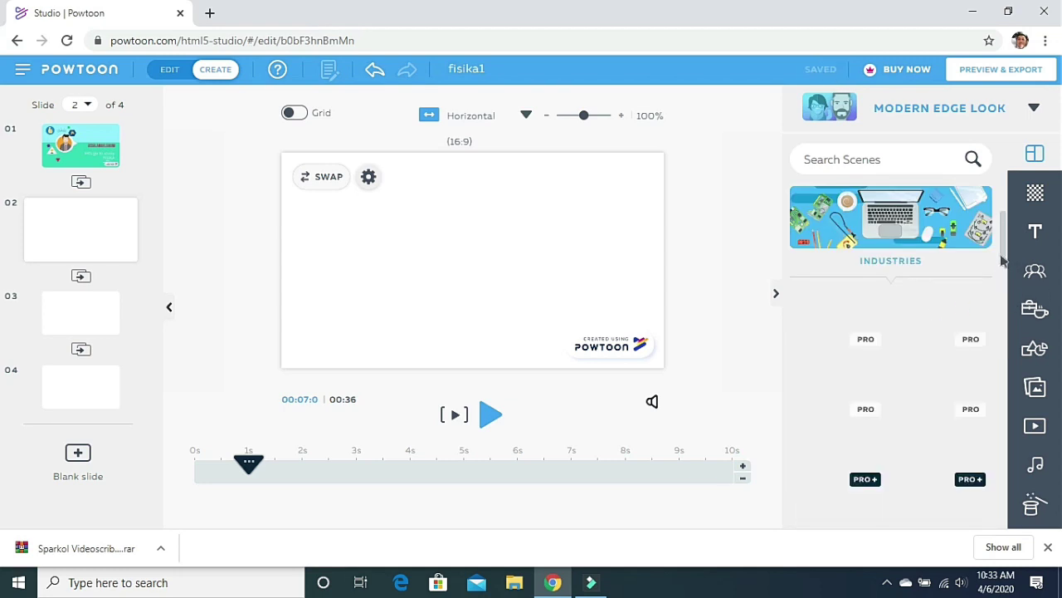
pyautogui.moveTo(1004, 249); pyautogui.dragTo(1006, 394)
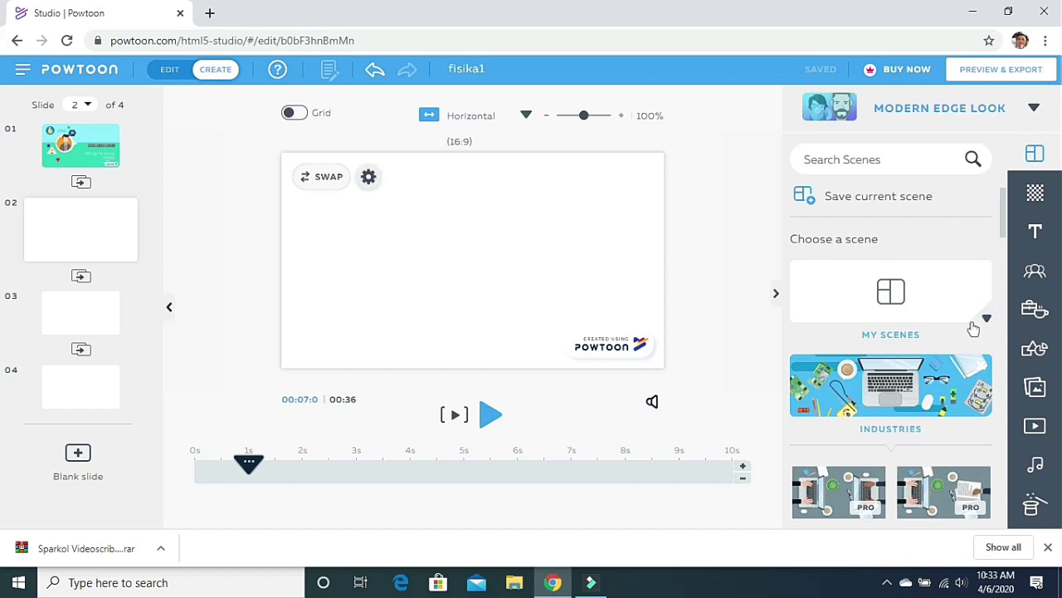
pyautogui.scroll(-5, 1004, 240)
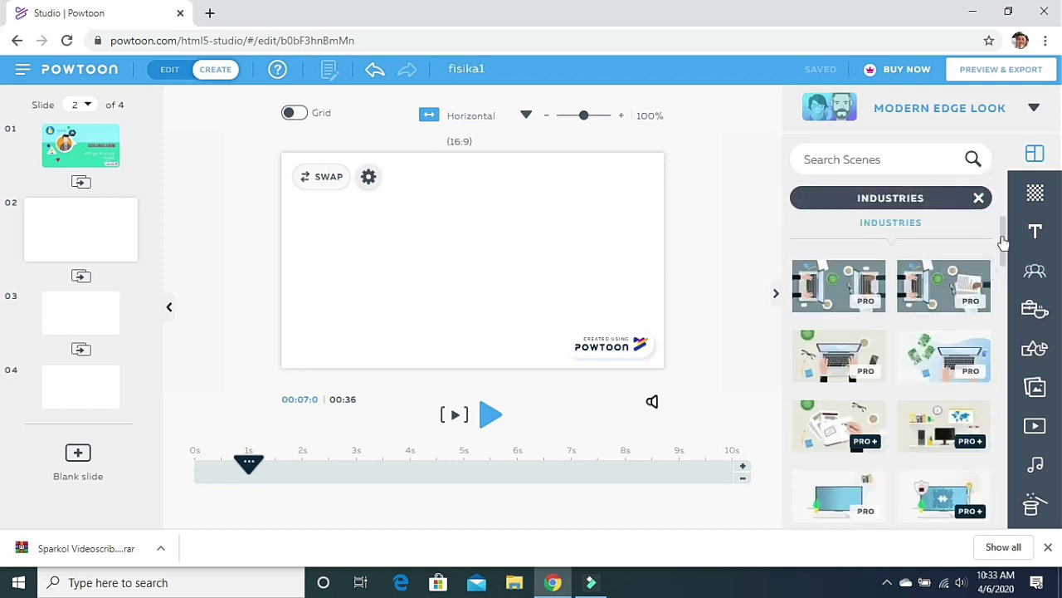
pyautogui.click(981, 198)
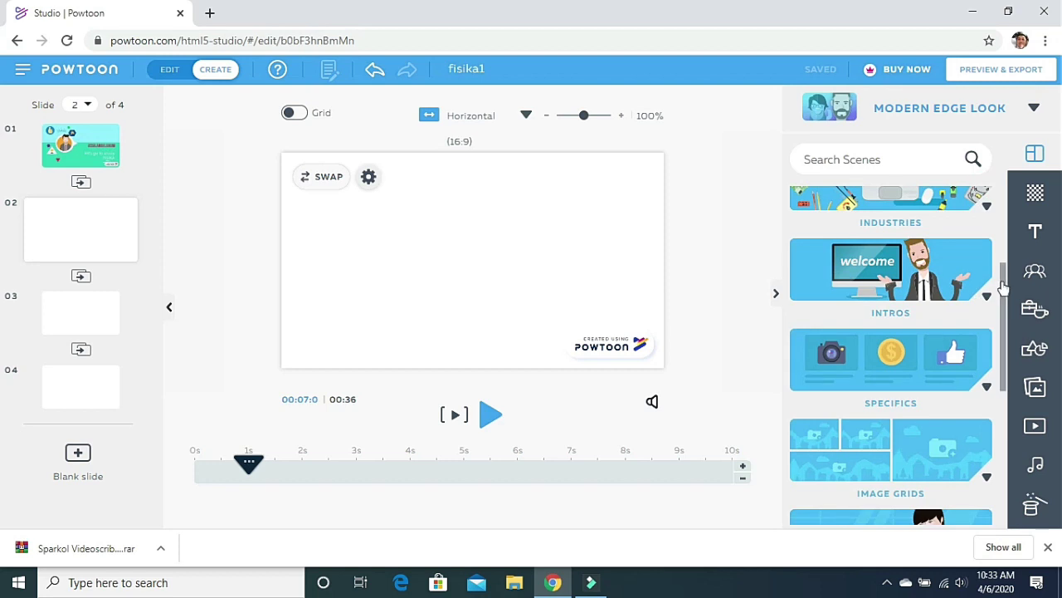
# - Apply the gray Worker's Name scene with the megaphone from Intros to slide 2
pyautogui.moveTo(1006, 286)
pyautogui.mouseDown()
pyautogui.moveTo(1012, 427)
pyautogui.moveTo(1002, 275)
pyautogui.mouseUp()
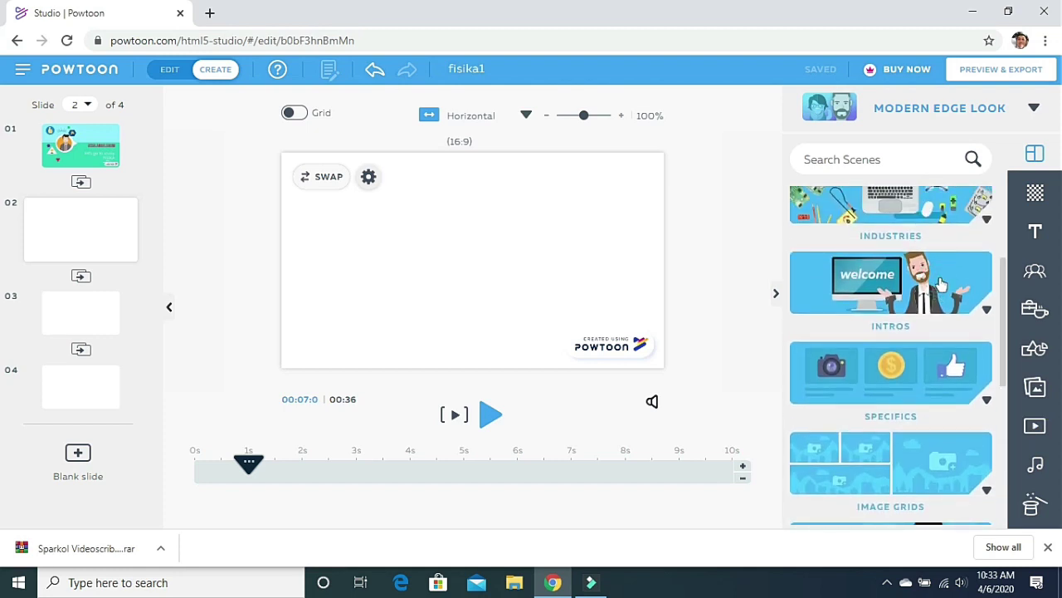
pyautogui.click(996, 301)
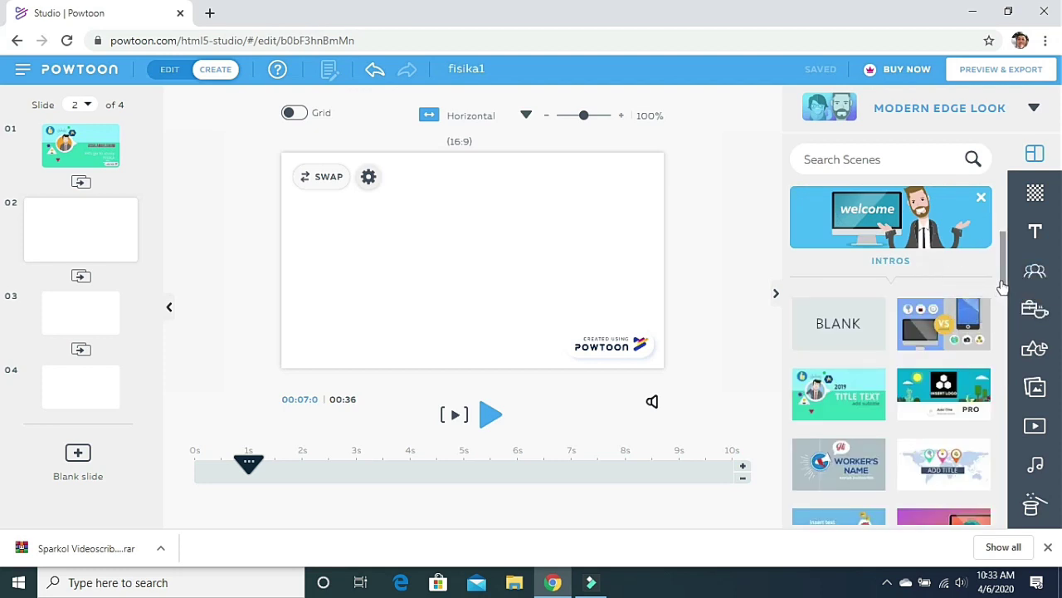
pyautogui.moveTo(998, 280); pyautogui.dragTo(1007, 312)
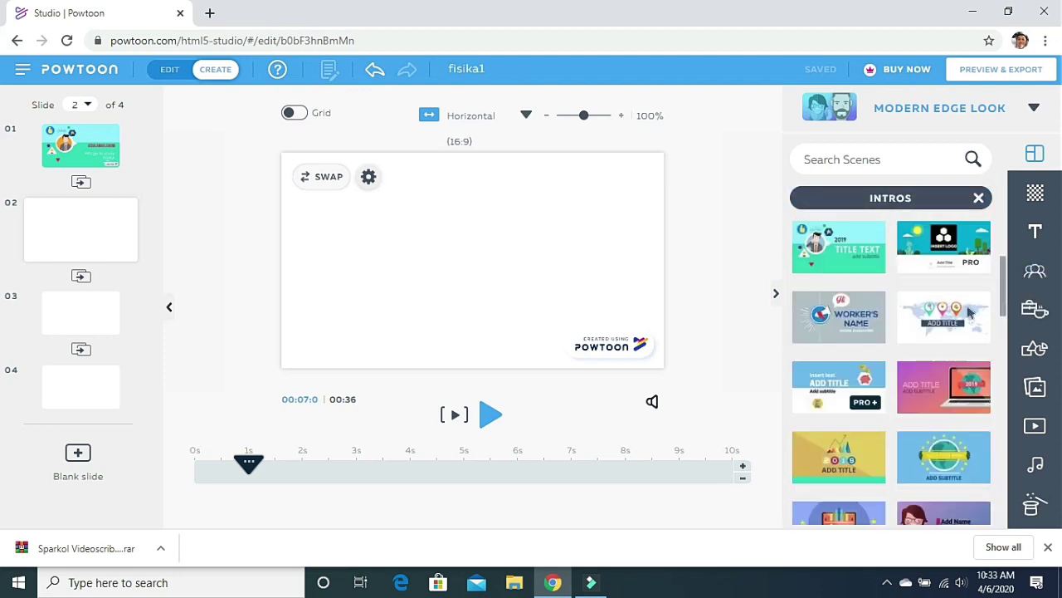
pyautogui.click(856, 325)
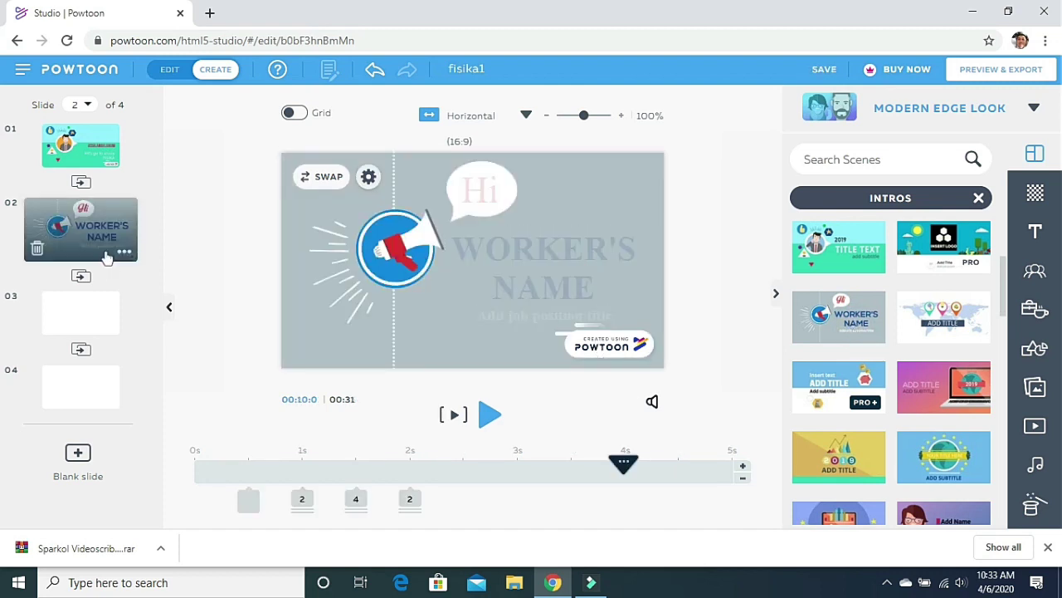
# - Apply the purple-to-orange Add Title scene with the laptop and globe to slide 3
pyautogui.click(150, 334)
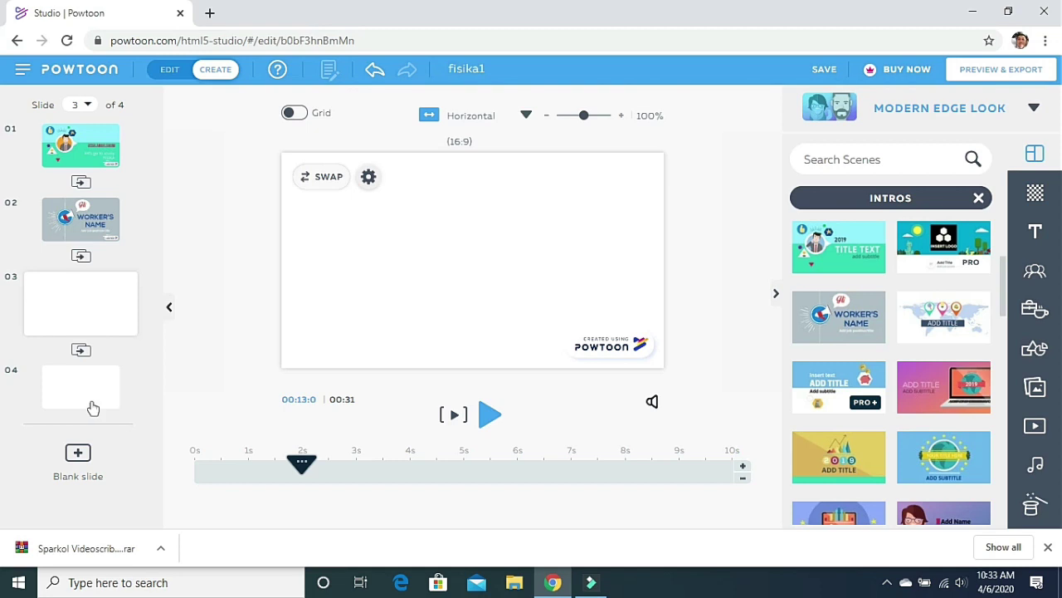
pyautogui.moveTo(93, 408)
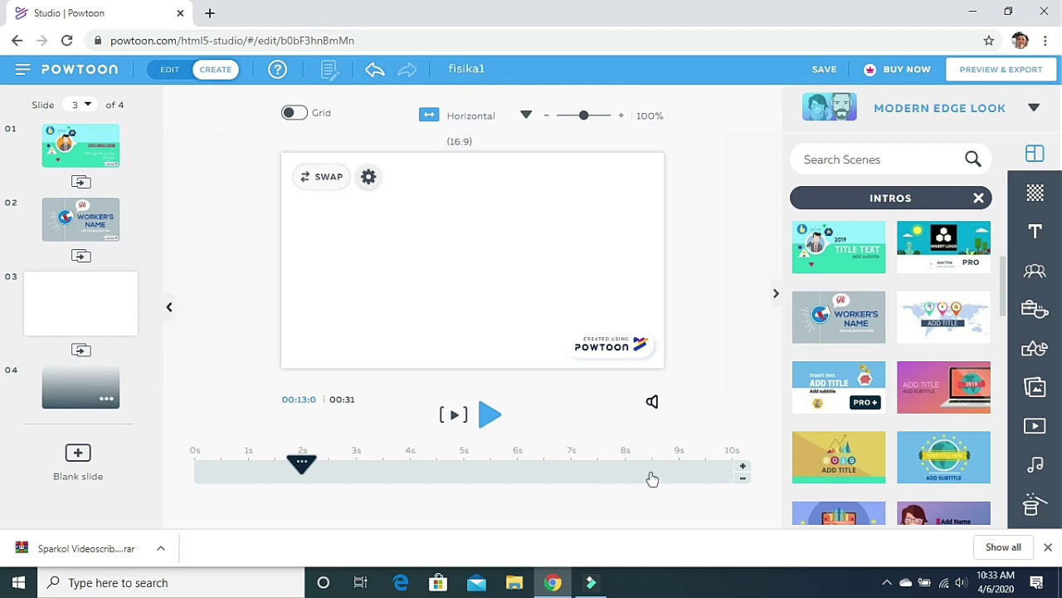
pyautogui.click(952, 389)
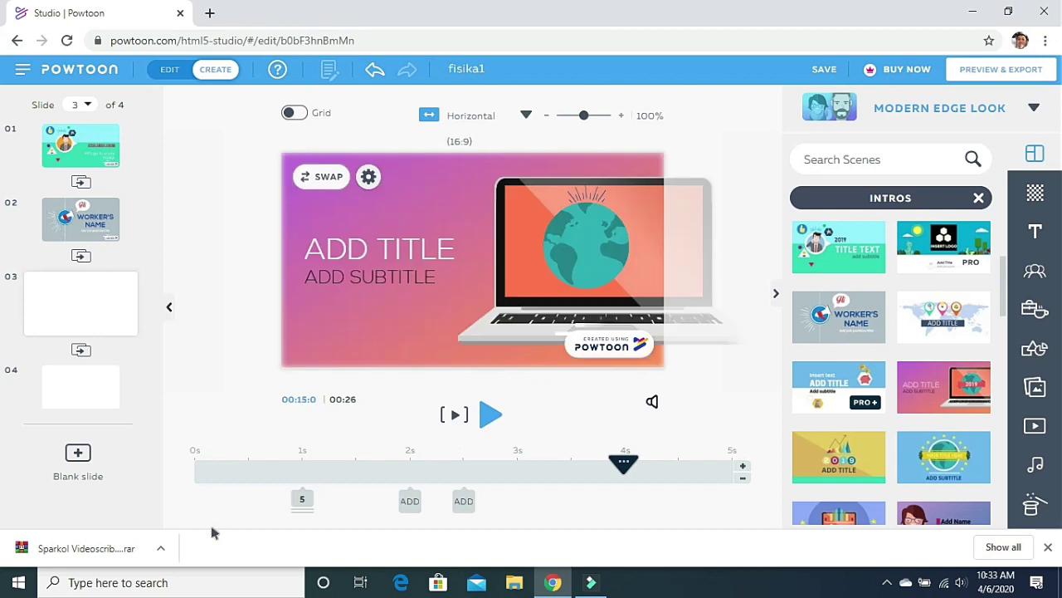
# - Apply the yellow Add Title scene with the mountain chart to slide 4 and add a blank fifth slide
pyautogui.click(77, 401)
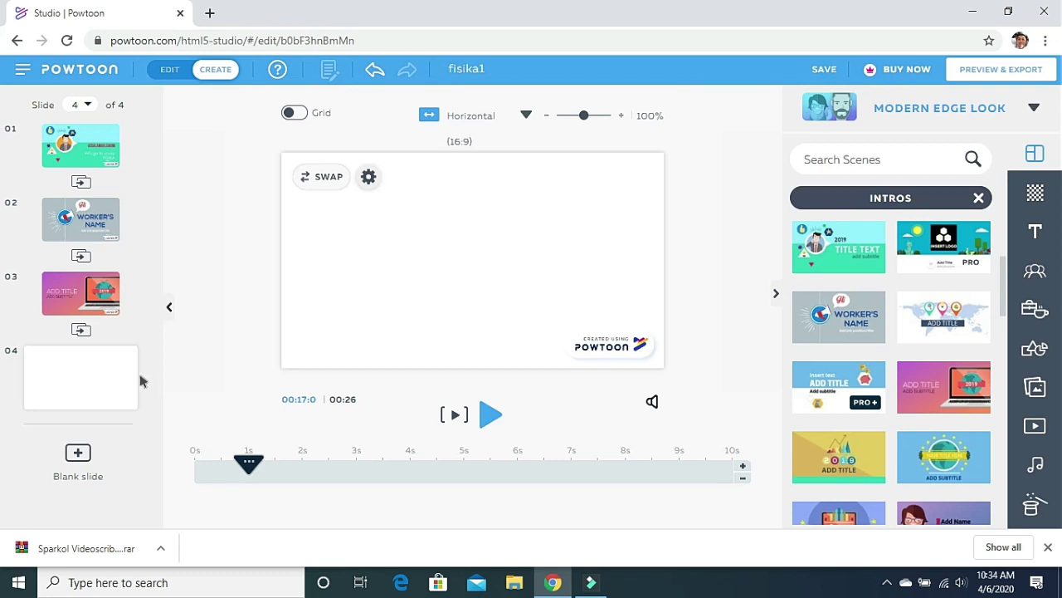
pyautogui.click(83, 455)
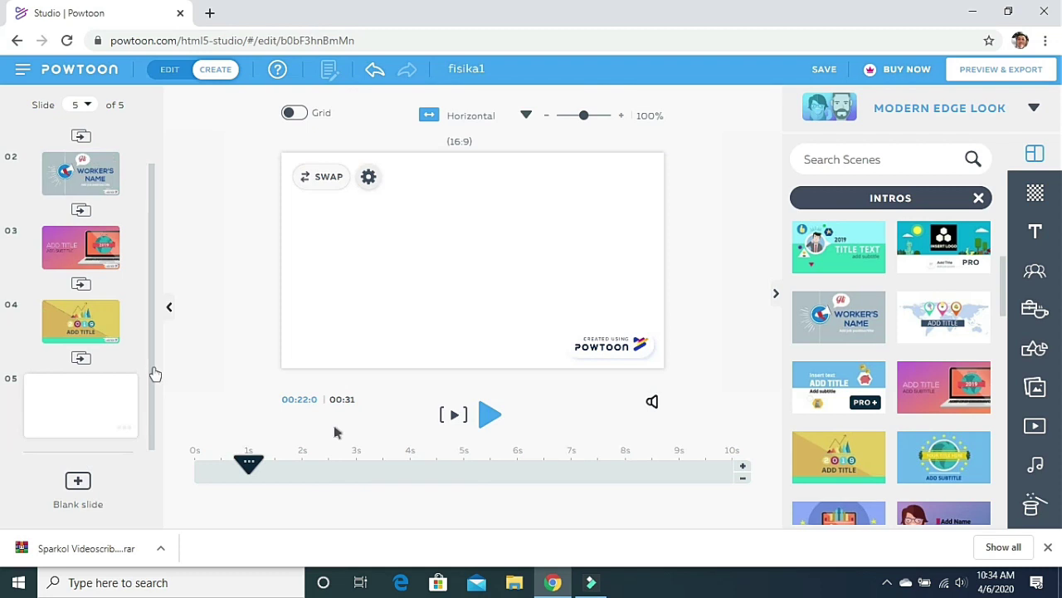
# - Try the red Thanks scene from Outros on slide 5, and replace it with the floral scene with the wedding rings
pyautogui.moveTo(1002, 268); pyautogui.dragTo(1003, 241)
pyautogui.click(979, 196)
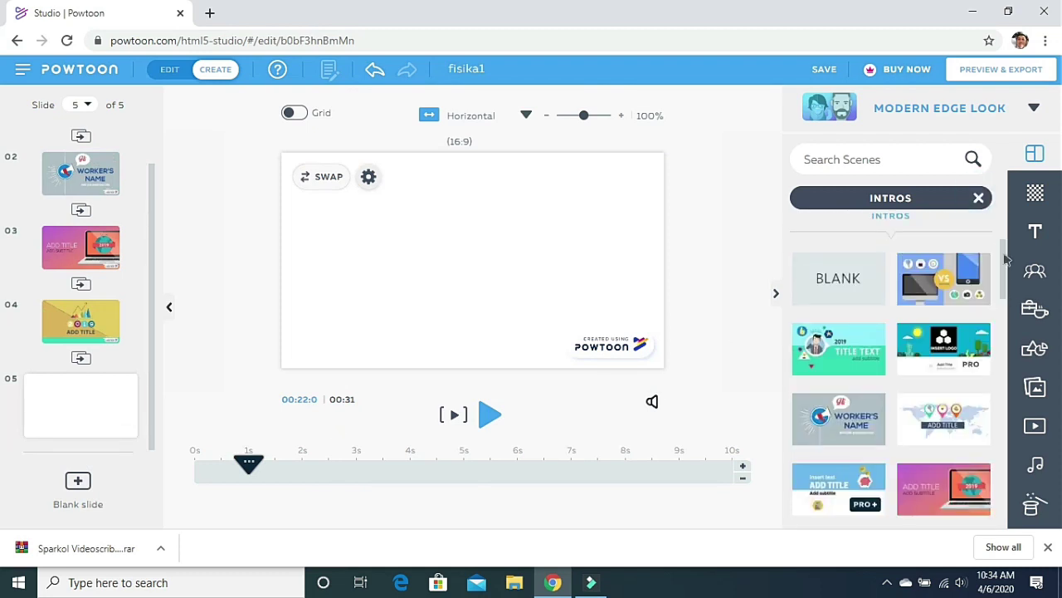
pyautogui.moveTo(1002, 309); pyautogui.dragTo(1013, 448)
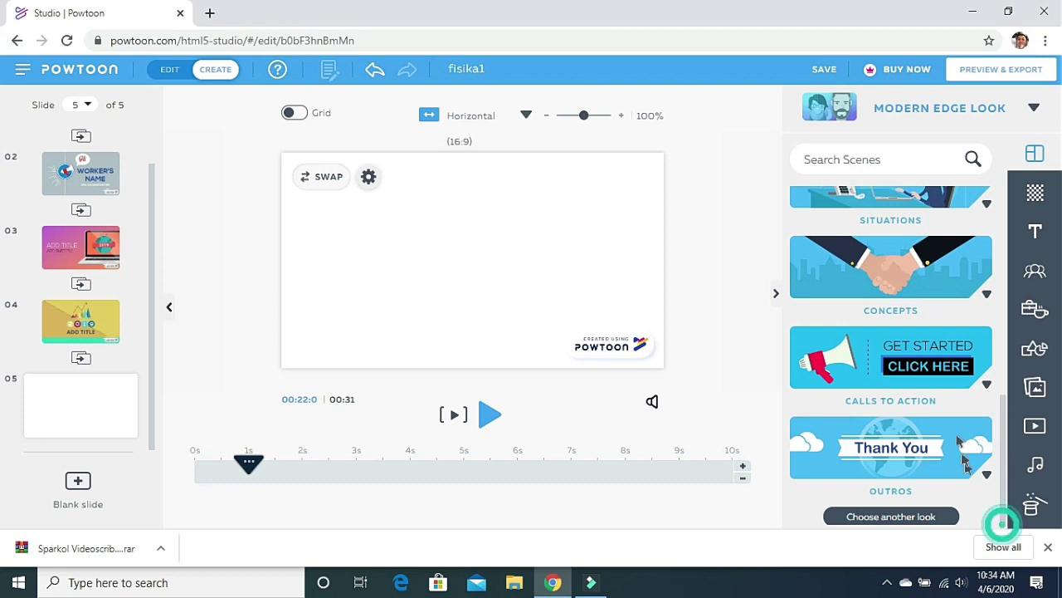
pyautogui.scroll(5, 938, 347)
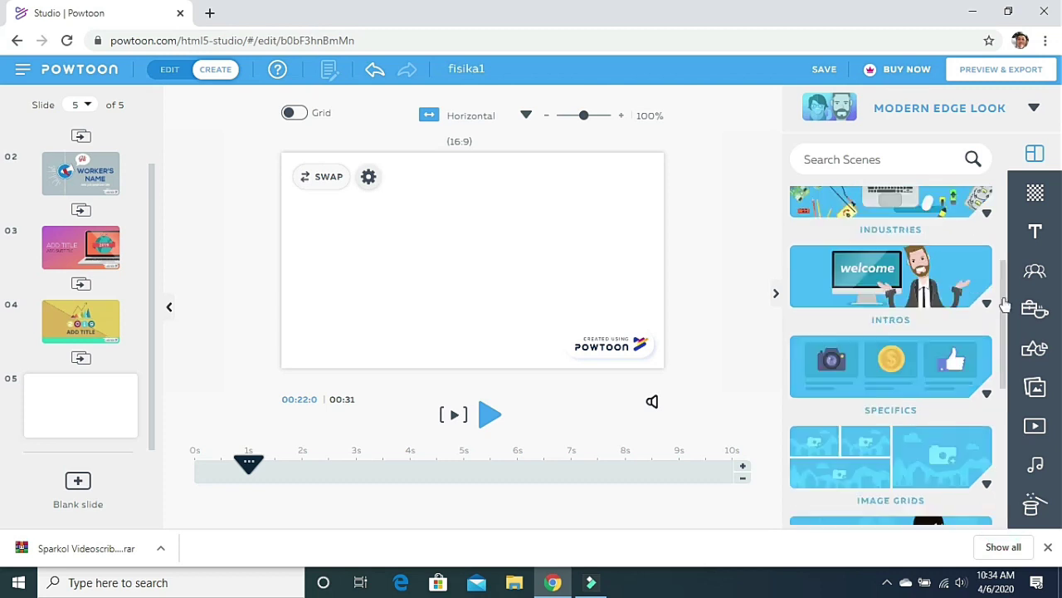
pyautogui.moveTo(1004, 319); pyautogui.dragTo(1005, 498)
pyautogui.click(896, 462)
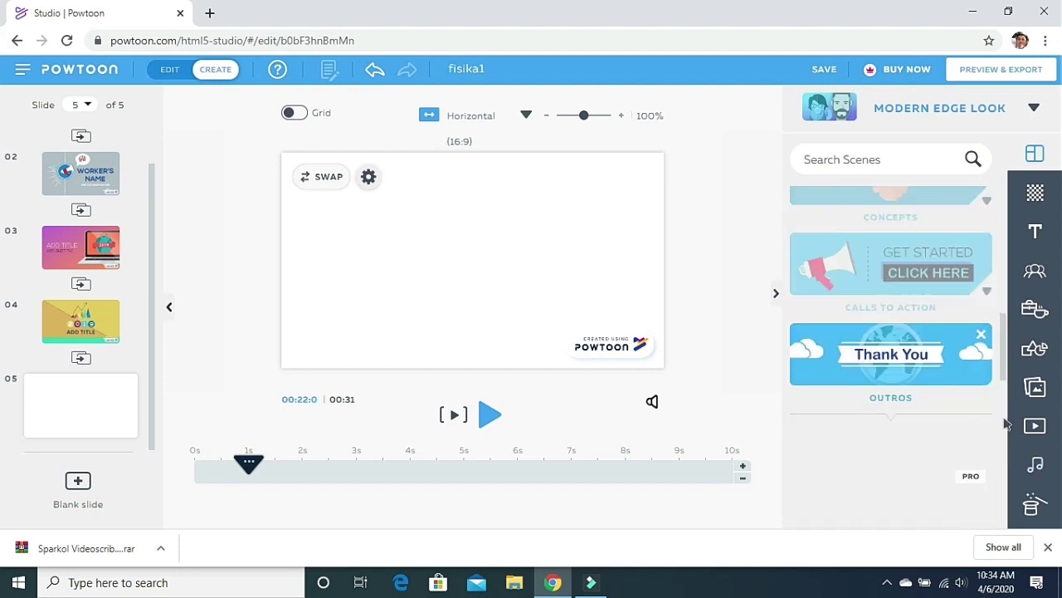
pyautogui.scroll(-1, 1005, 386)
pyautogui.moveTo(1006, 392); pyautogui.dragTo(1005, 427)
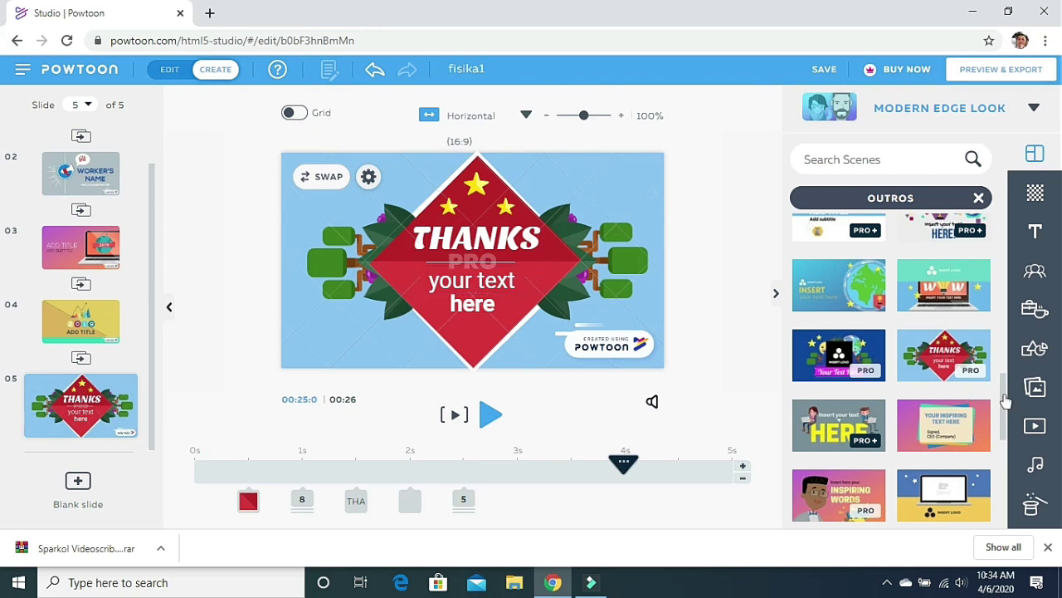
pyautogui.moveTo(999, 390); pyautogui.dragTo(1004, 450)
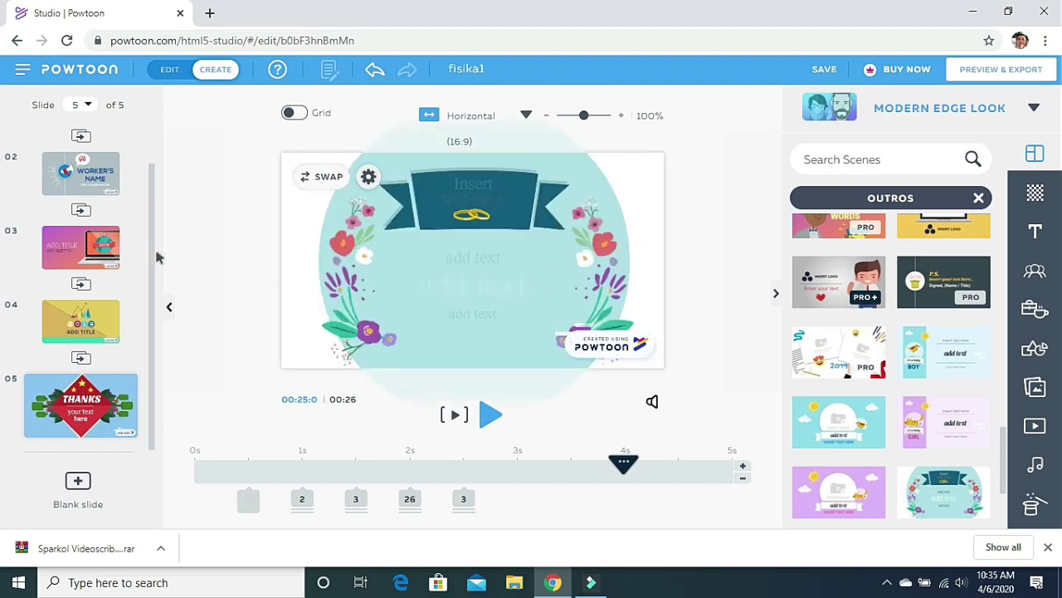
# - Return to slide 1 and add a Fan Down transition between slides 1 and 2
pyautogui.moveTo(152, 249); pyautogui.dragTo(154, 177)
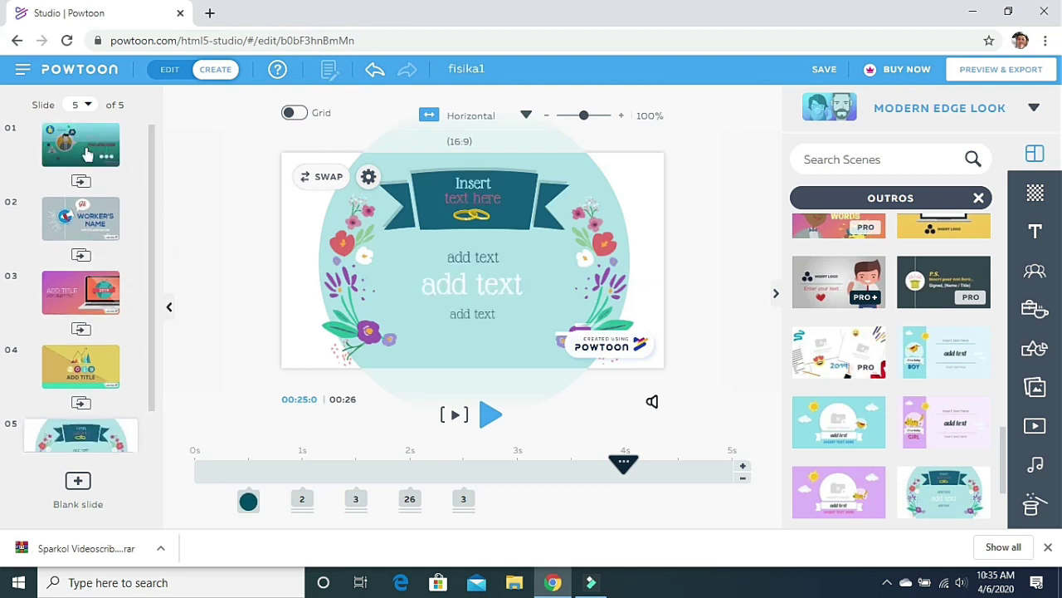
pyautogui.click(83, 164)
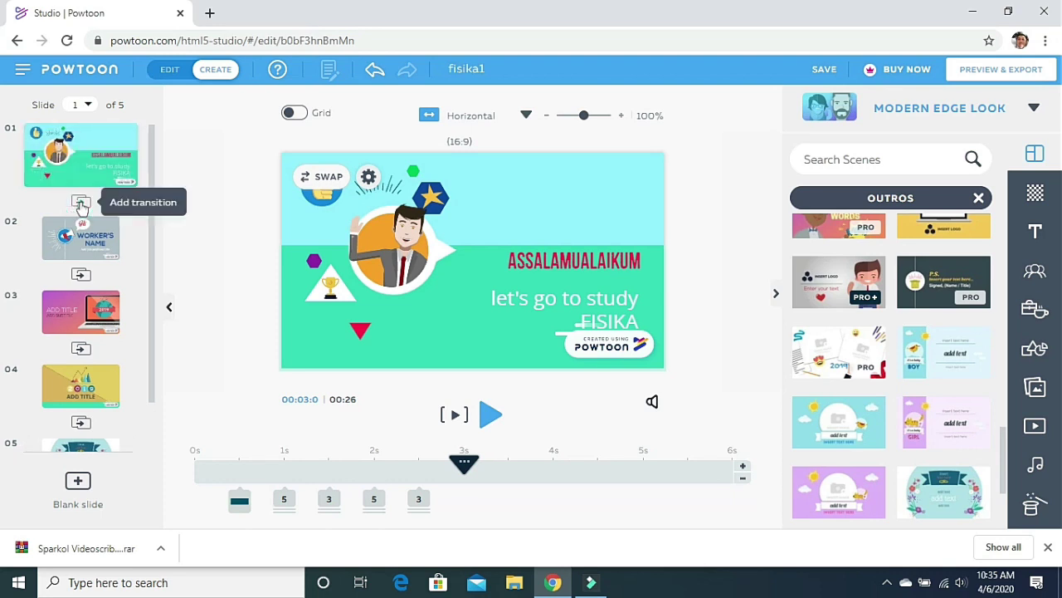
pyautogui.click(82, 204)
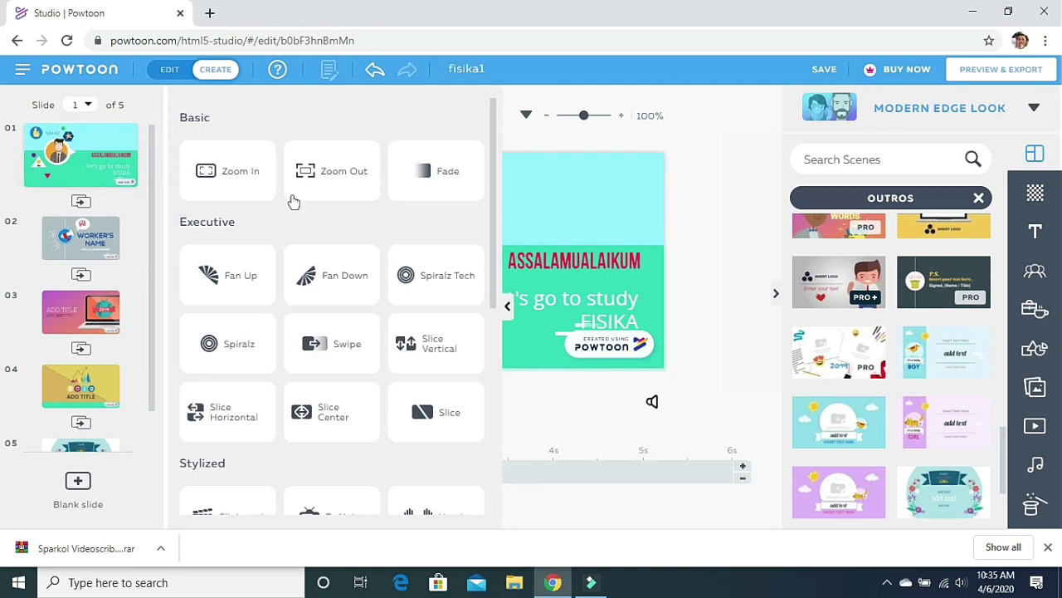
pyautogui.click(339, 283)
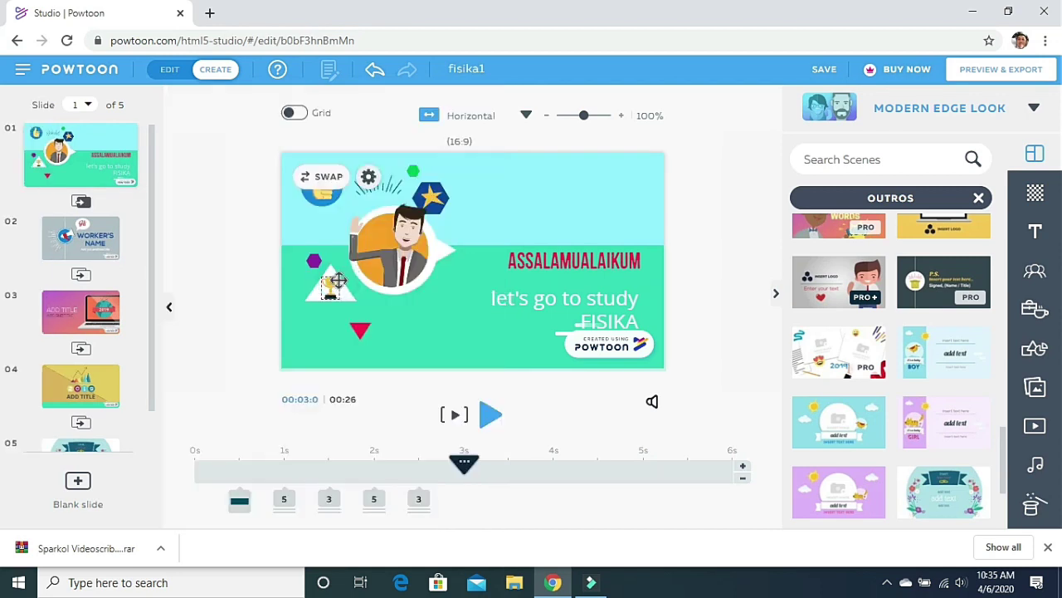
# - Add a Swipe transition between slides 2 and 3 and a Slice Vertical transition between slides 3 and 4
pyautogui.click(82, 276)
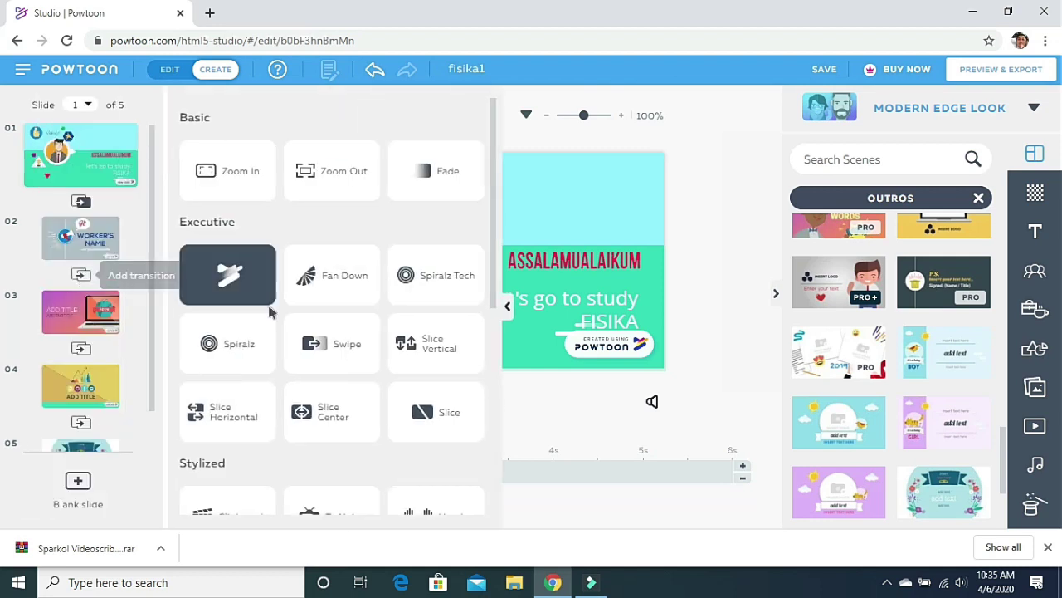
pyautogui.click(328, 344)
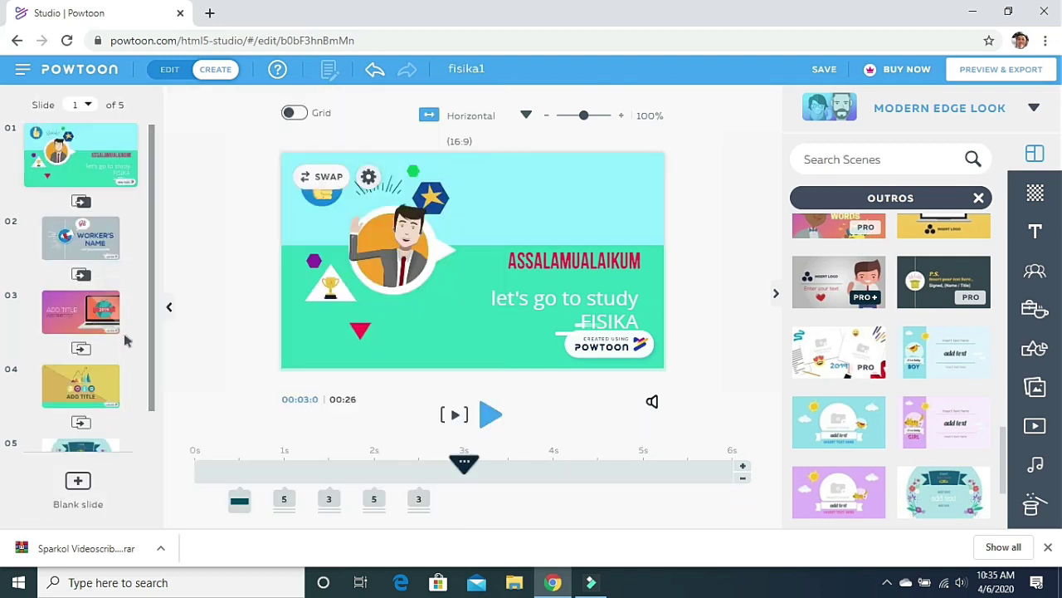
pyautogui.click(81, 348)
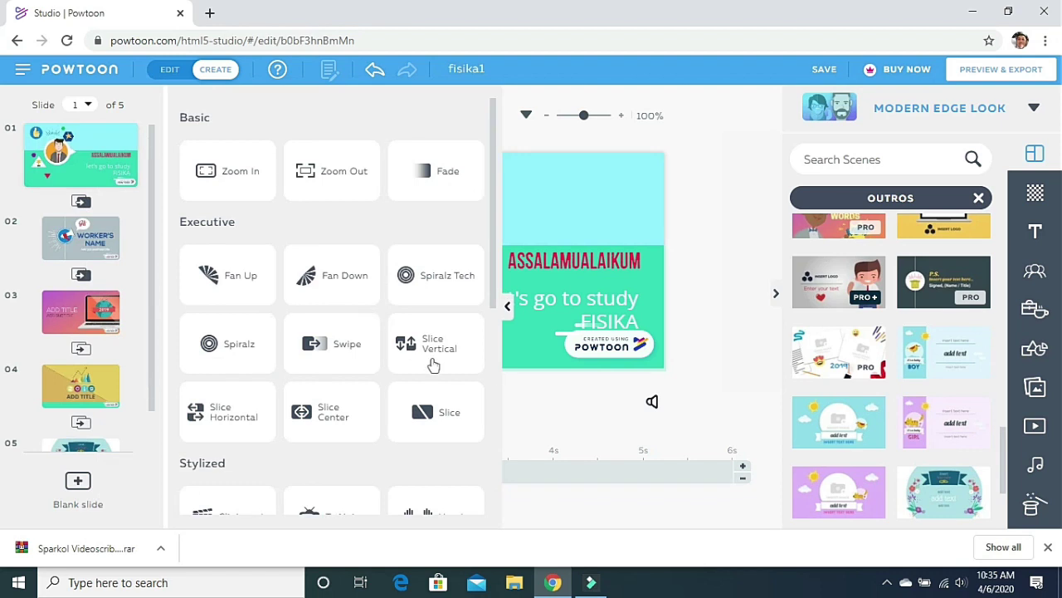
# - Add a Zoom Out transition between slides 4 and 5 and preview slide 1
pyautogui.click(81, 424)
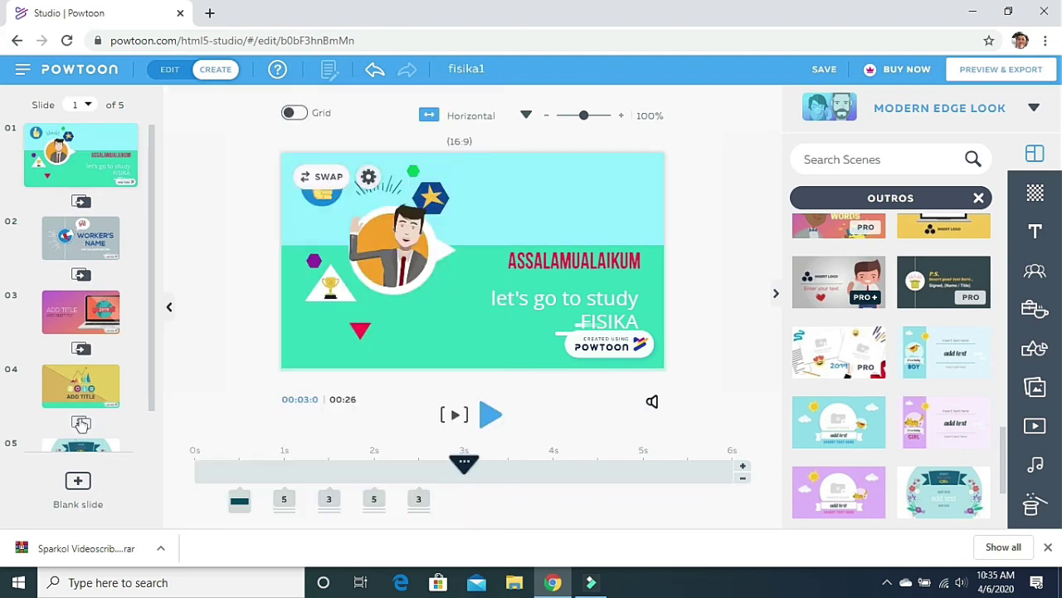
pyautogui.click(81, 424)
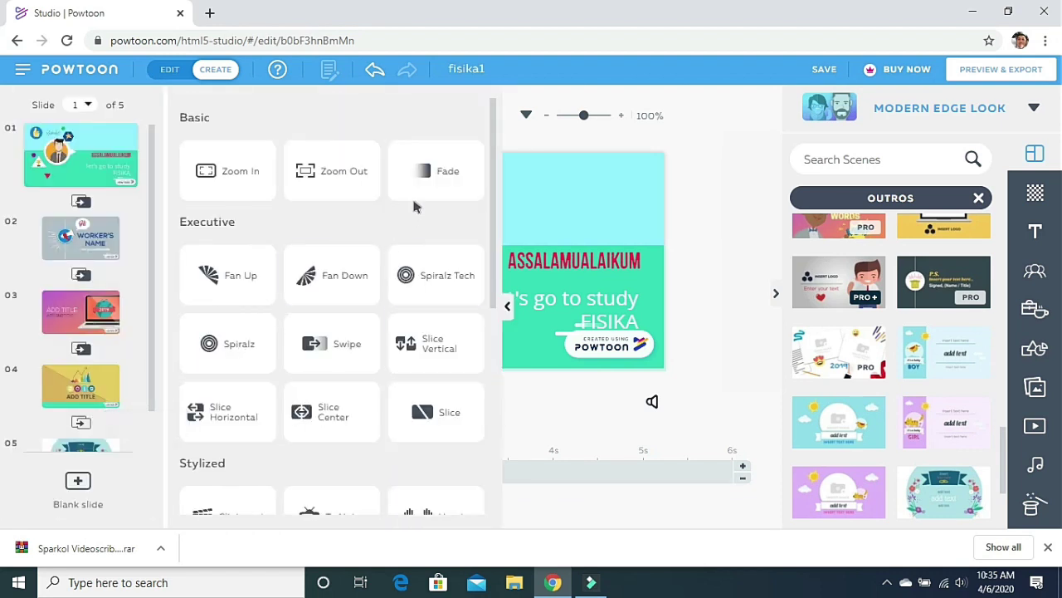
pyautogui.click(356, 184)
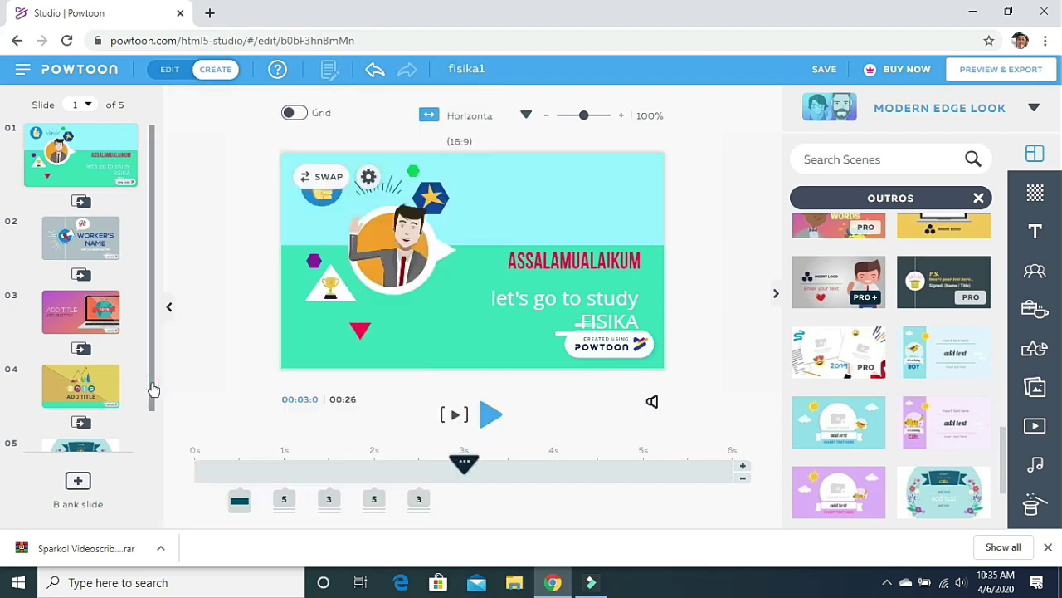
pyautogui.moveTo(100, 173)
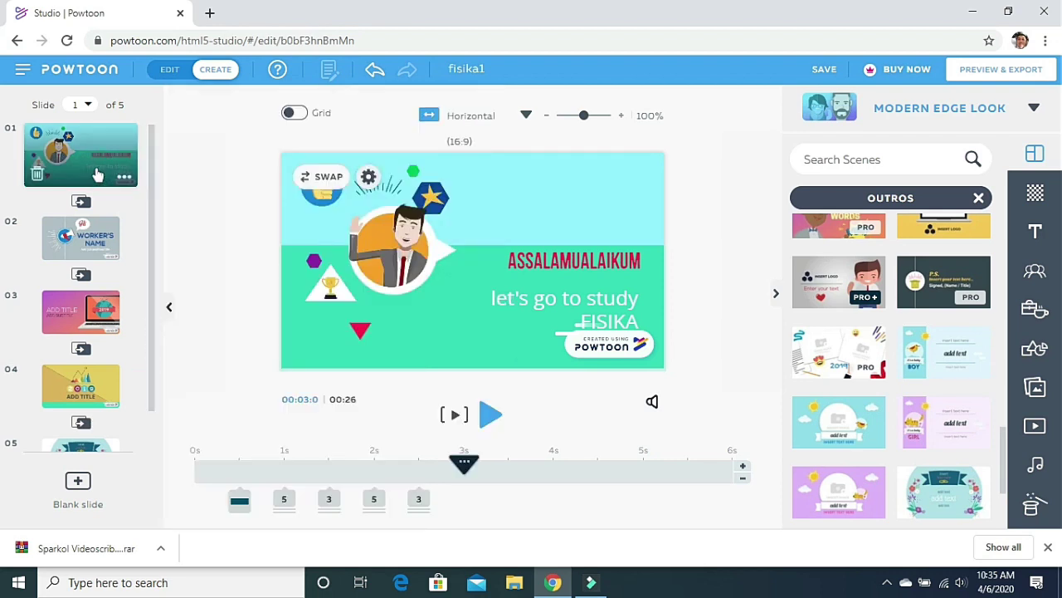
pyautogui.click(454, 417)
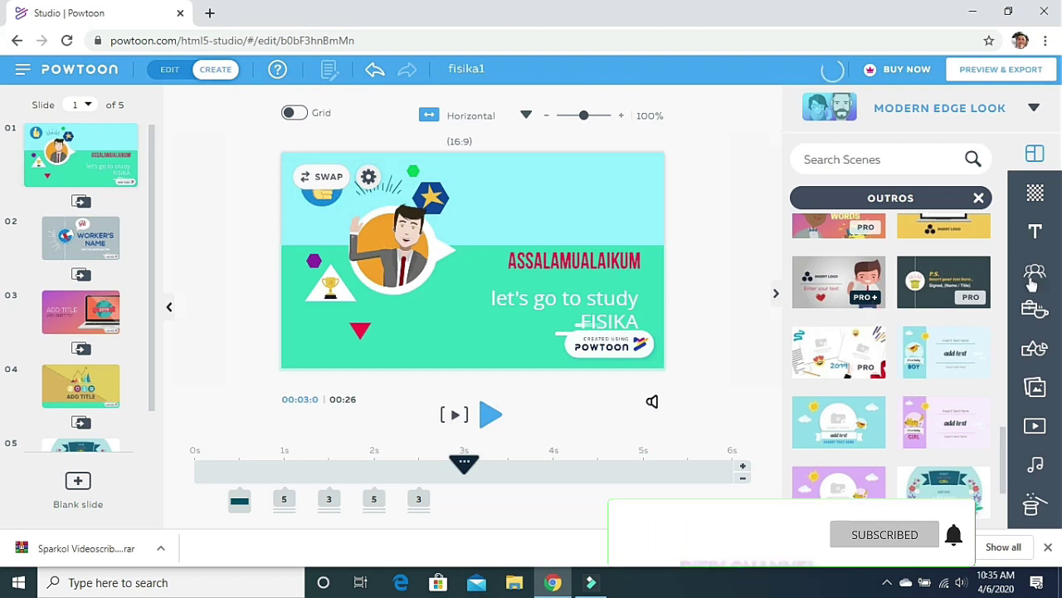
# - Leave the Outros scenes, open the sound library and view the sources offered for adding music
pyautogui.click(979, 197)
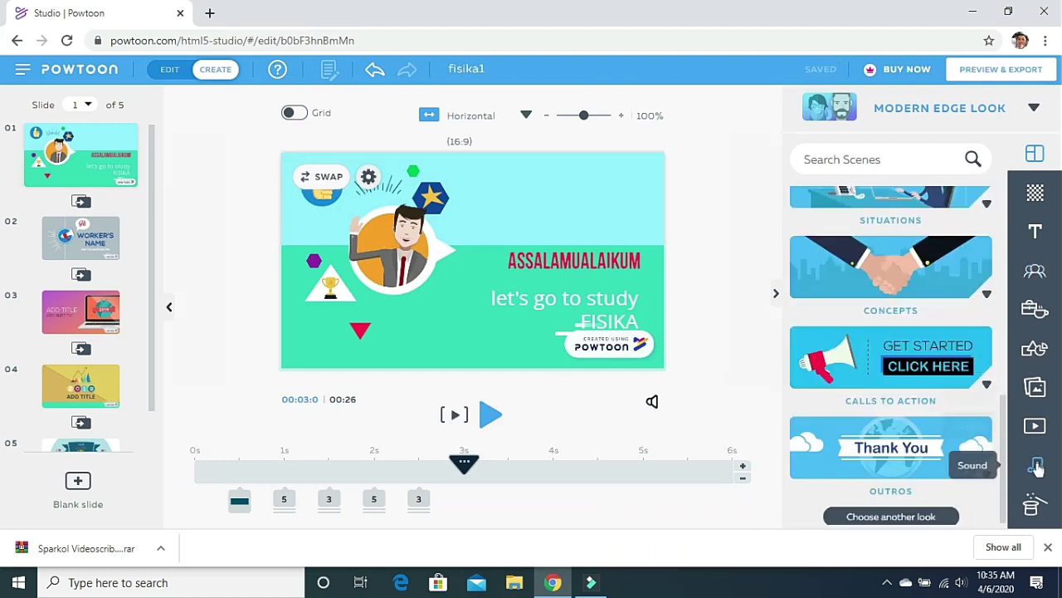
pyautogui.click(1038, 470)
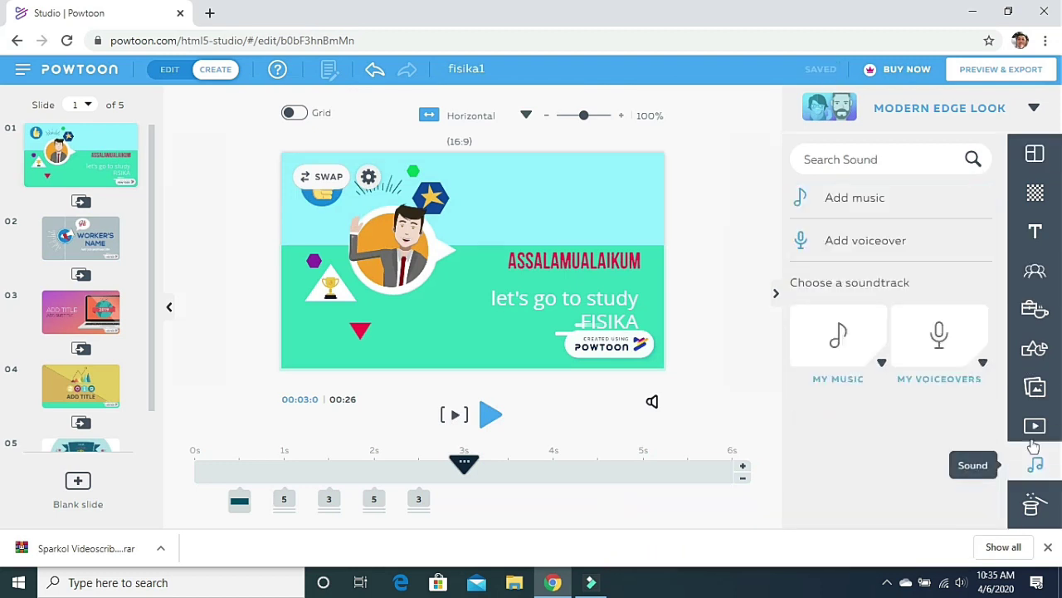
pyautogui.click(883, 202)
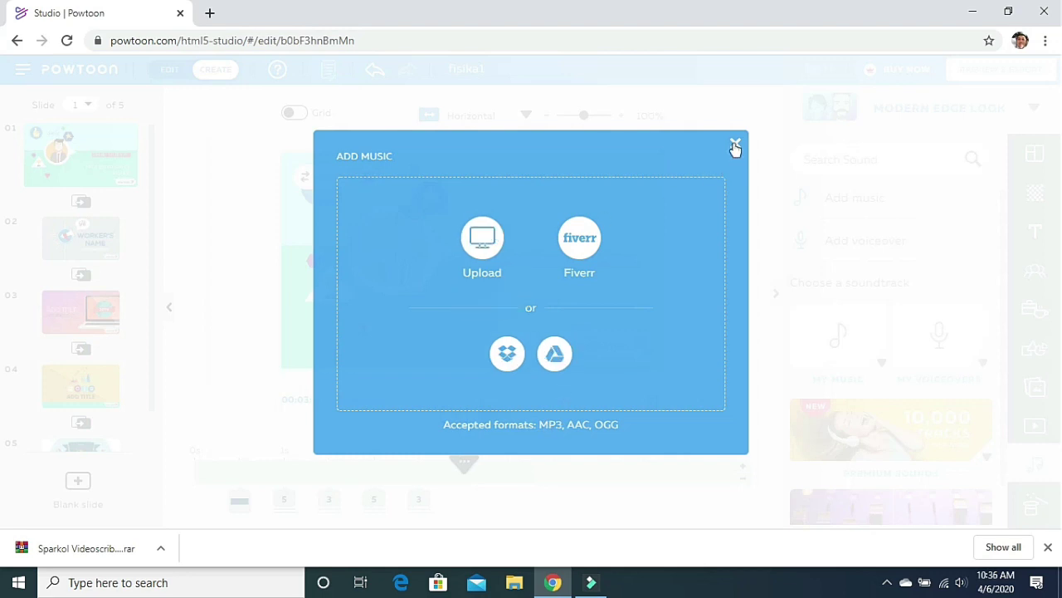
pyautogui.click(861, 258)
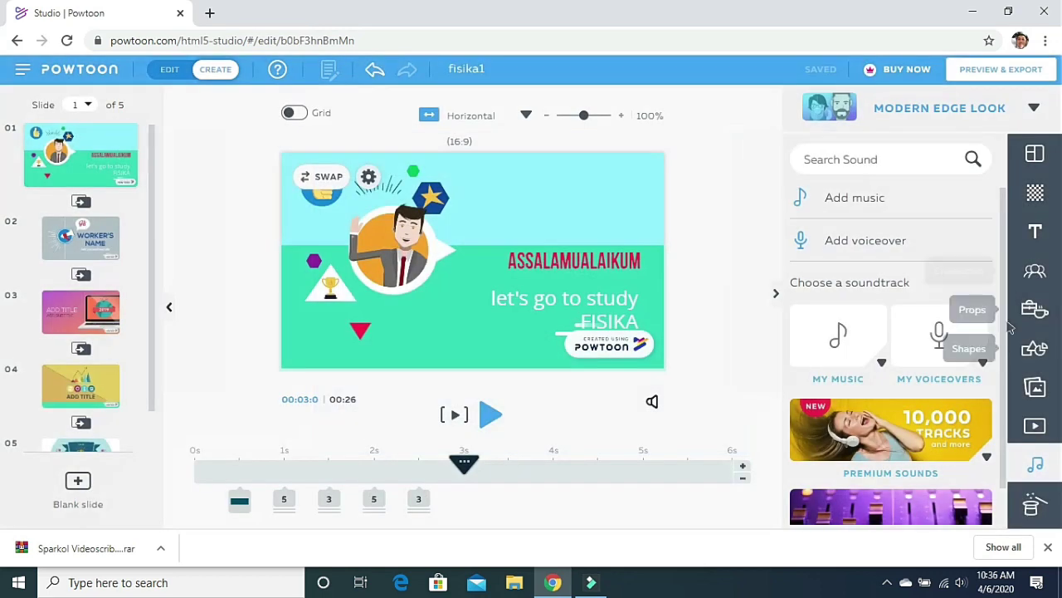
# - Expand the My Music collection and check its options for adding a music file
pyautogui.scroll(-1, 954, 349)
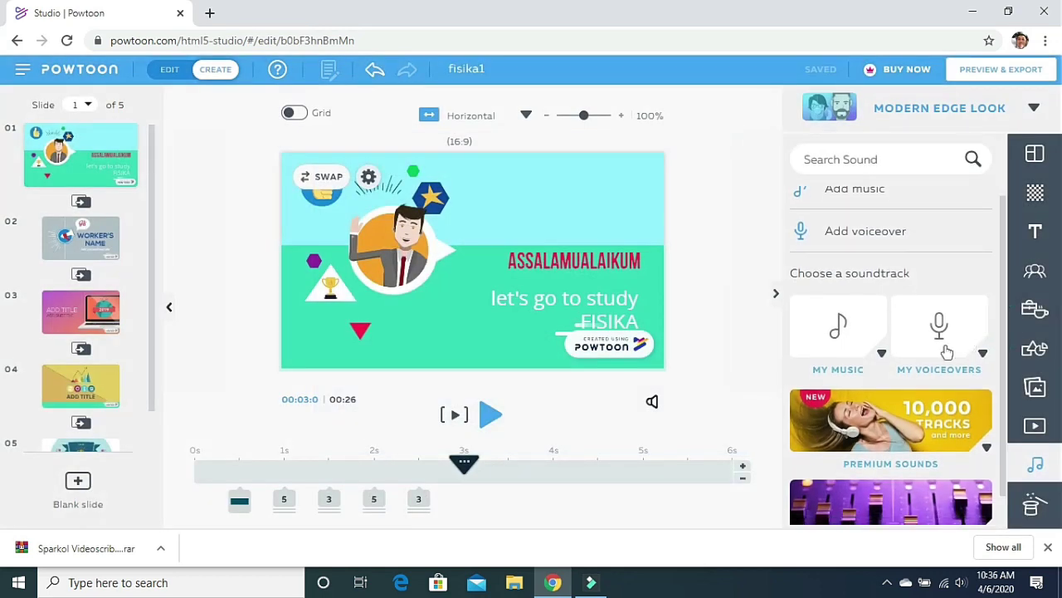
pyautogui.click(882, 353)
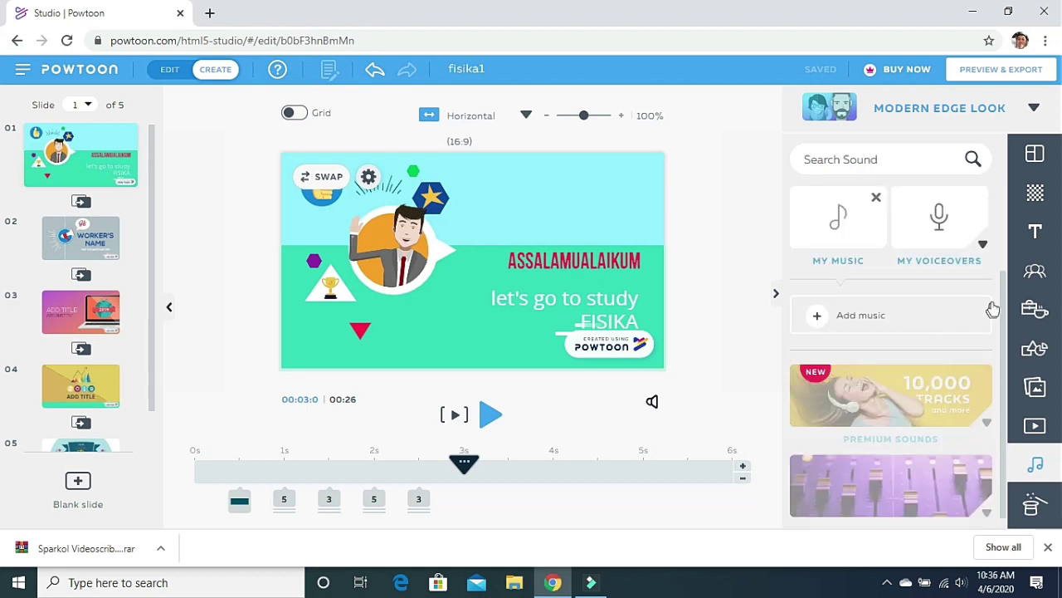
pyautogui.scroll(-1, 1008, 309)
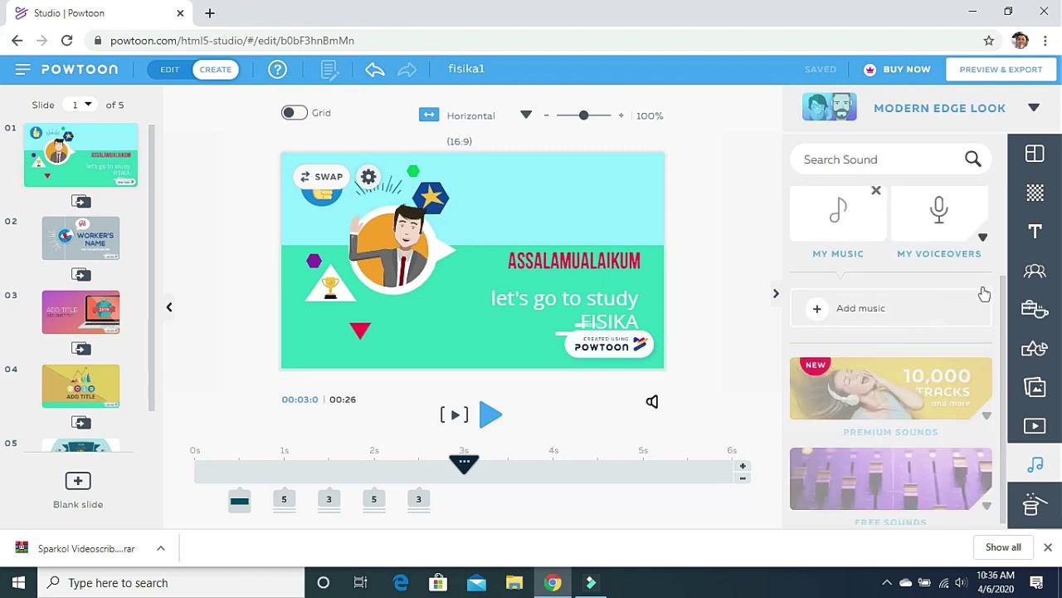
pyautogui.click(950, 320)
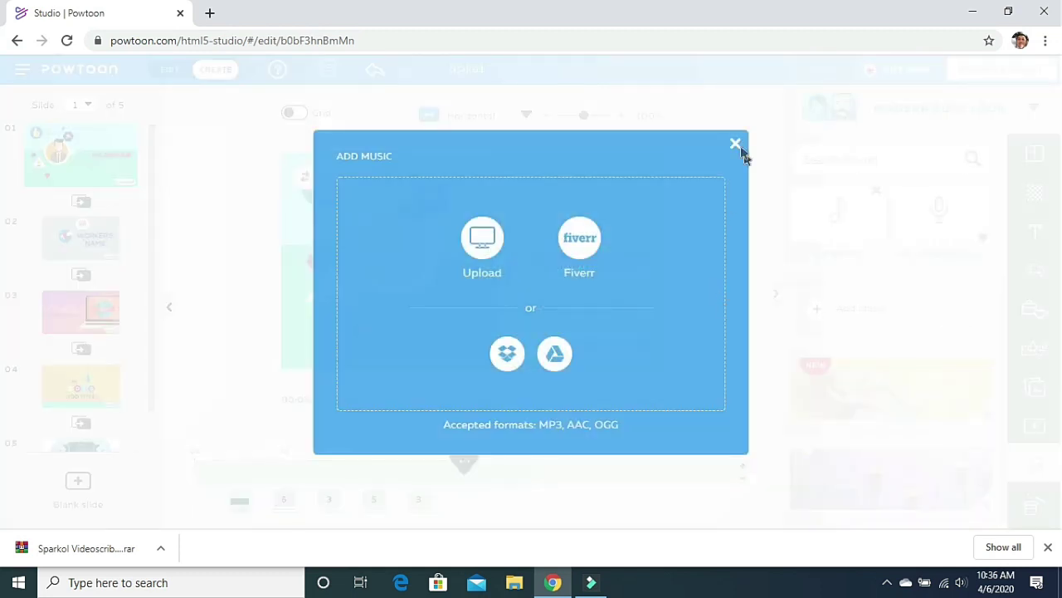
pyautogui.click(736, 144)
# - Open the Free Sounds collection and listen to the Passing The Buck track
pyautogui.click(1000, 348)
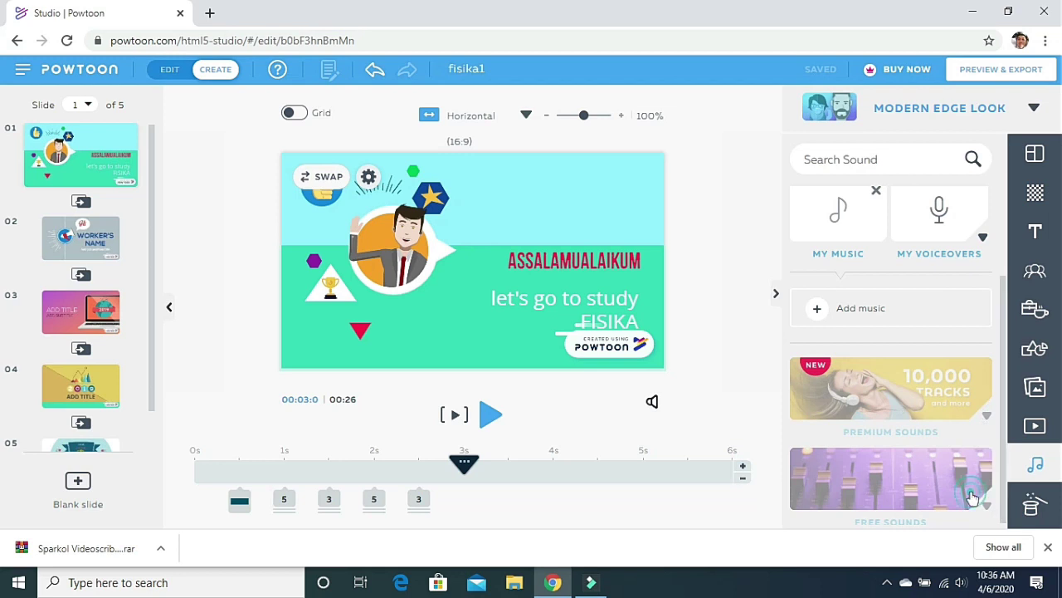
pyautogui.scroll(-2, 950, 216)
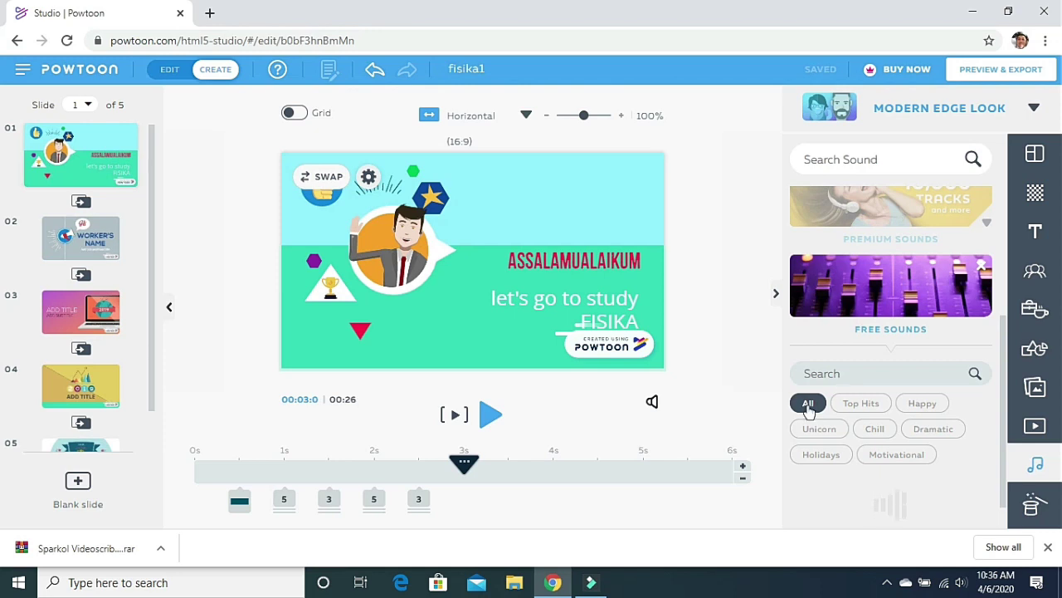
pyautogui.scroll(3, 1008, 427)
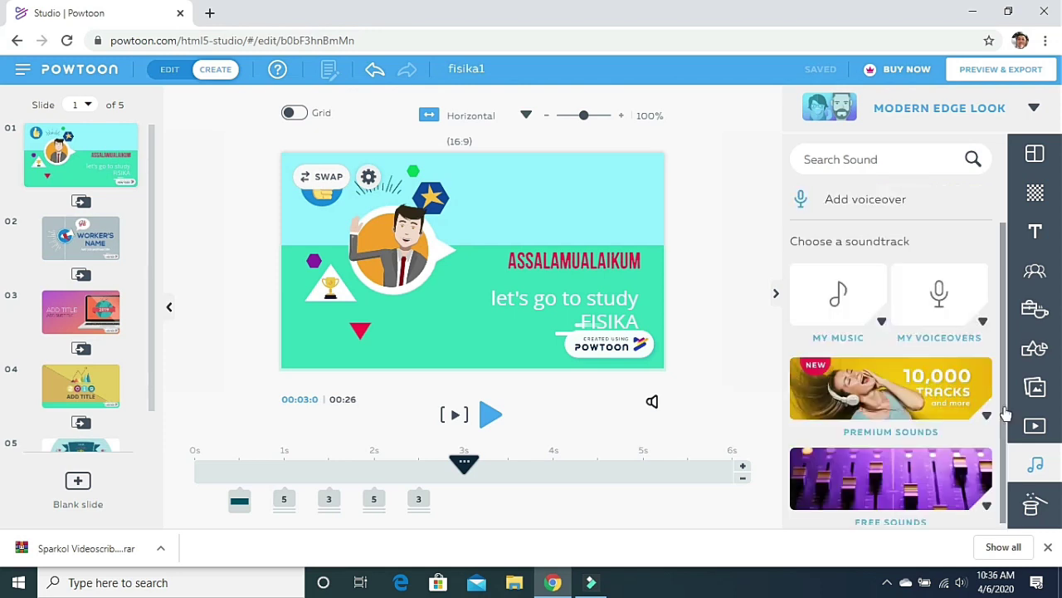
pyautogui.click(903, 519)
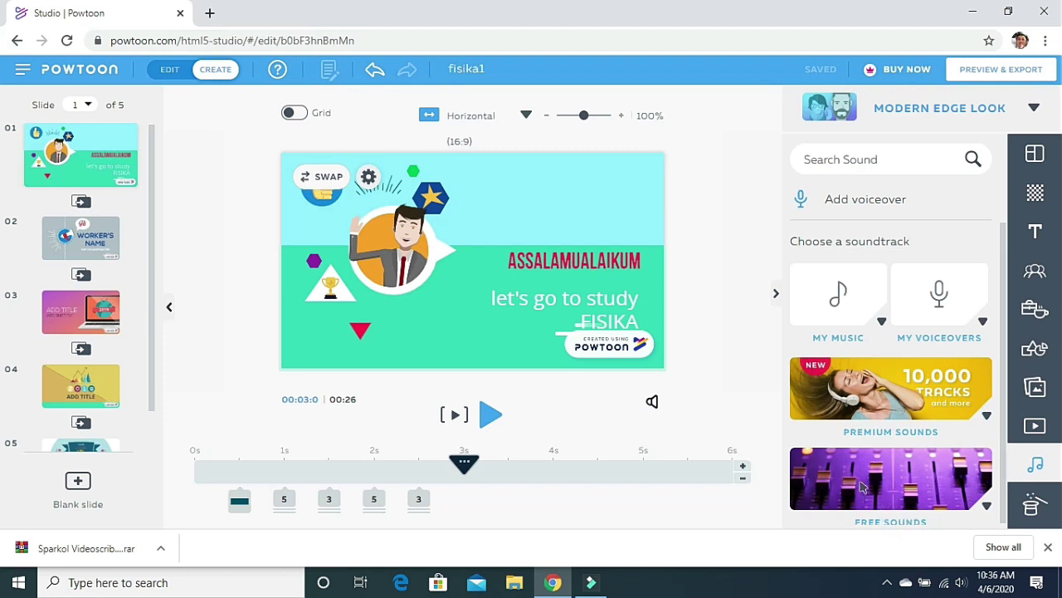
pyautogui.click(907, 523)
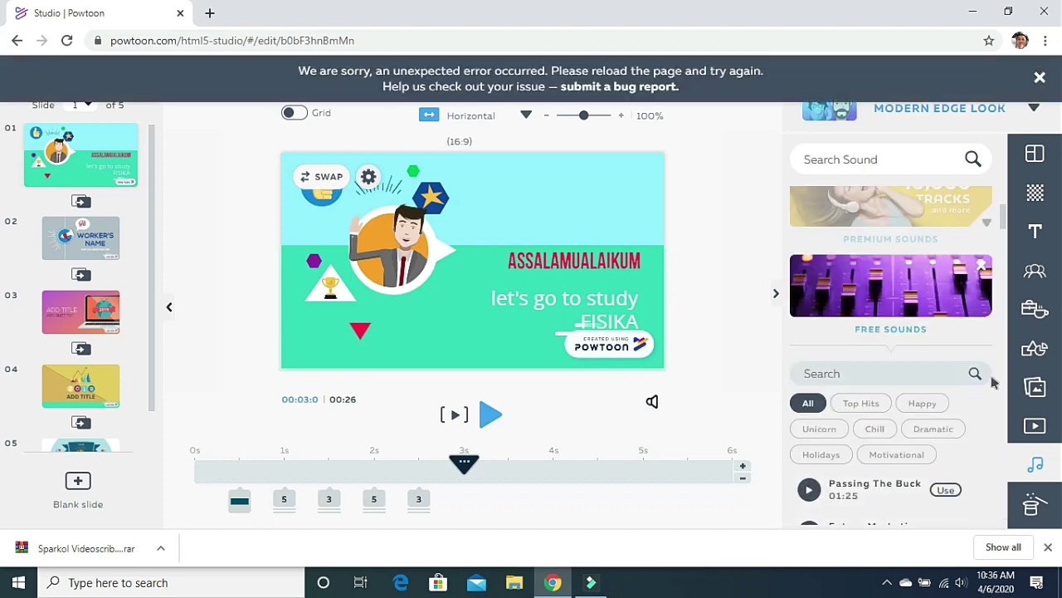
pyautogui.click(807, 491)
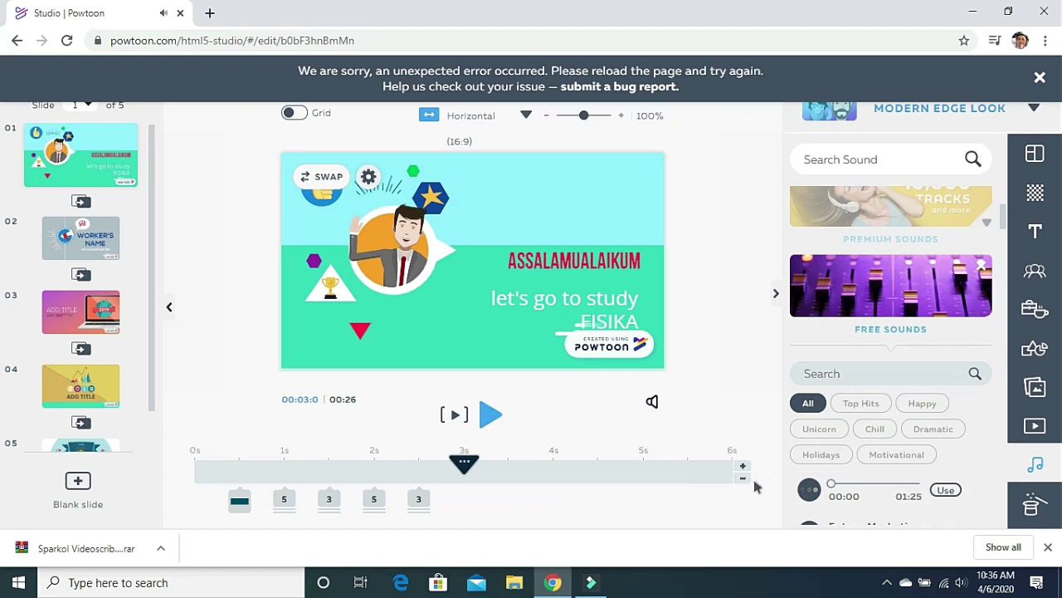
pyautogui.click(809, 490)
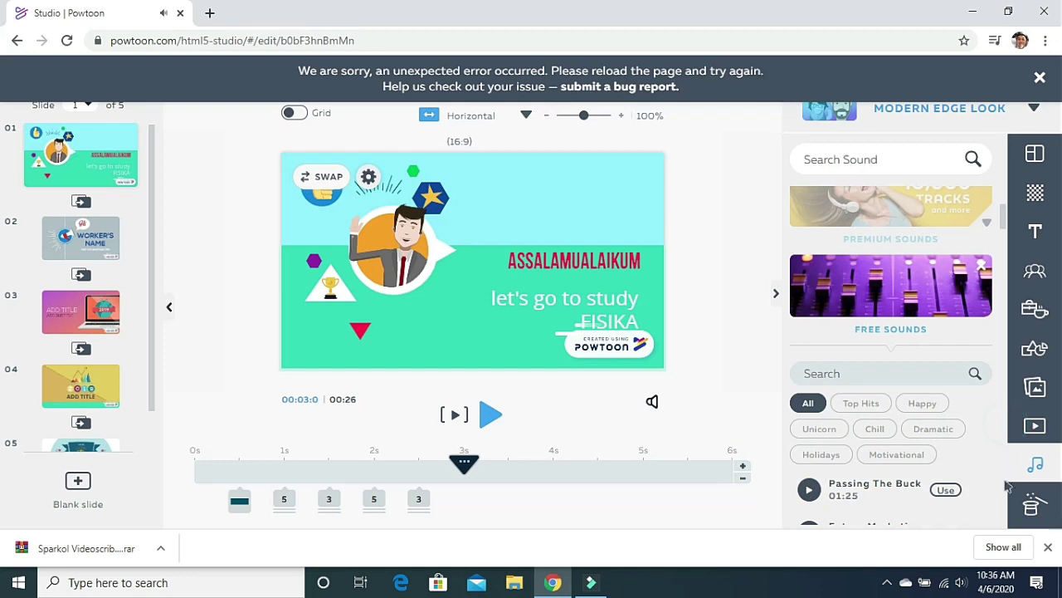
# - Listen to Change In The Air, apply it as the soundtrack for the entire Powtoon, and play it back
pyautogui.click(888, 302)
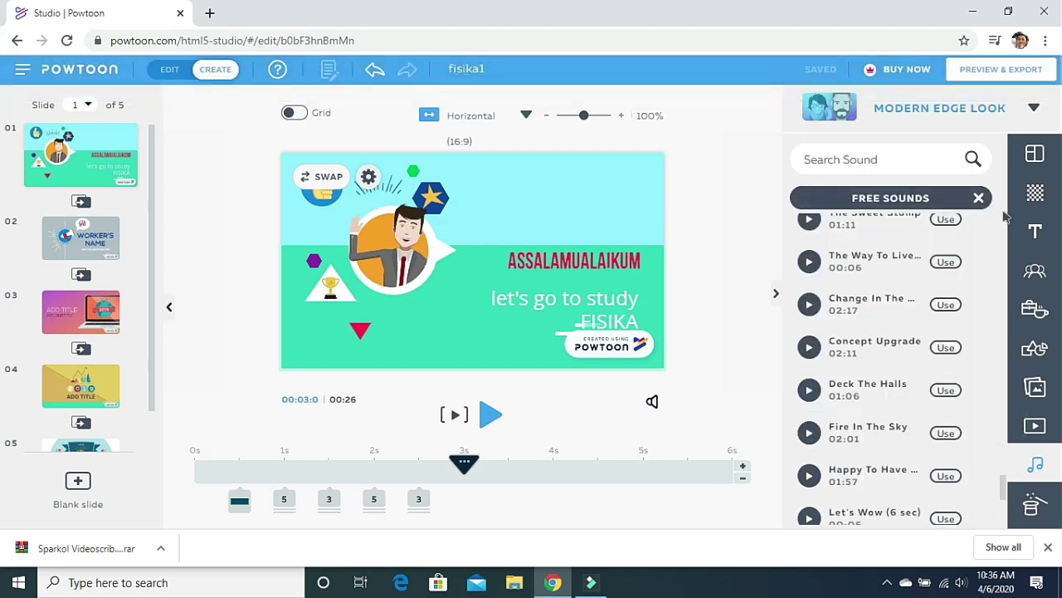
pyautogui.click(810, 305)
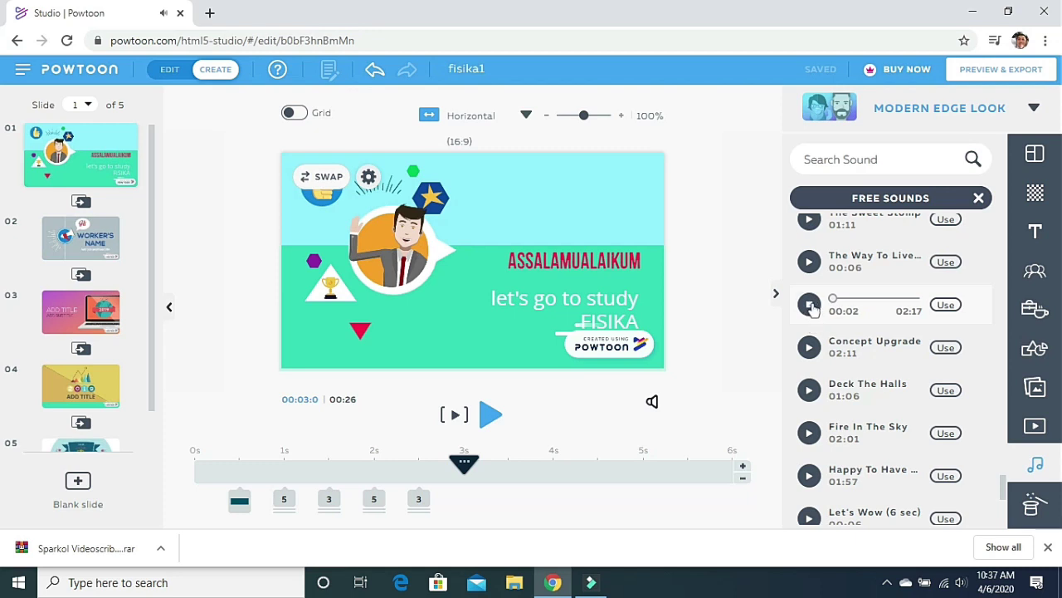
pyautogui.click(944, 306)
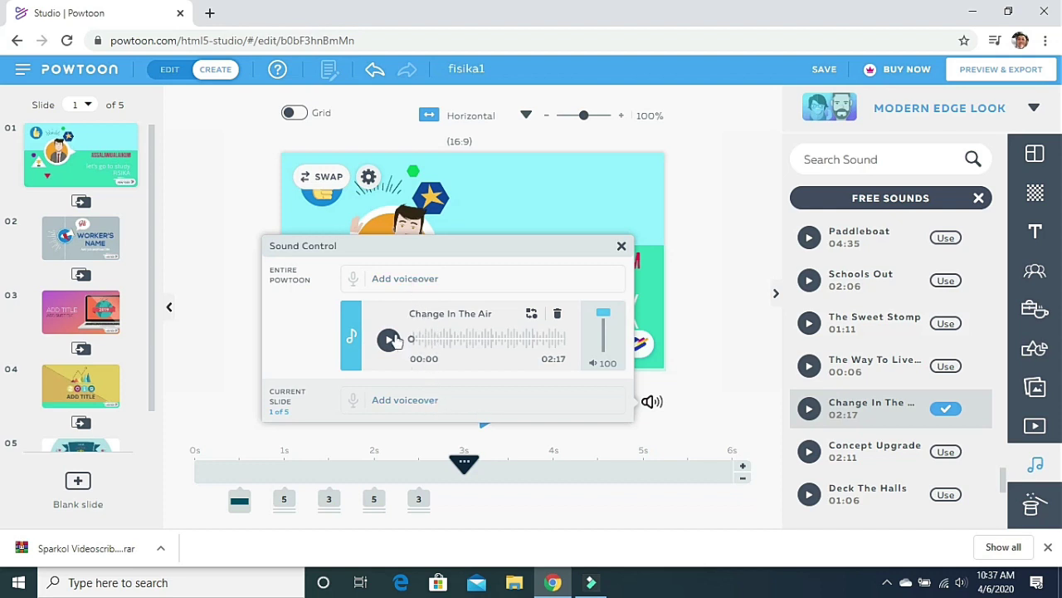
pyautogui.click(390, 340)
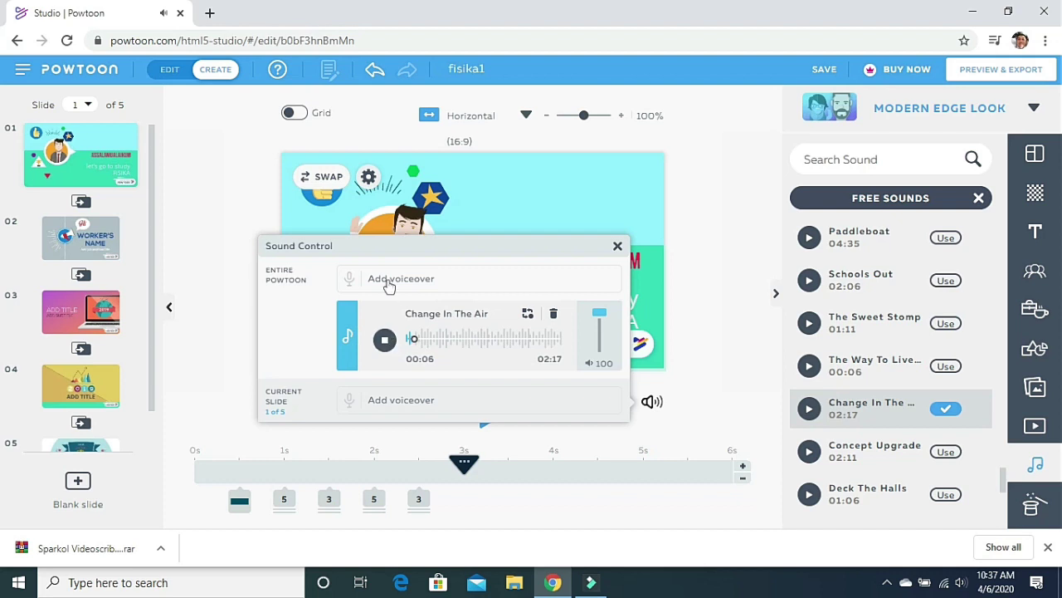
pyautogui.click(384, 339)
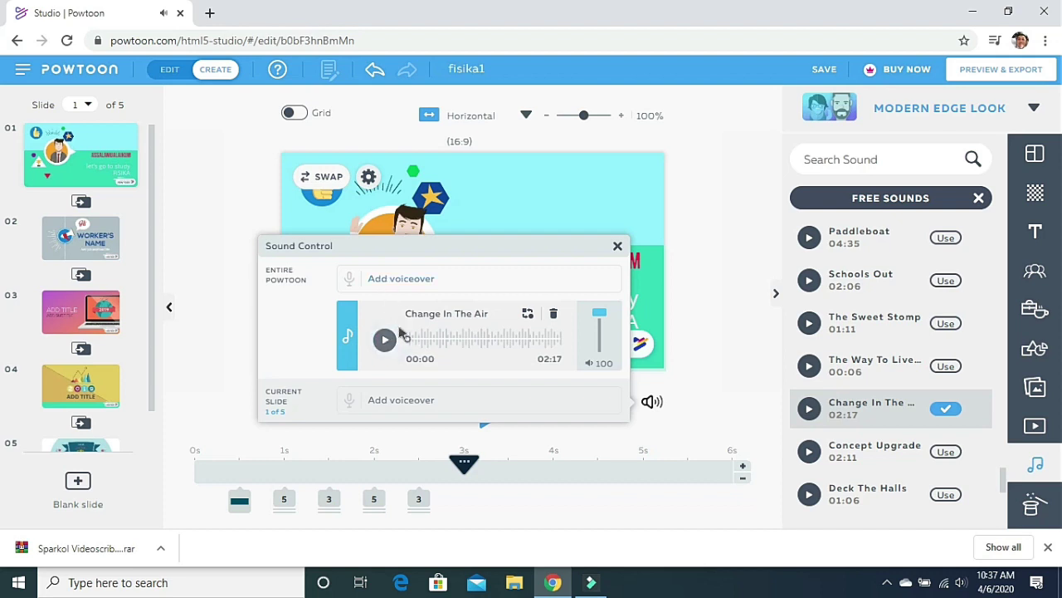
# - View the voiceover sources for the entire Powtoon and preview slide 1 from its start
pyautogui.click(417, 281)
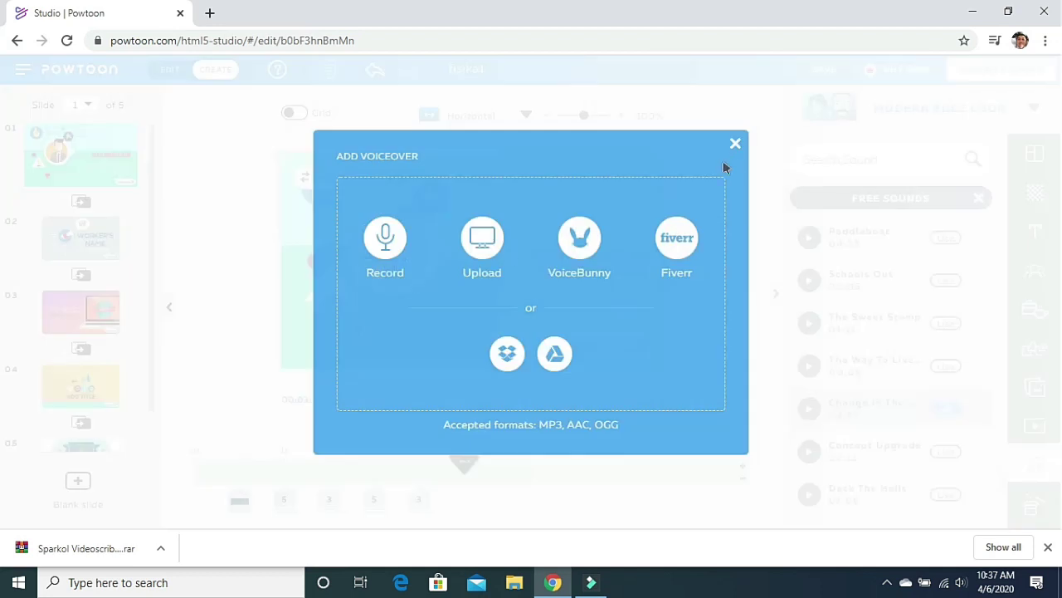
pyautogui.click(735, 145)
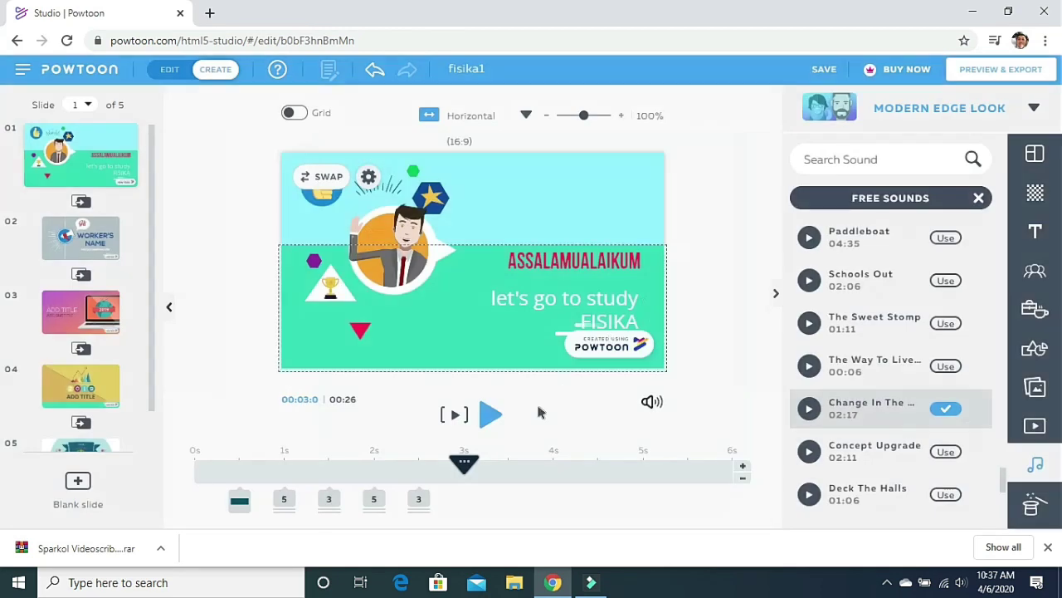
pyautogui.click(460, 418)
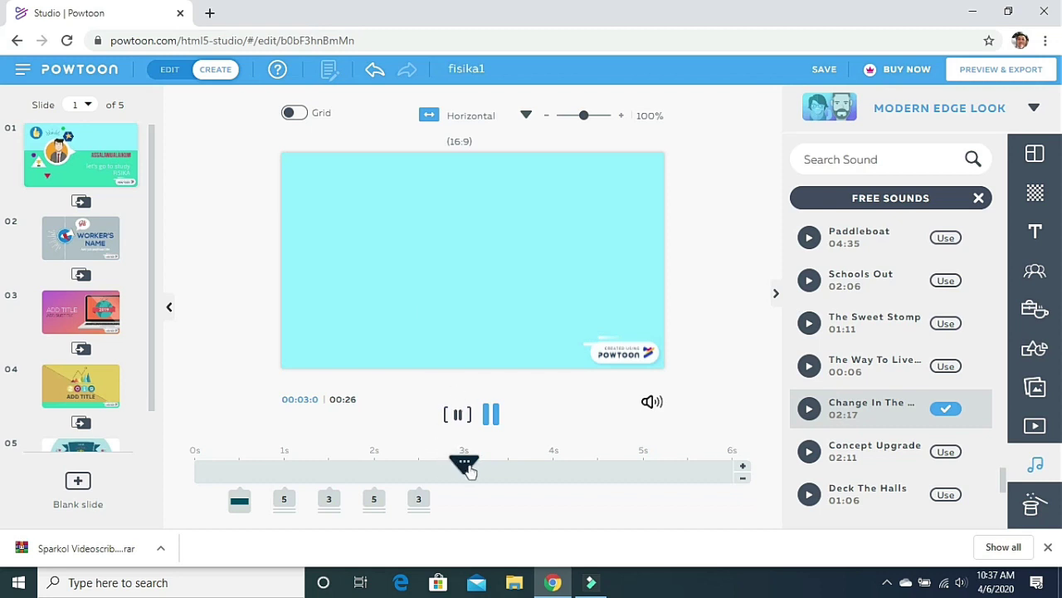
pyautogui.click(196, 468)
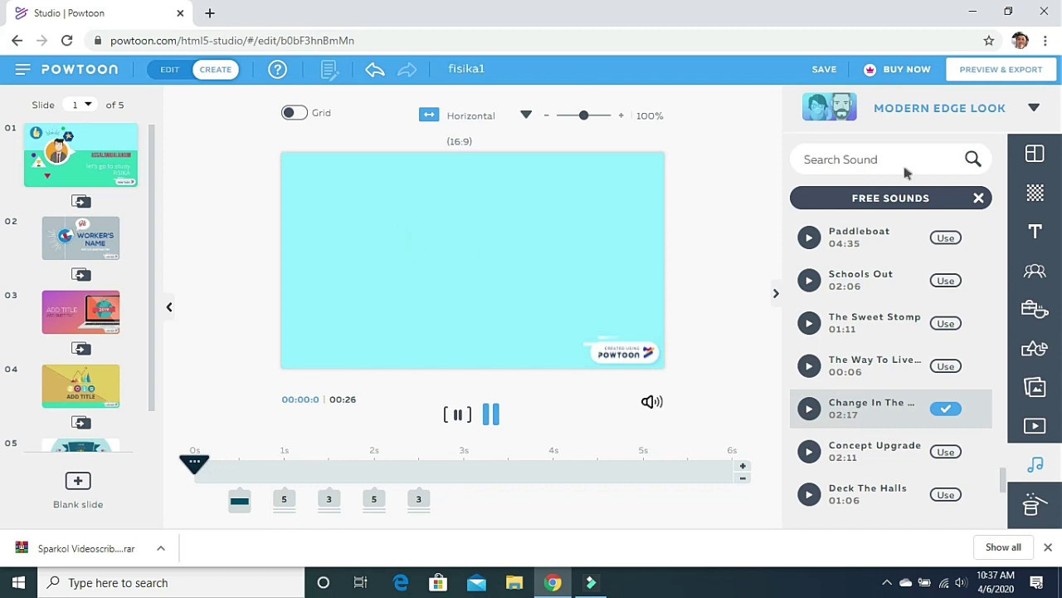
pyautogui.click(978, 198)
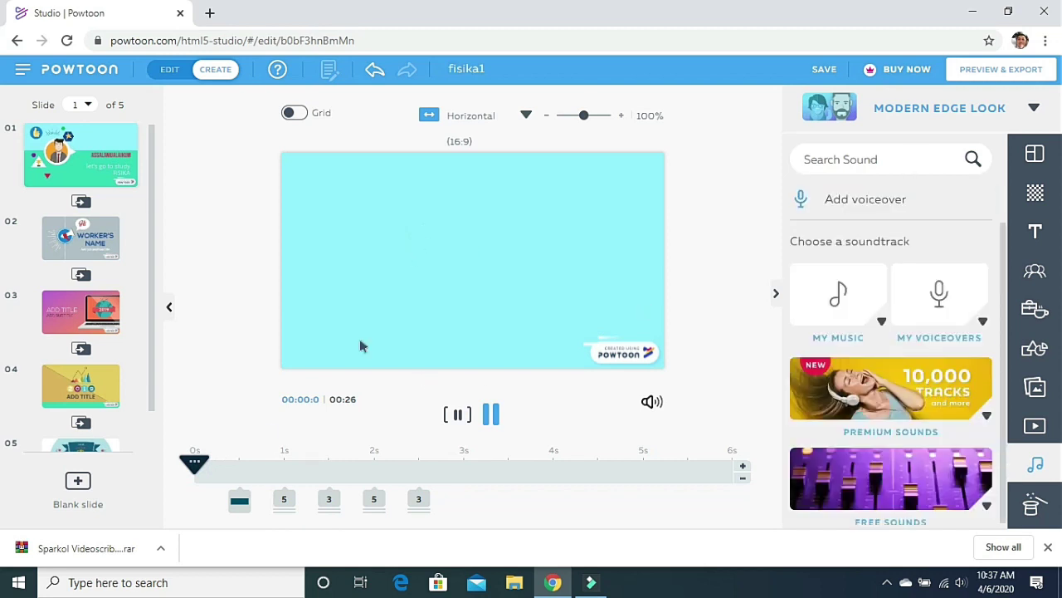
pyautogui.click(459, 419)
pyautogui.click(453, 417)
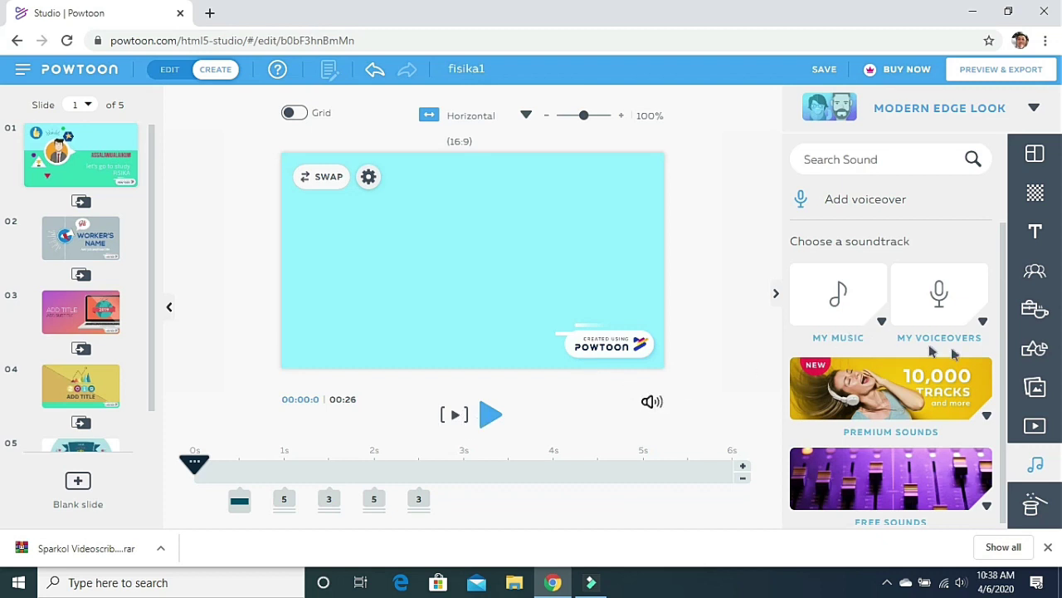
# - Replace the Powtoon's soundtrack with Passing The Buck from Free Sounds and check the option for swapping it
pyautogui.click(934, 485)
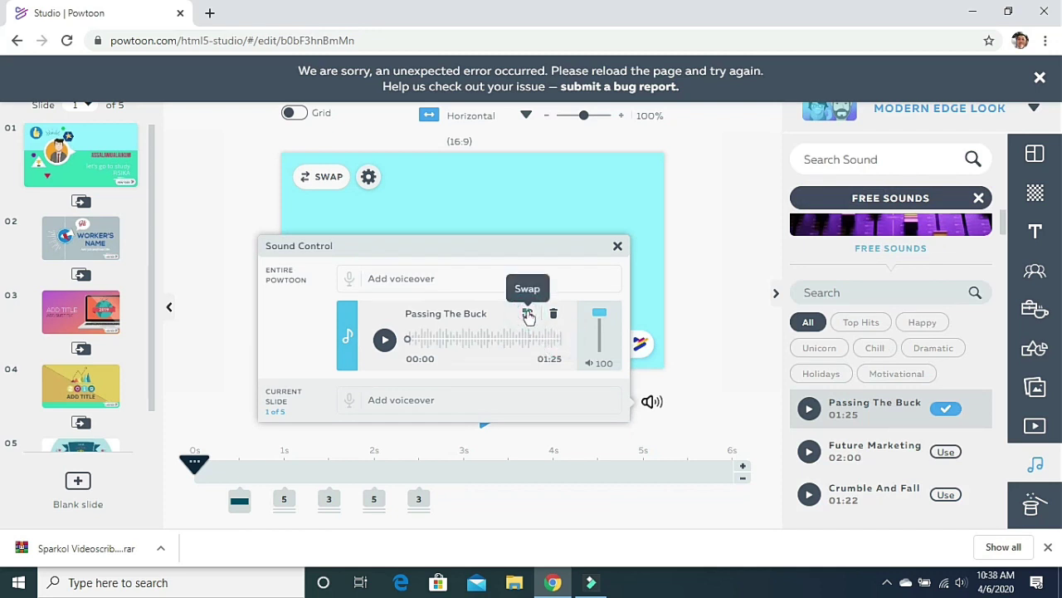
pyautogui.click(528, 313)
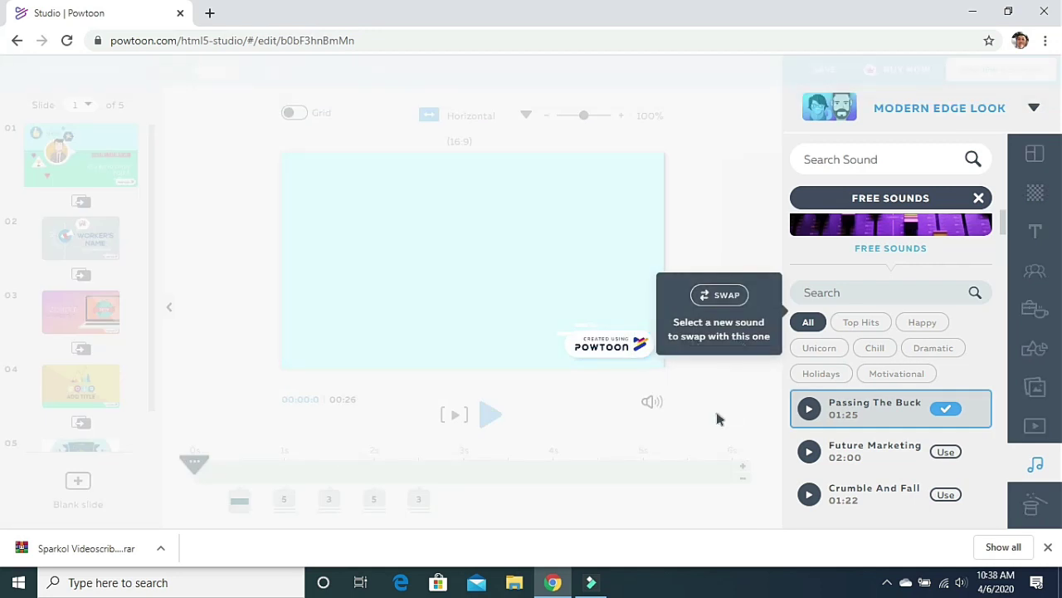
pyautogui.click(885, 420)
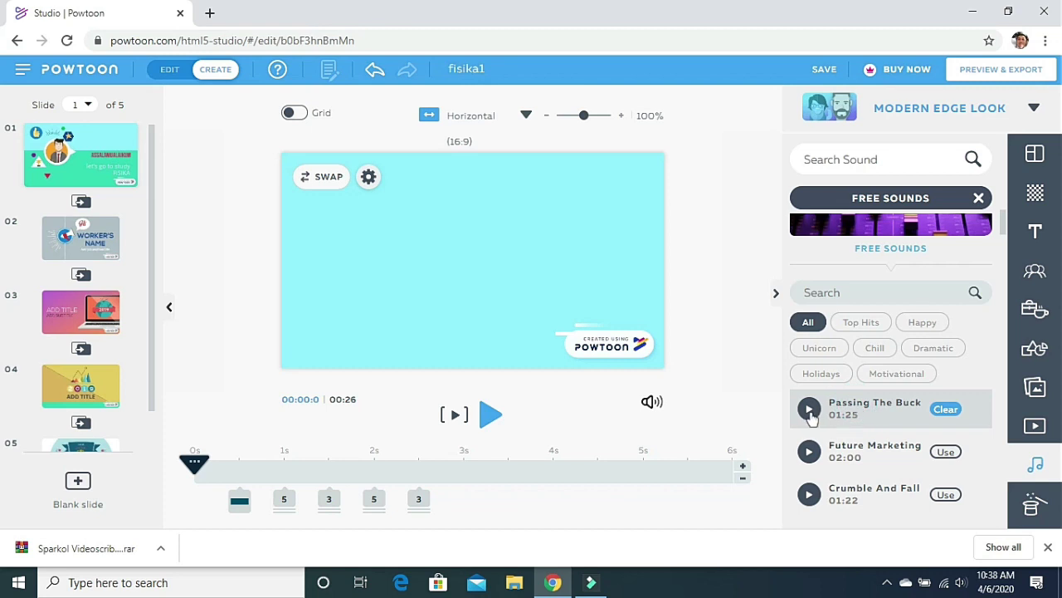
# - Switch to slide 2, leave the Free Sounds collection and open The Office - Free character collection
pyautogui.click(108, 255)
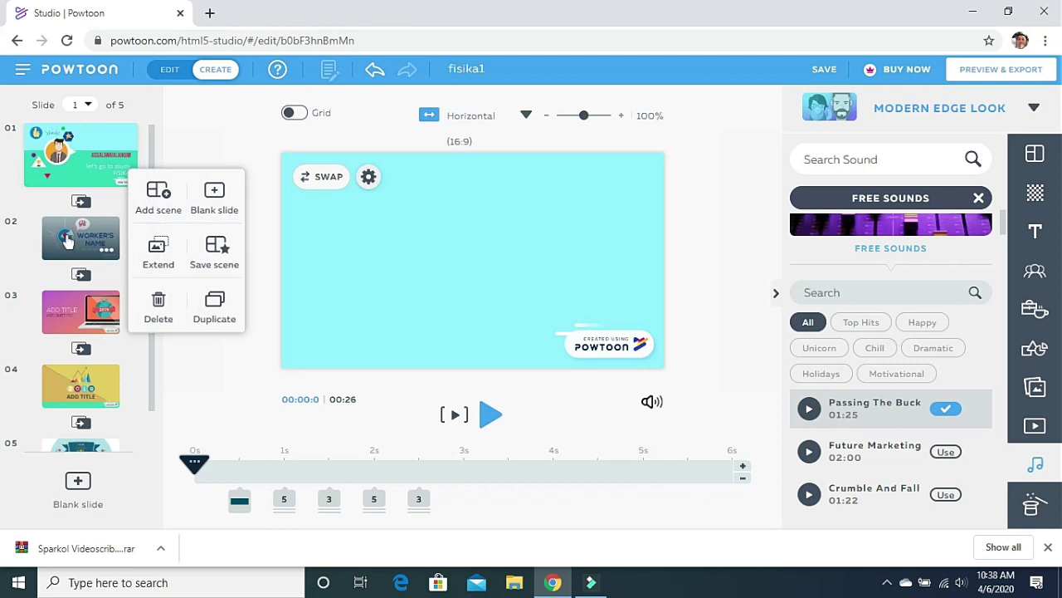
pyautogui.click(72, 238)
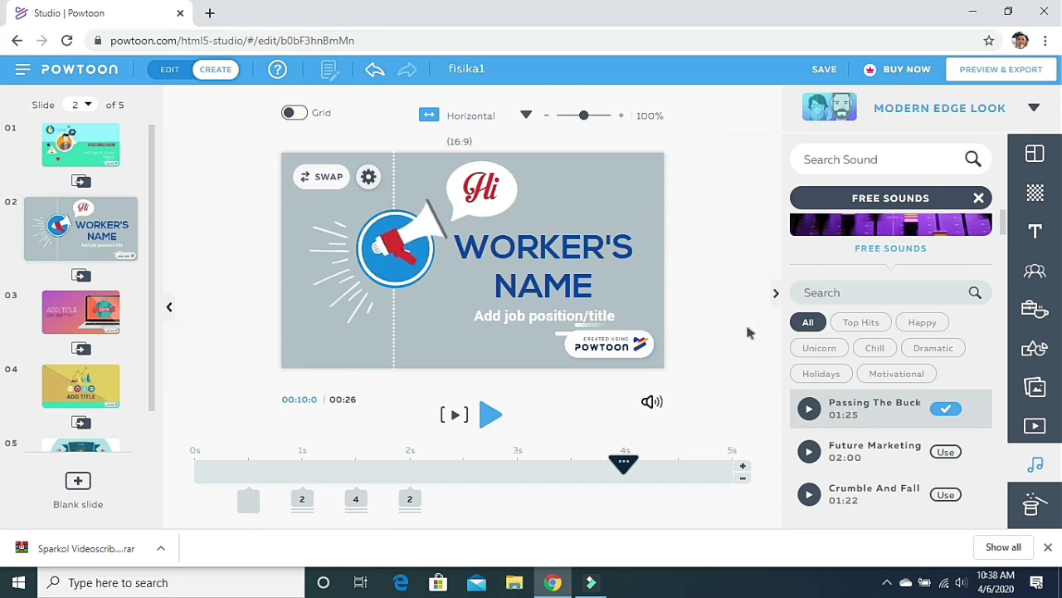
pyautogui.click(979, 200)
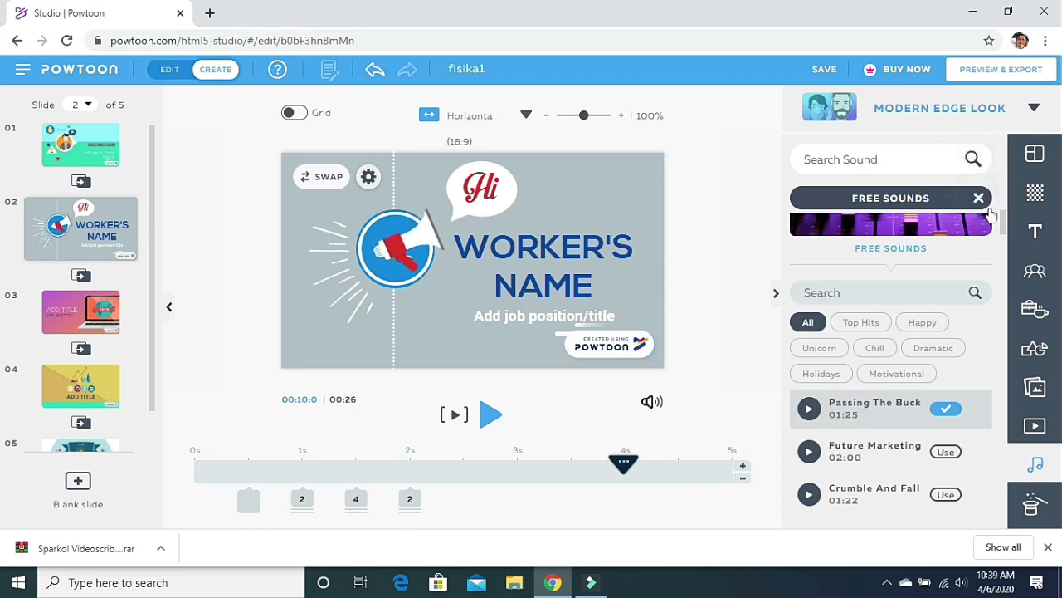
pyautogui.click(1043, 273)
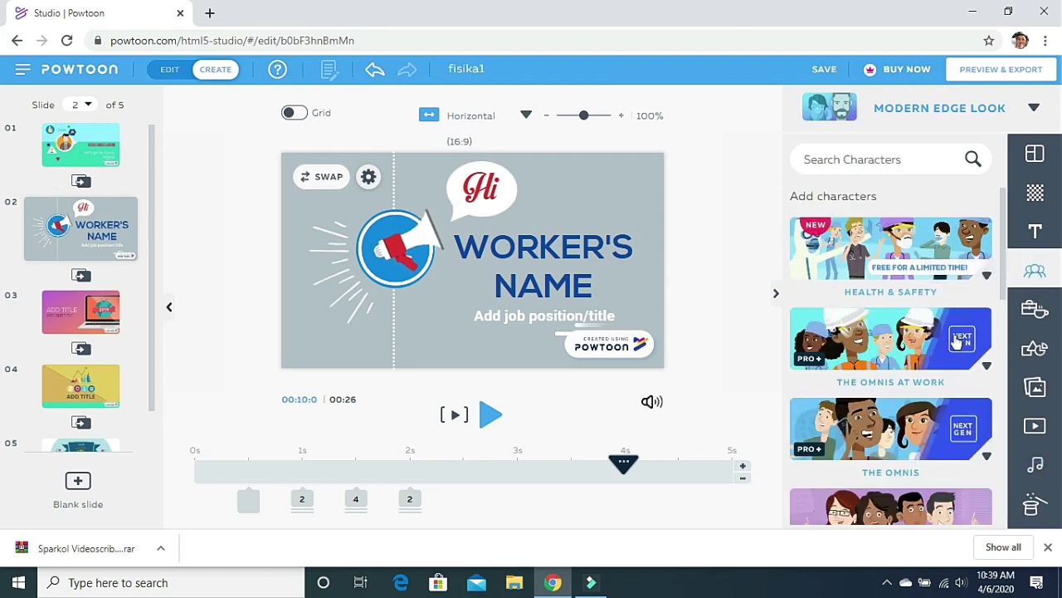
pyautogui.moveTo(1006, 268); pyautogui.dragTo(1003, 309)
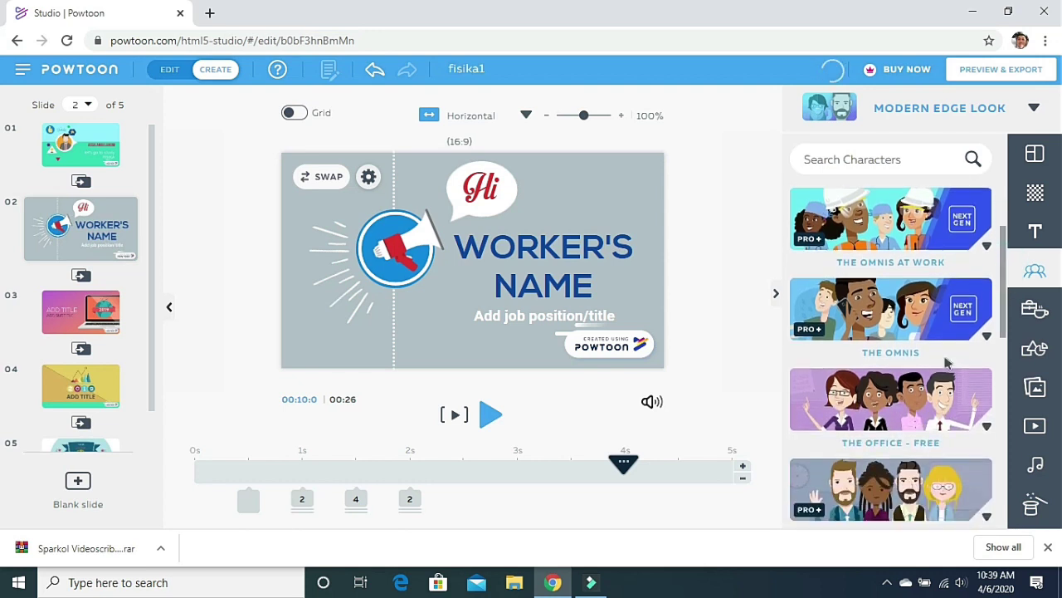
pyautogui.click(883, 420)
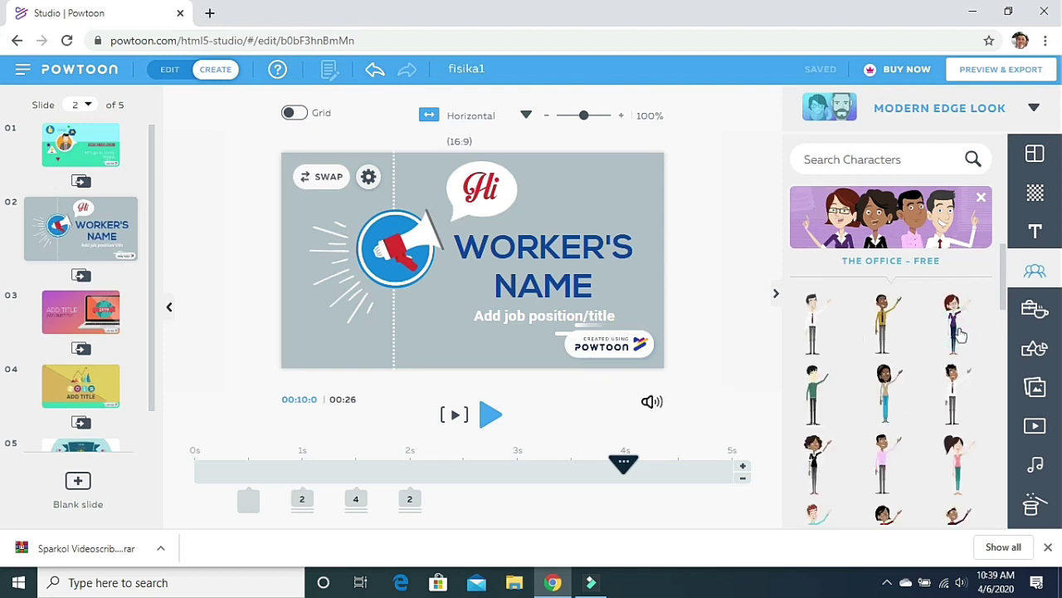
# - Add the woman with glasses and purple jacket to slide 2 and place her just left of the megaphone
pyautogui.click(950, 329)
pyautogui.moveTo(479, 250); pyautogui.dragTo(344, 225)
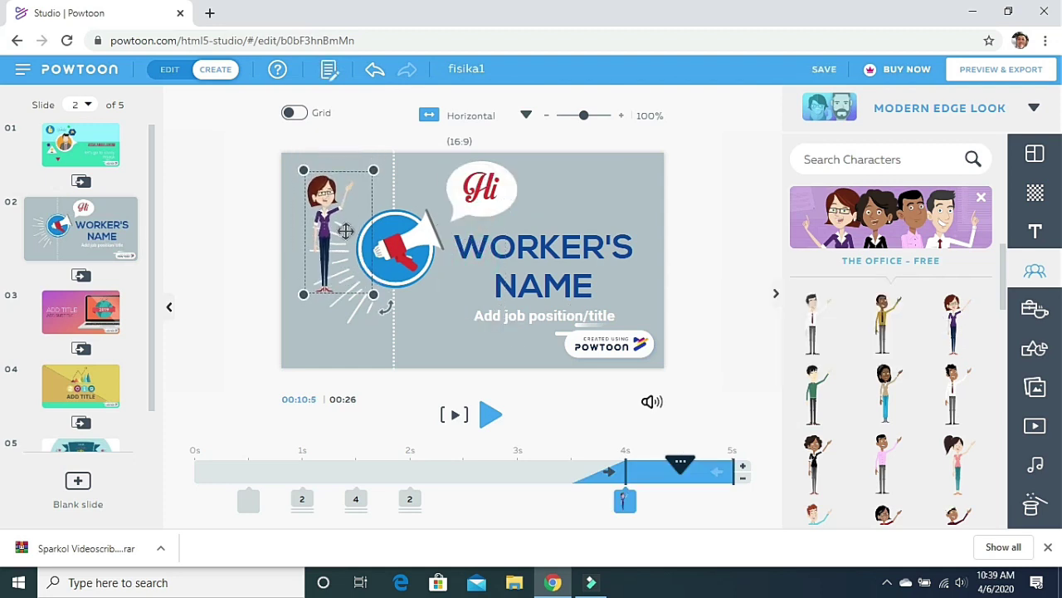
pyautogui.click(328, 192)
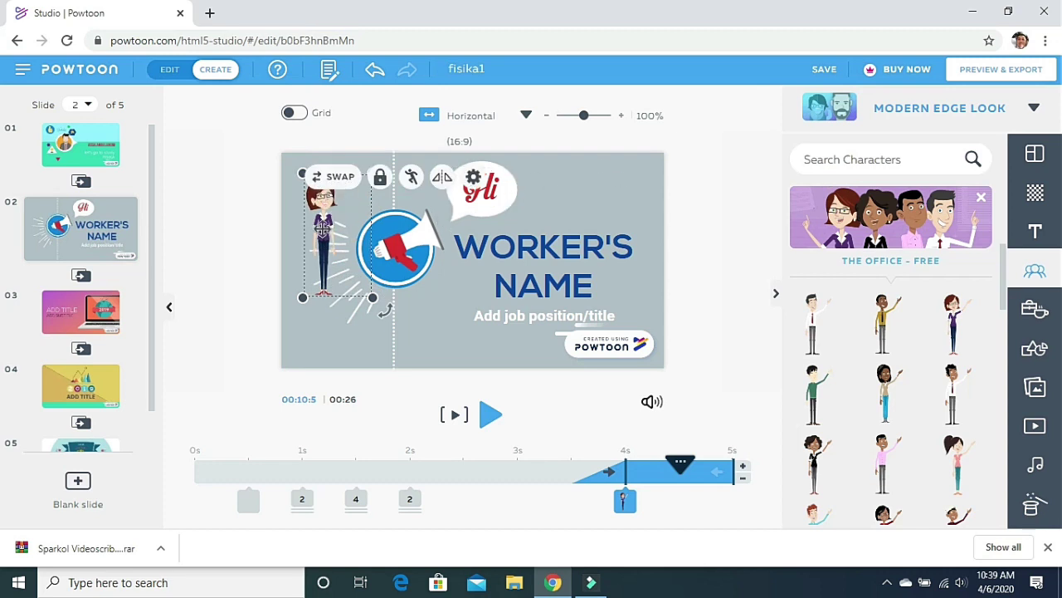
pyautogui.moveTo(355, 212)
pyautogui.mouseDown()
pyautogui.moveTo(341, 210)
pyautogui.moveTo(352, 207)
pyautogui.mouseUp()
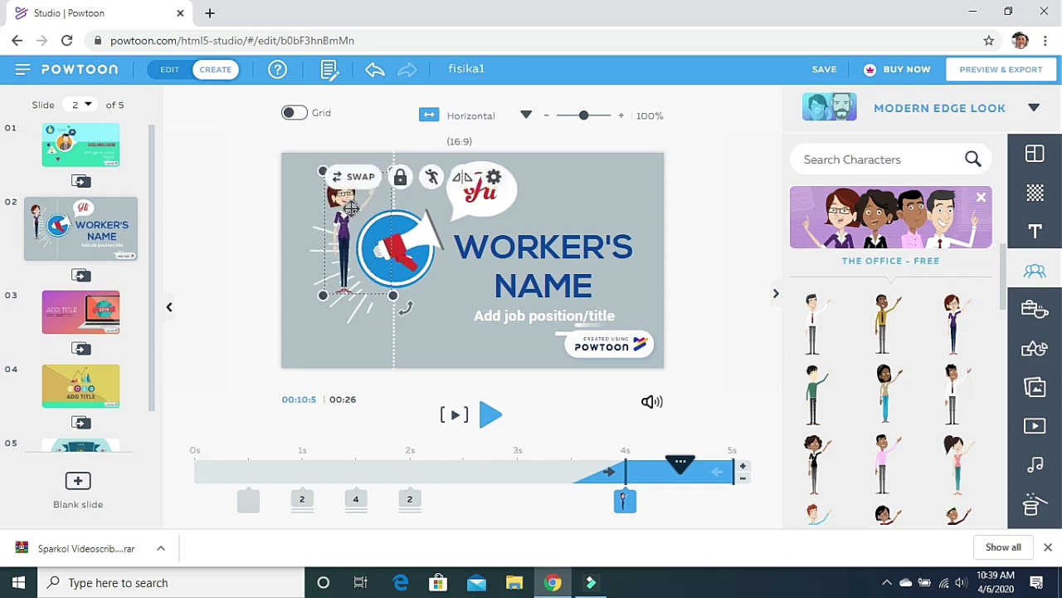
# - Give the woman an A to B motion path from beside the megaphone to the slide's lower-right corner
pyautogui.rightClick(353, 210)
pyautogui.click(343, 220)
pyautogui.click(343, 220)
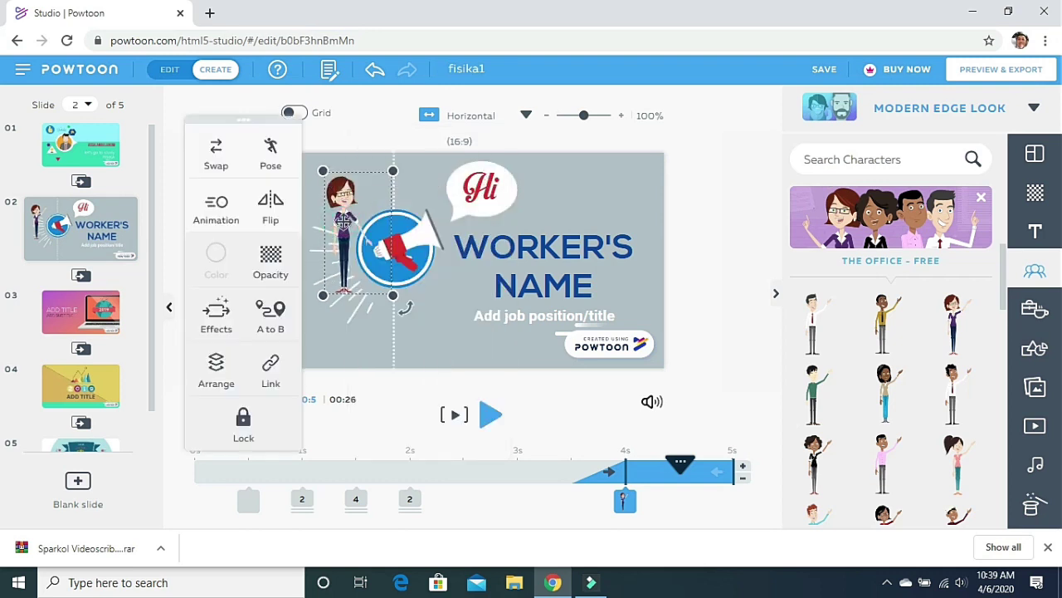
pyautogui.click(268, 314)
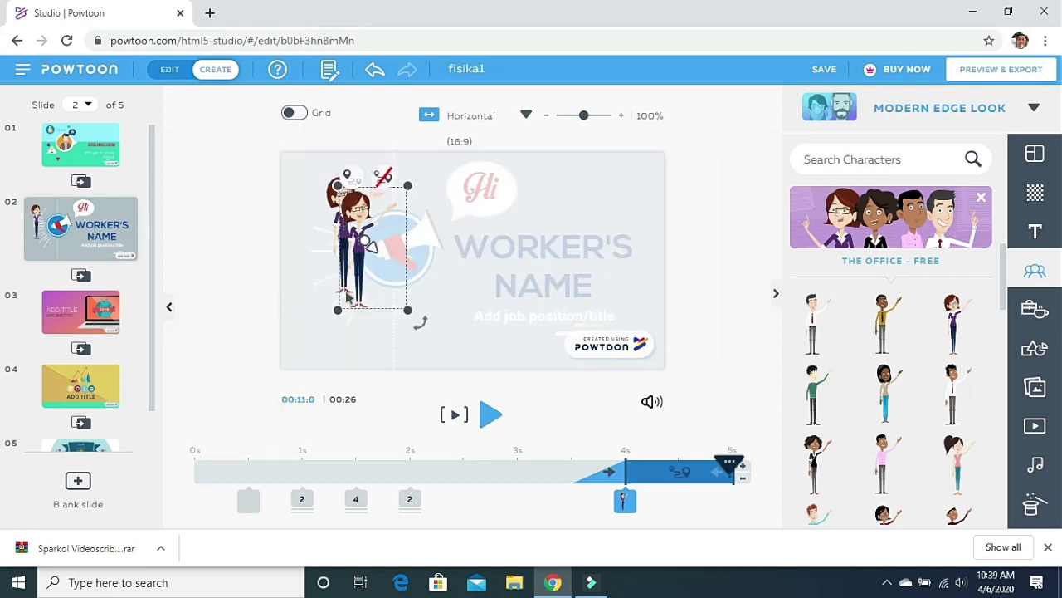
pyautogui.moveTo(384, 243); pyautogui.dragTo(661, 309)
pyautogui.click(353, 215)
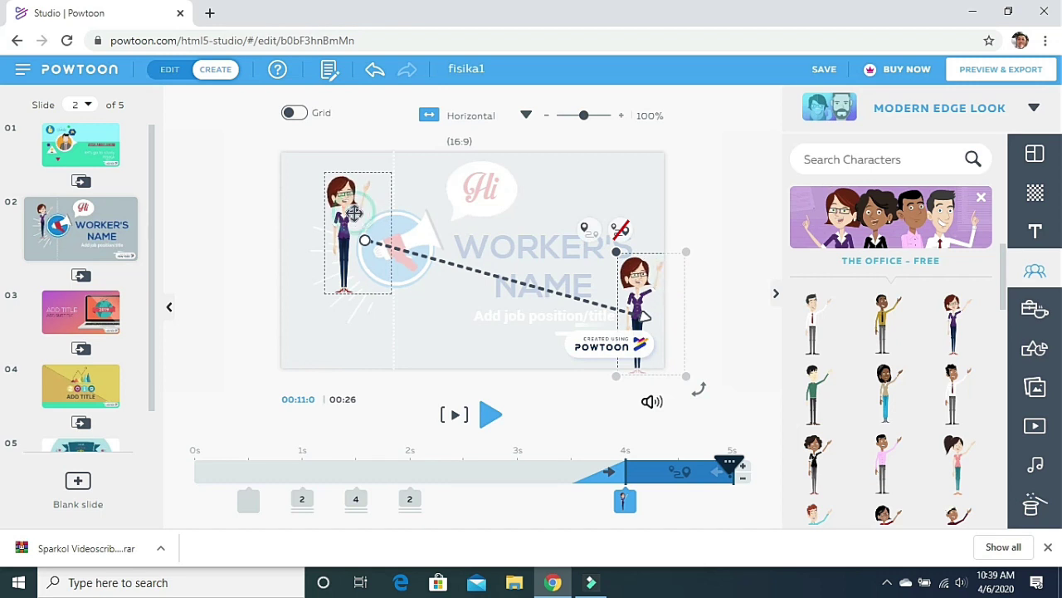
pyautogui.click(352, 215)
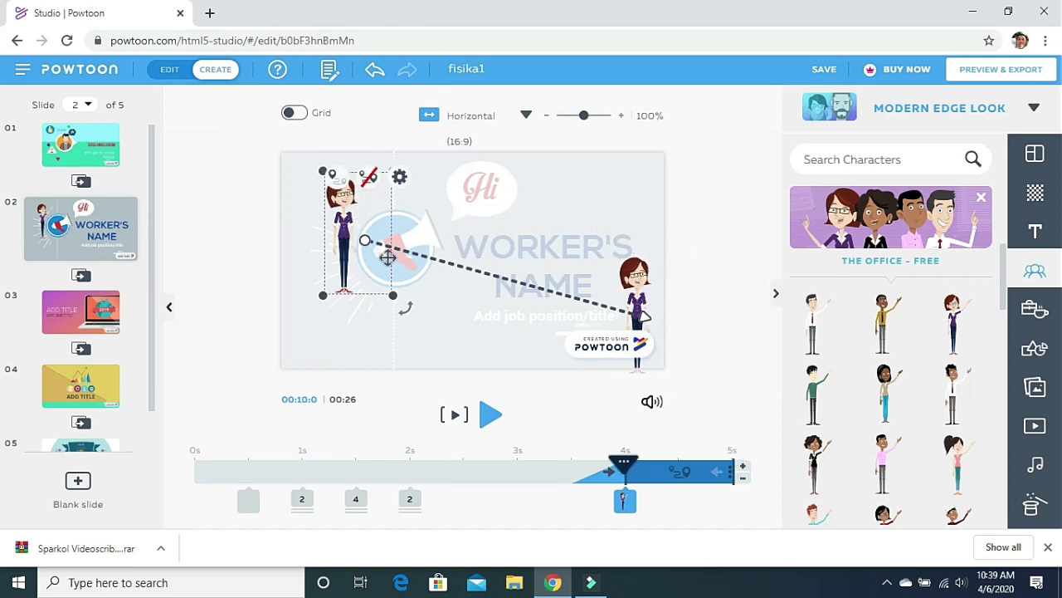
pyautogui.click(444, 334)
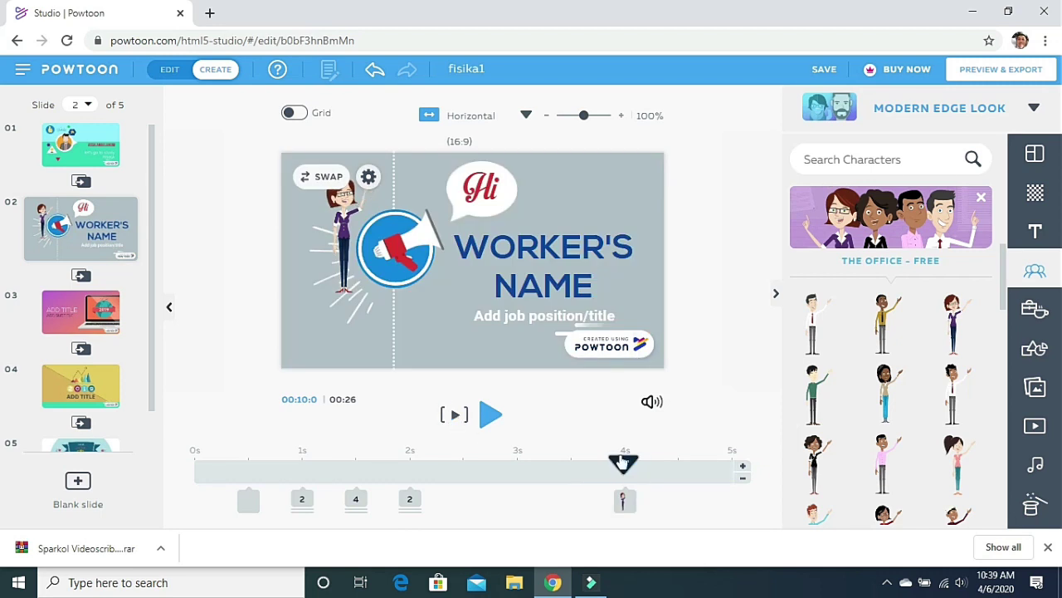
# - Return to the start of slide 2 and play the slide to check the woman's movement
pyautogui.moveTo(620, 459); pyautogui.dragTo(515, 466)
pyautogui.moveTo(393, 453); pyautogui.dragTo(195, 467)
pyautogui.click(456, 413)
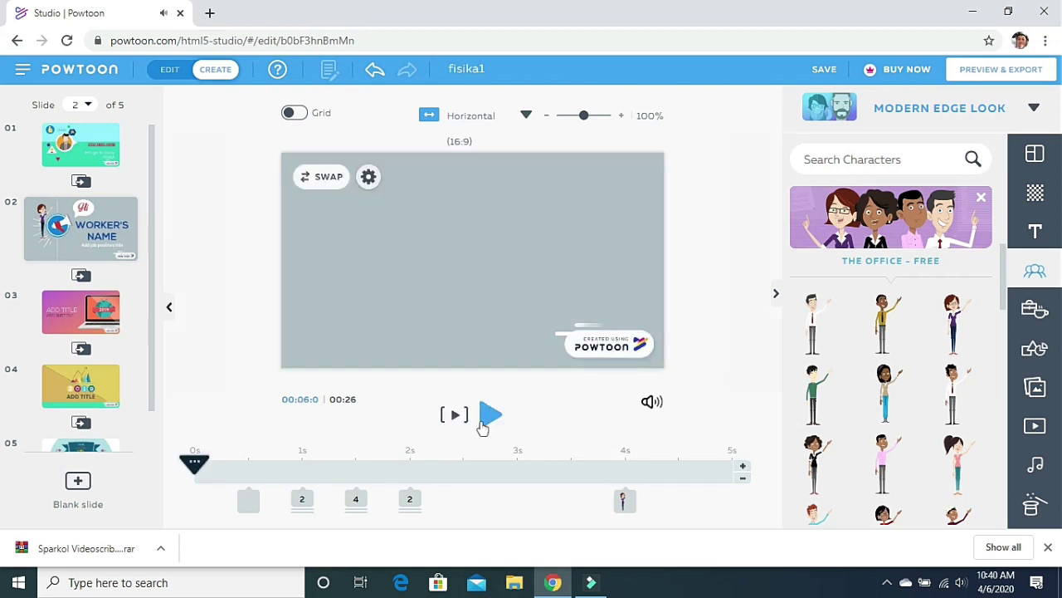
# - Set the woman's exit effect on slide 2 to the Down slide
pyautogui.moveTo(199, 468); pyautogui.dragTo(624, 493)
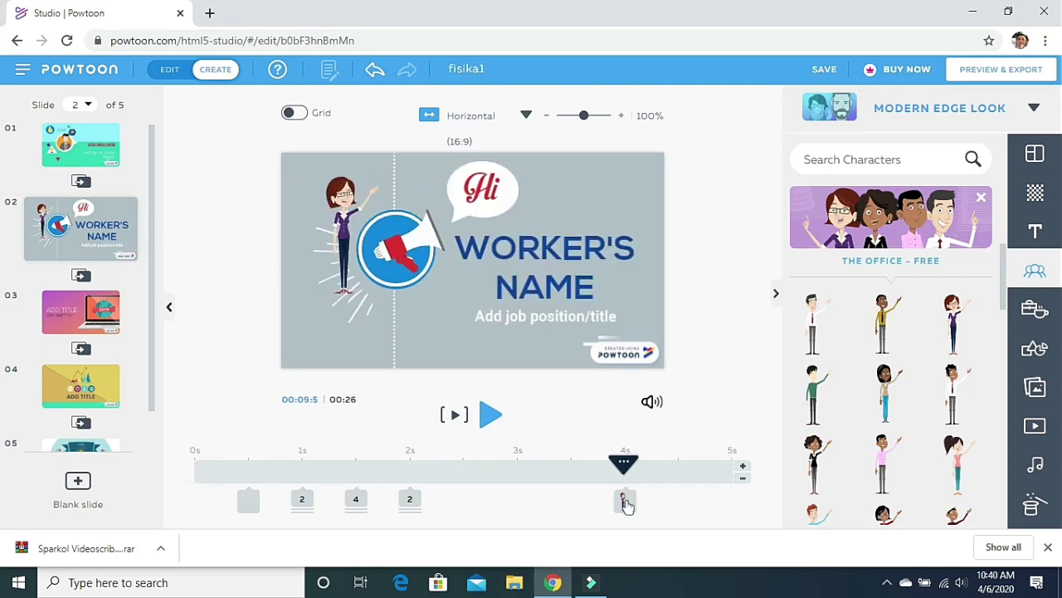
pyautogui.click(627, 502)
pyautogui.click(345, 214)
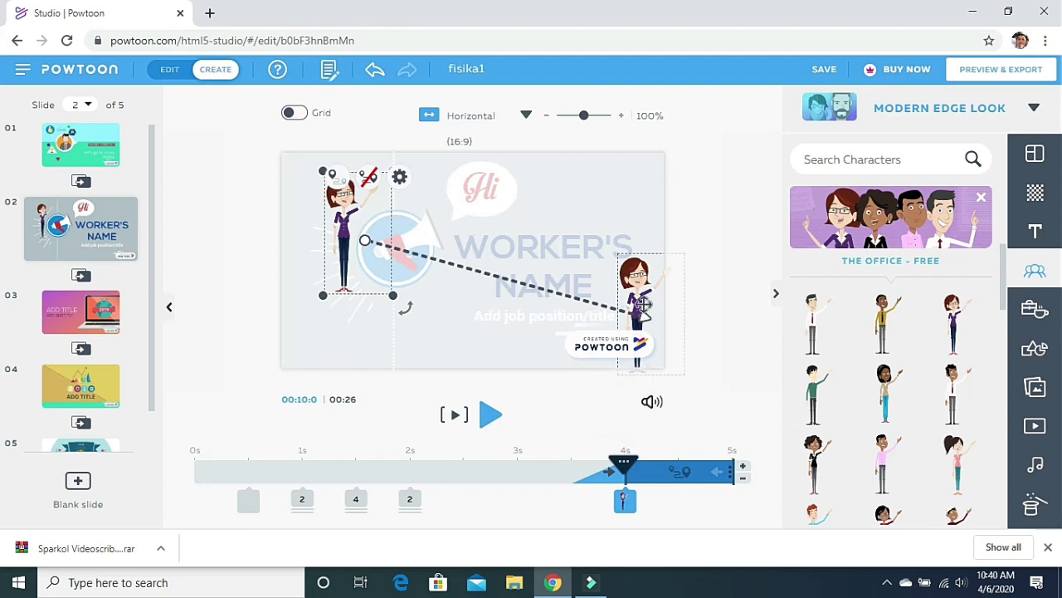
pyautogui.click(641, 303)
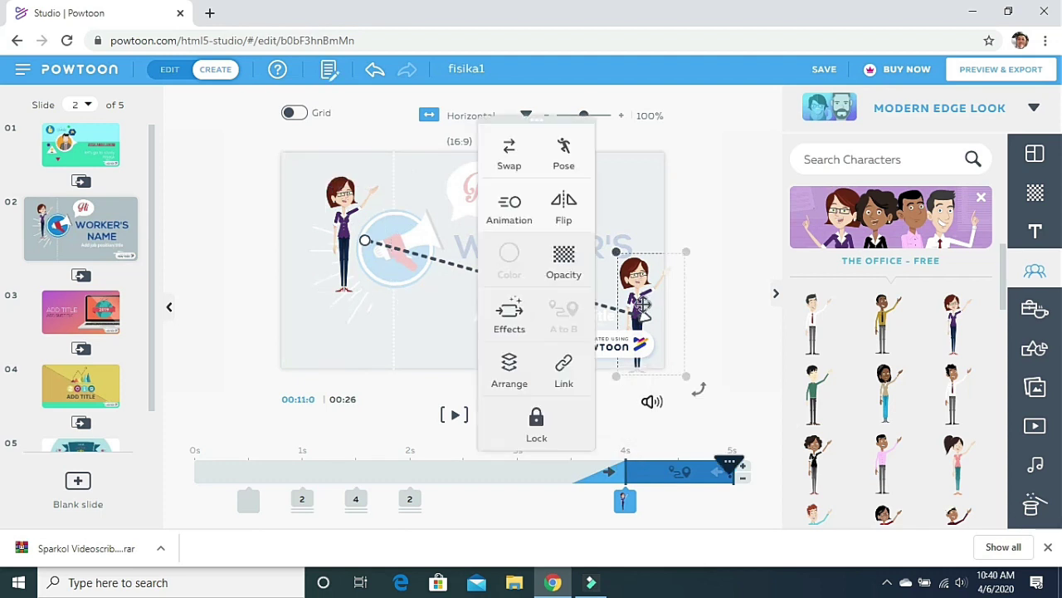
pyautogui.click(508, 320)
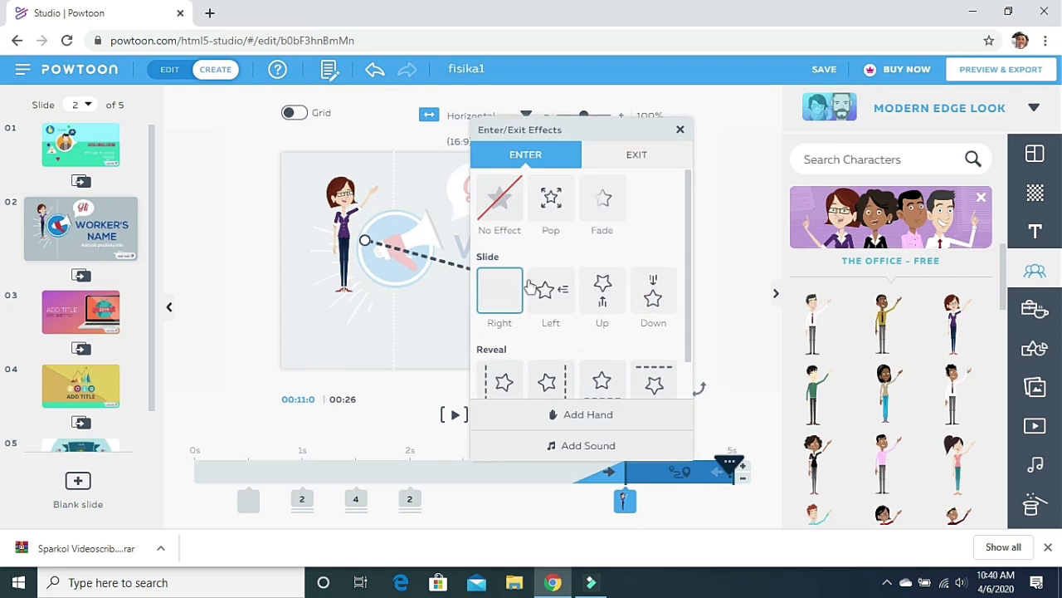
pyautogui.click(631, 158)
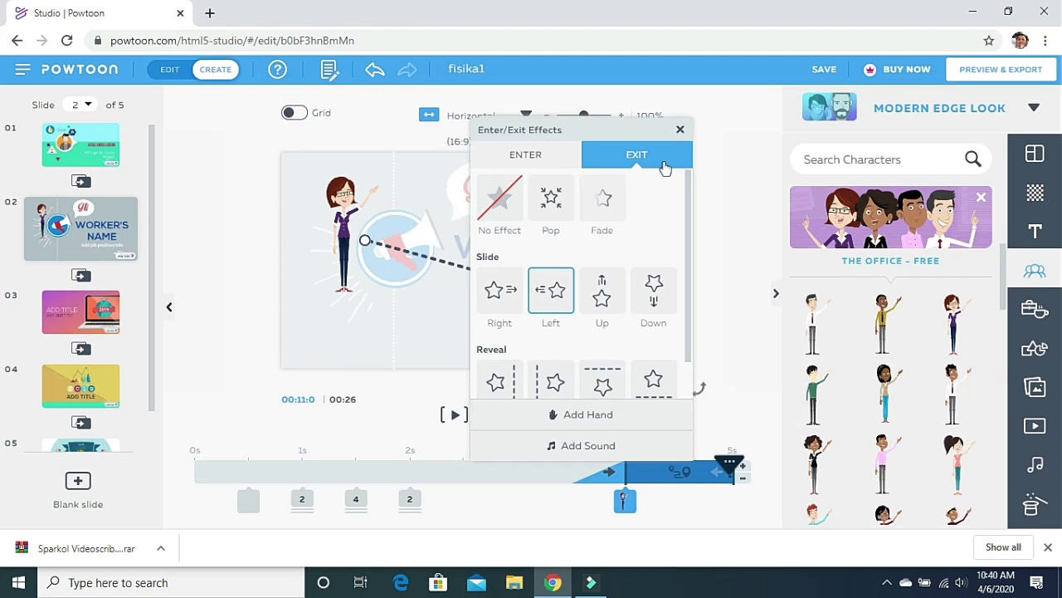
pyautogui.click(660, 292)
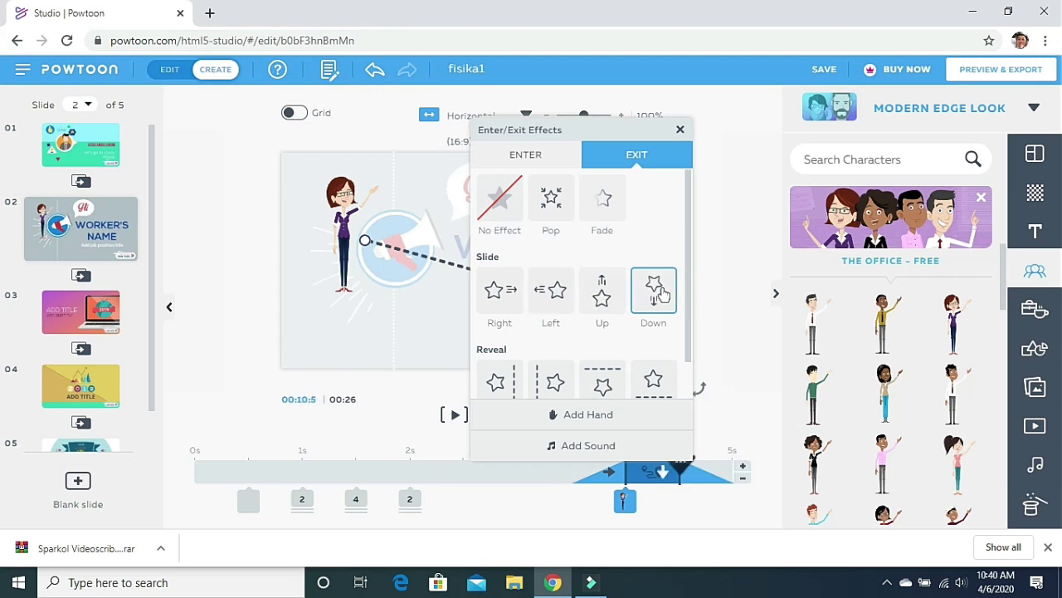
pyautogui.click(680, 129)
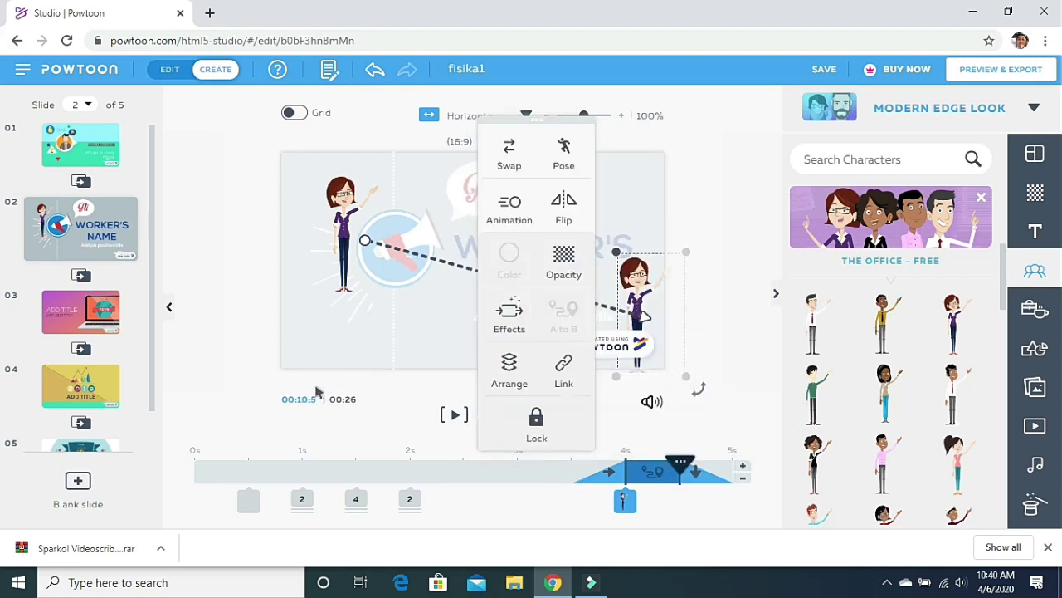
pyautogui.click(259, 399)
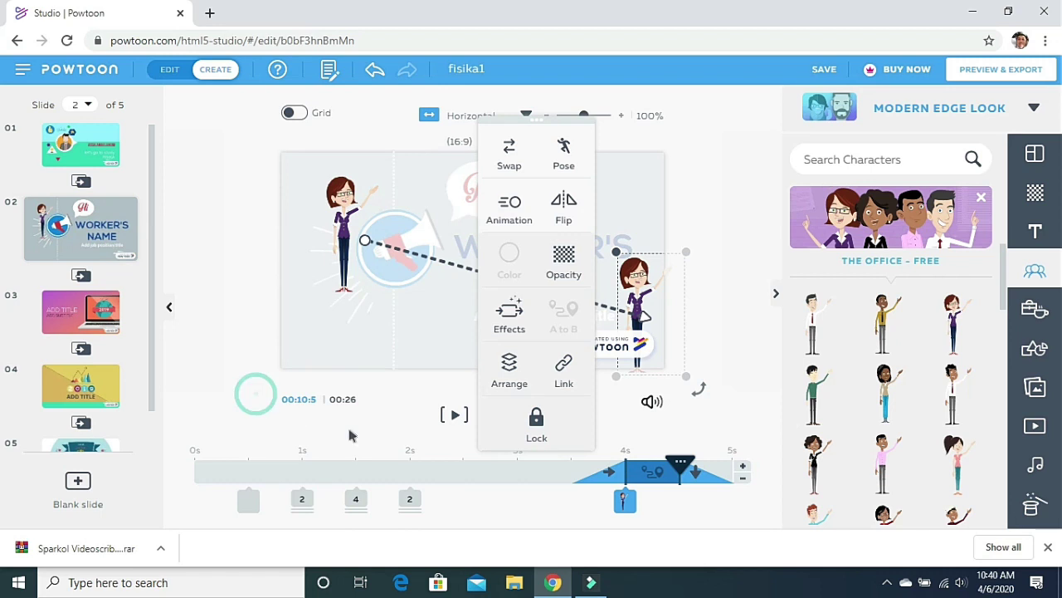
# - Play slide 2 from its beginning to check the woman's Down exit effect
pyautogui.click(465, 427)
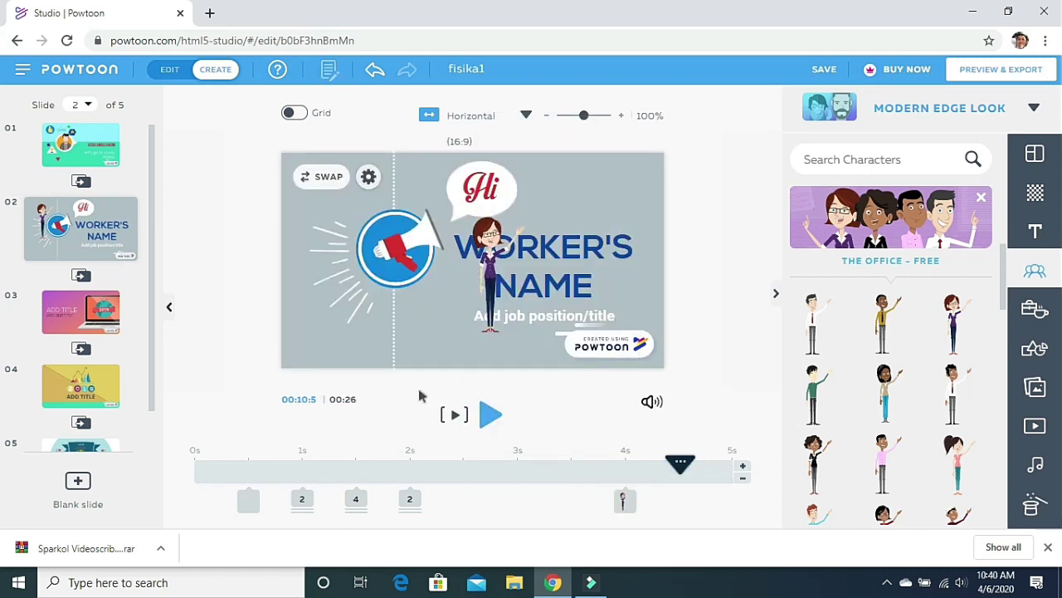
pyautogui.moveTo(686, 448); pyautogui.dragTo(190, 465)
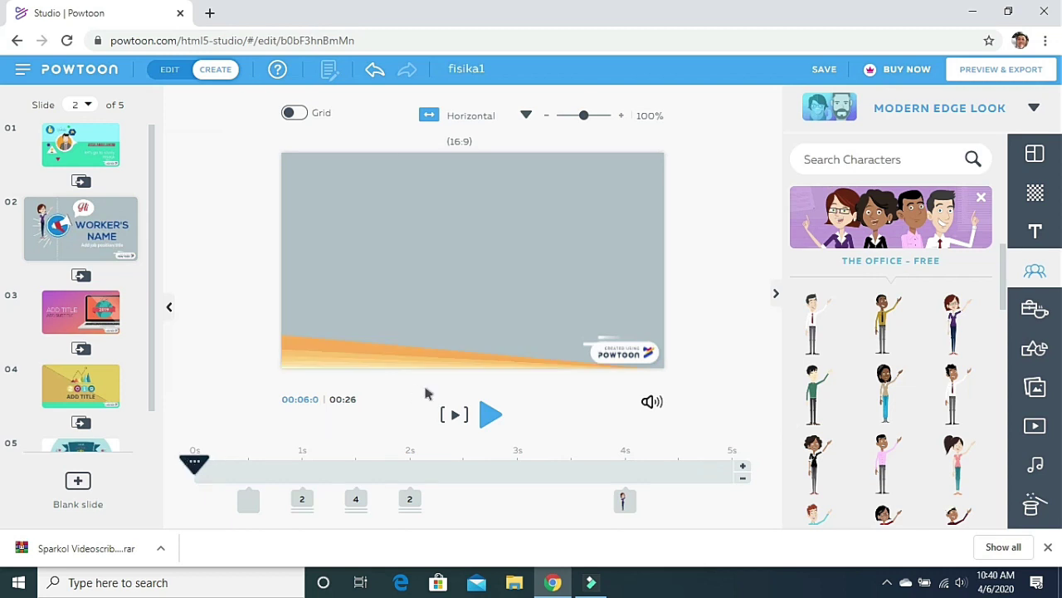
pyautogui.click(454, 414)
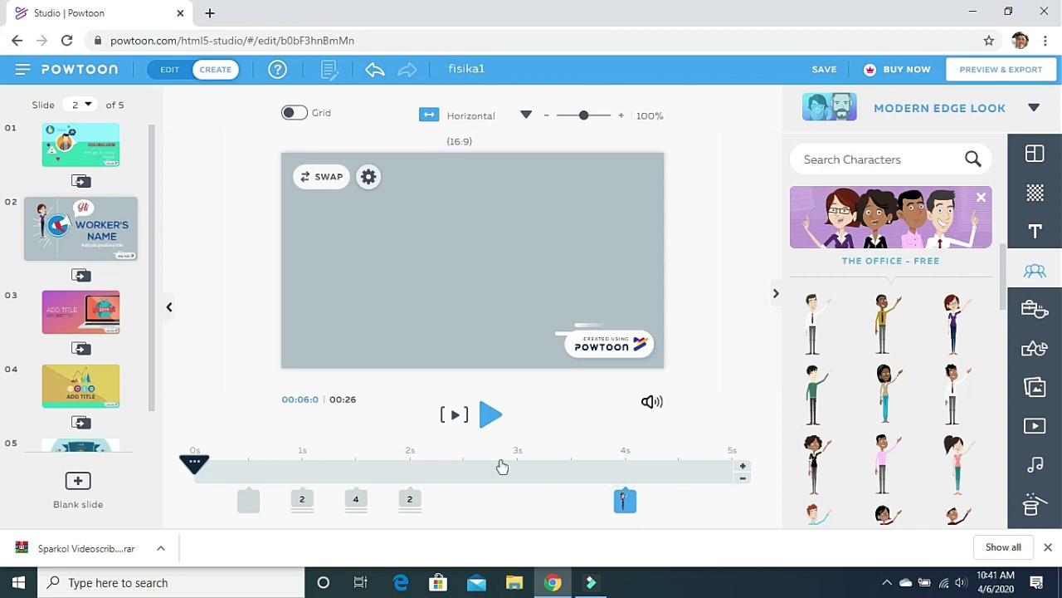
# - Move the woman's appearance on slide 2's timeline to 3s and play the slide again
pyautogui.click(625, 501)
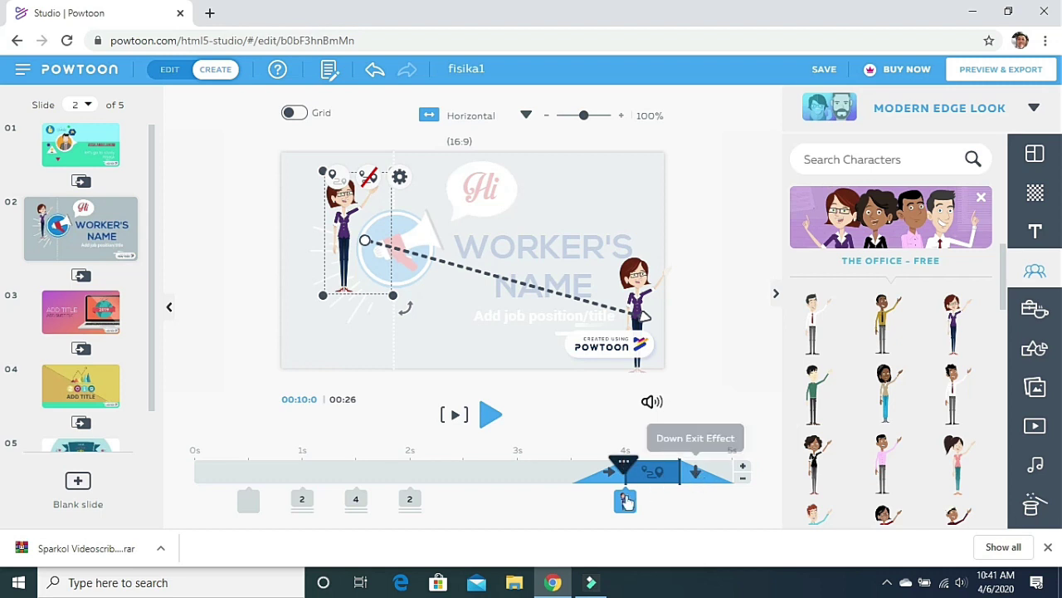
pyautogui.moveTo(623, 503); pyautogui.dragTo(513, 495)
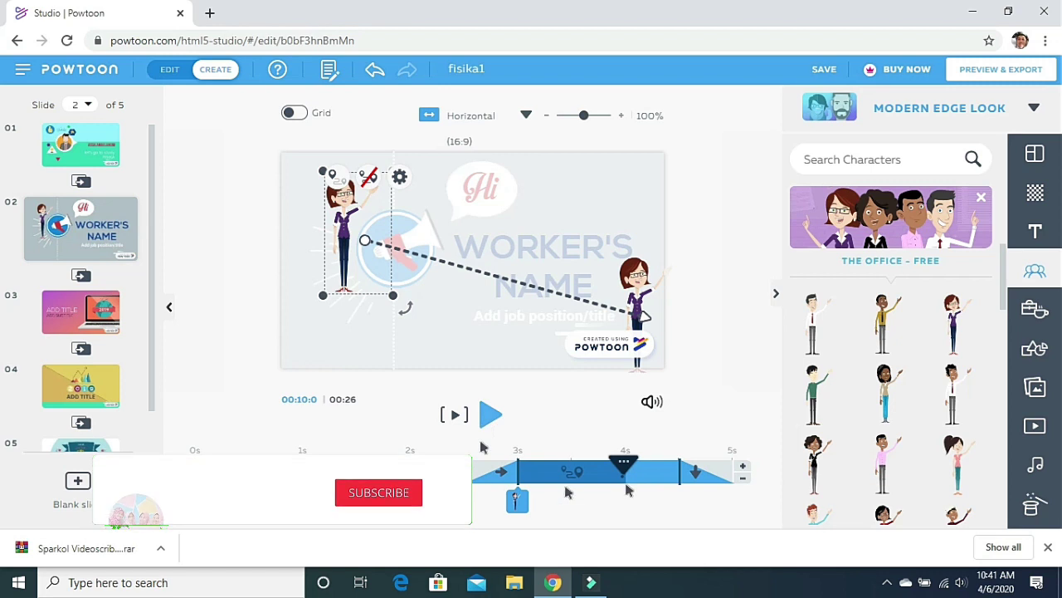
pyautogui.press('space')
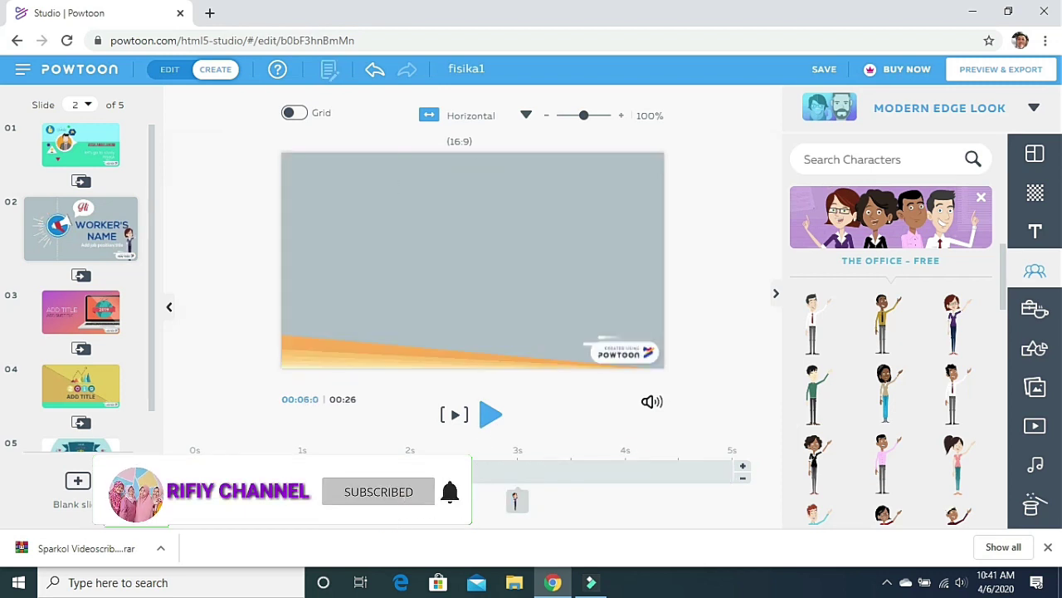
pyautogui.click(457, 416)
pyautogui.click(454, 415)
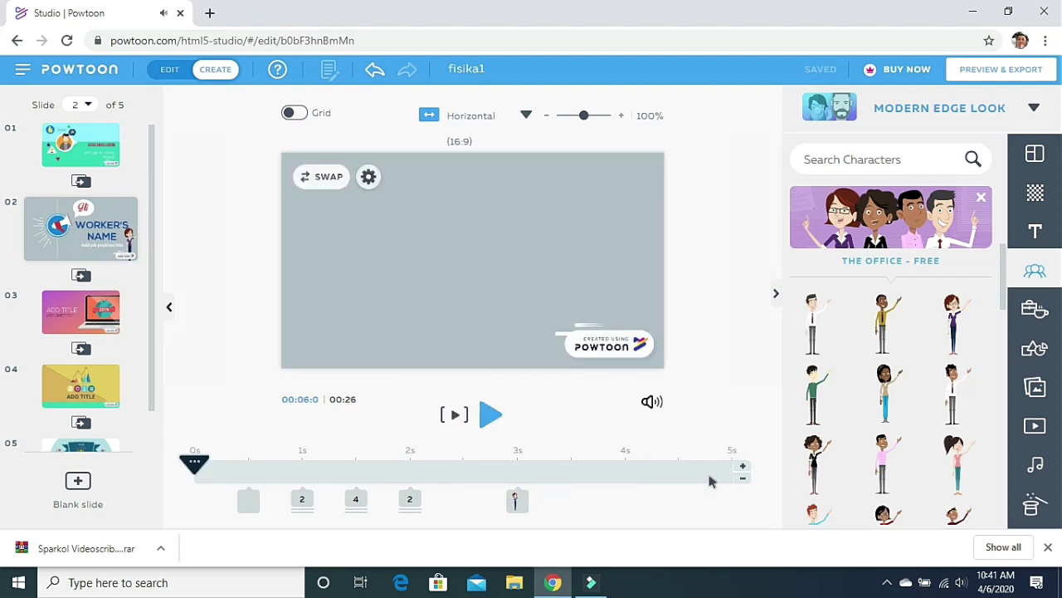
# - Check the start and end points of the woman's movement on slide 2 and change her pose to Idea
pyautogui.click(522, 510)
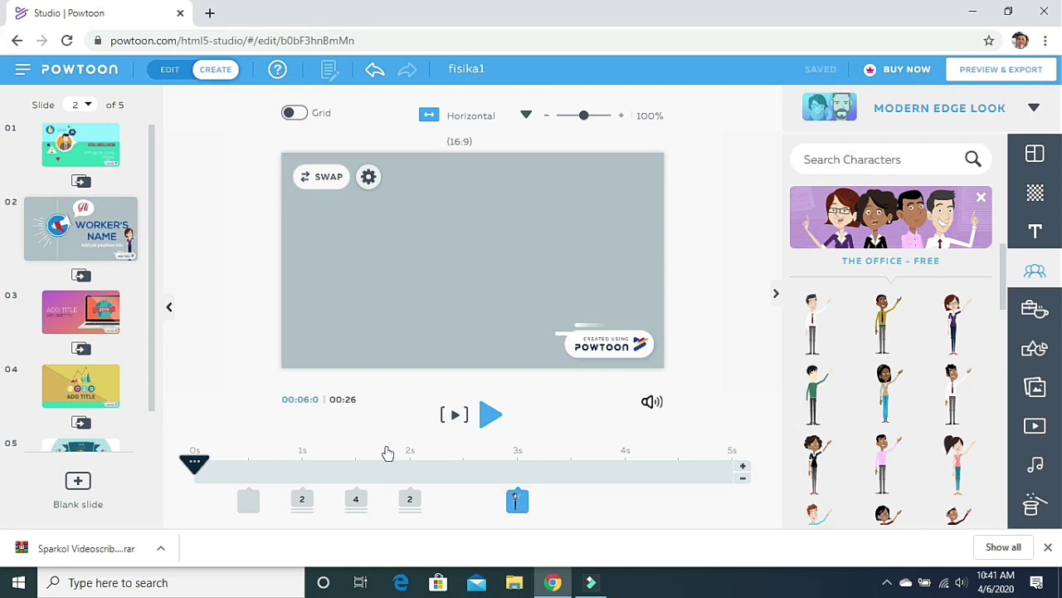
pyautogui.click(424, 274)
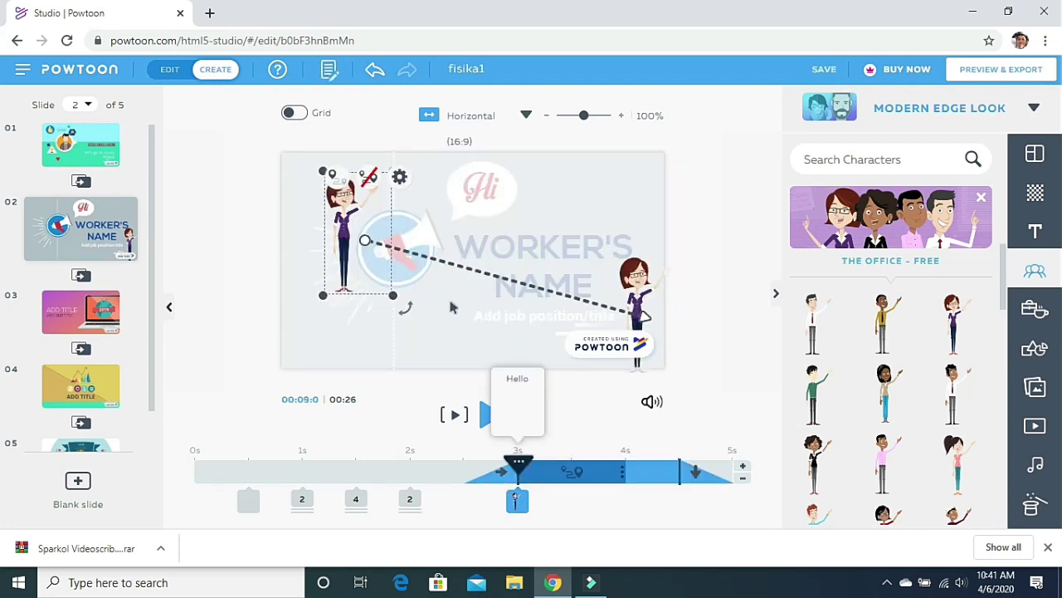
pyautogui.click(450, 284)
pyautogui.click(343, 222)
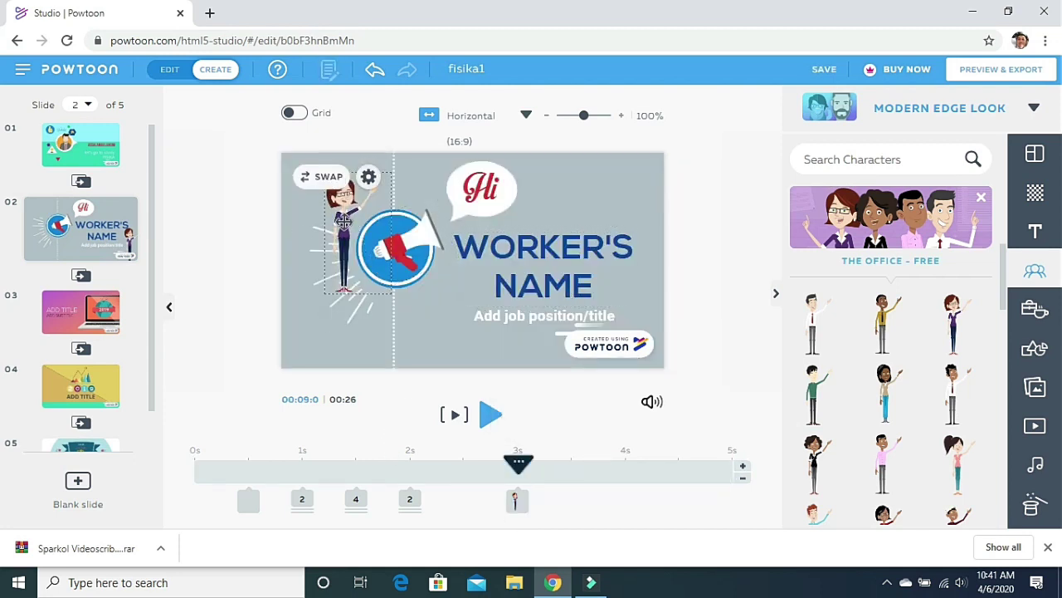
pyautogui.moveTo(343, 222); pyautogui.dragTo(637, 286)
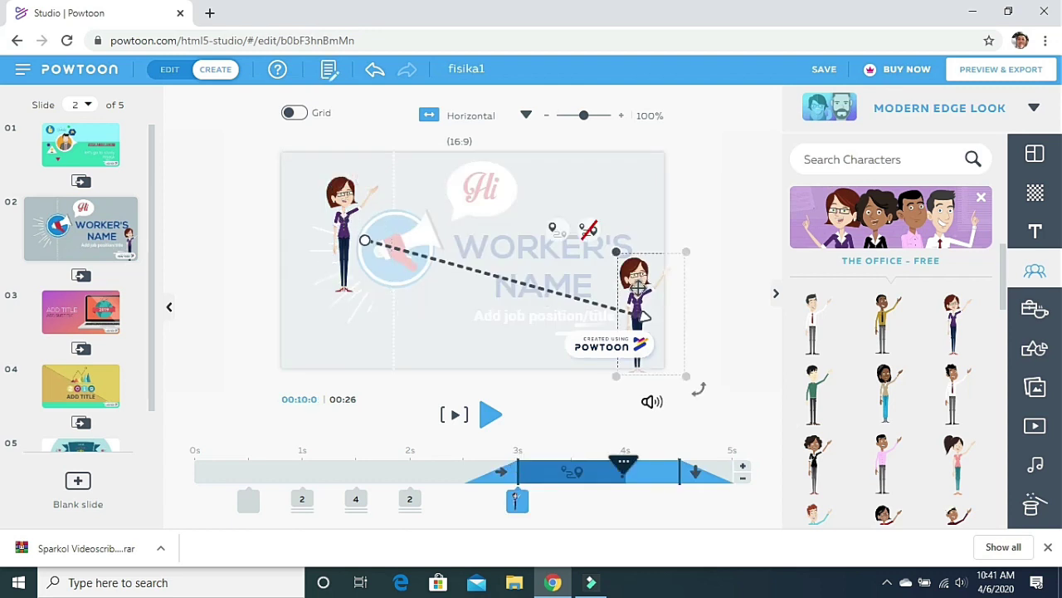
pyautogui.click(345, 214)
pyautogui.click(348, 214)
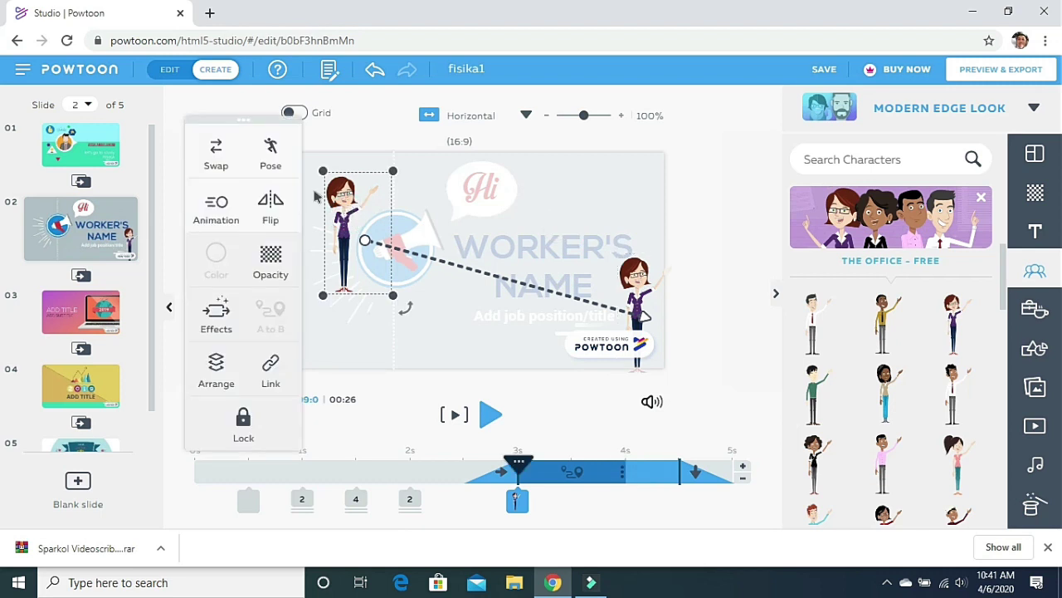
pyautogui.click(272, 153)
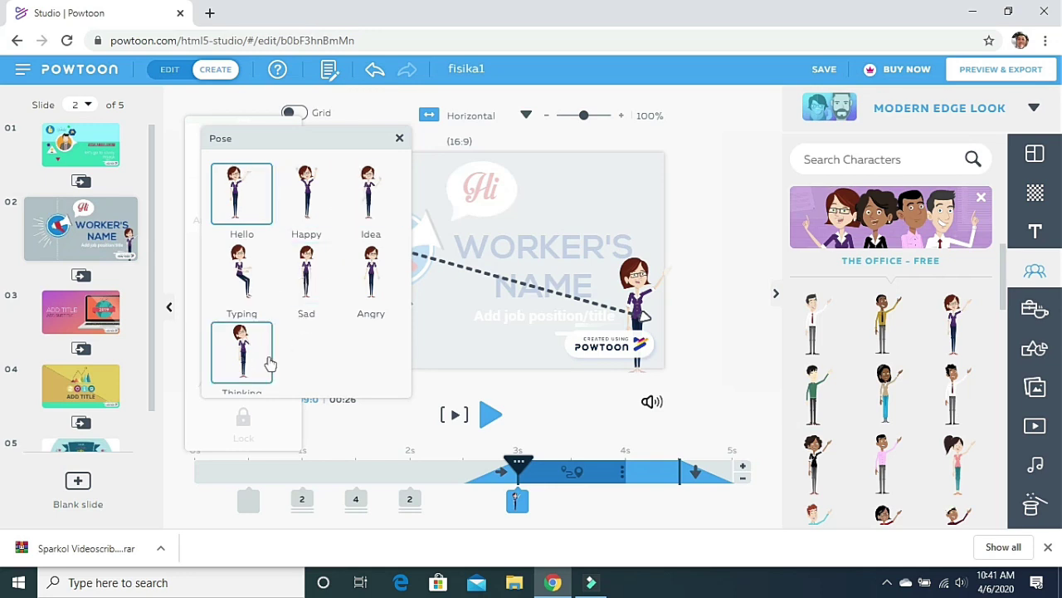
pyautogui.click(366, 207)
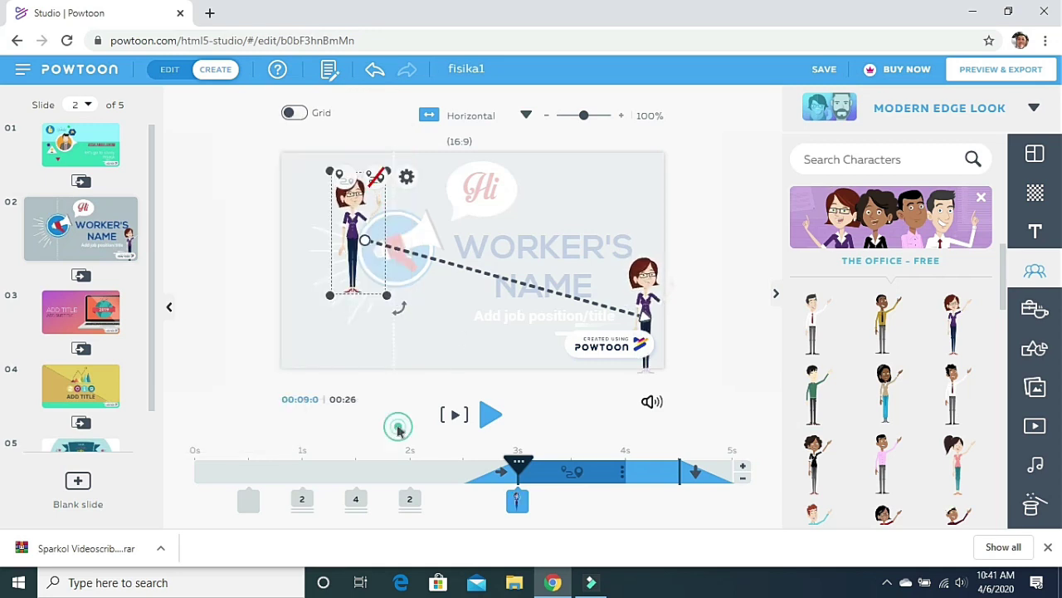
pyautogui.click(358, 224)
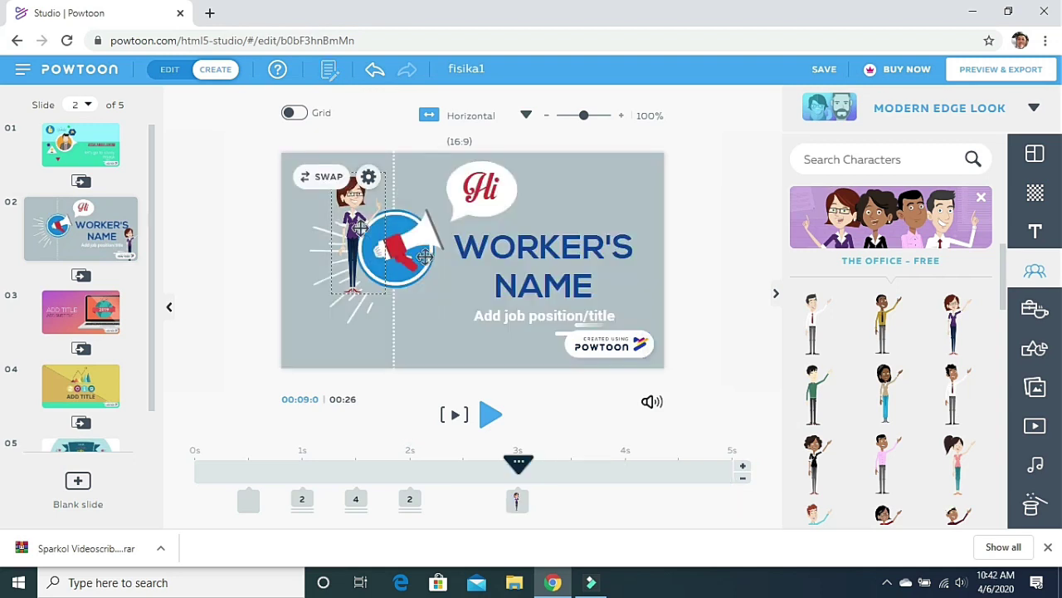
pyautogui.click(589, 249)
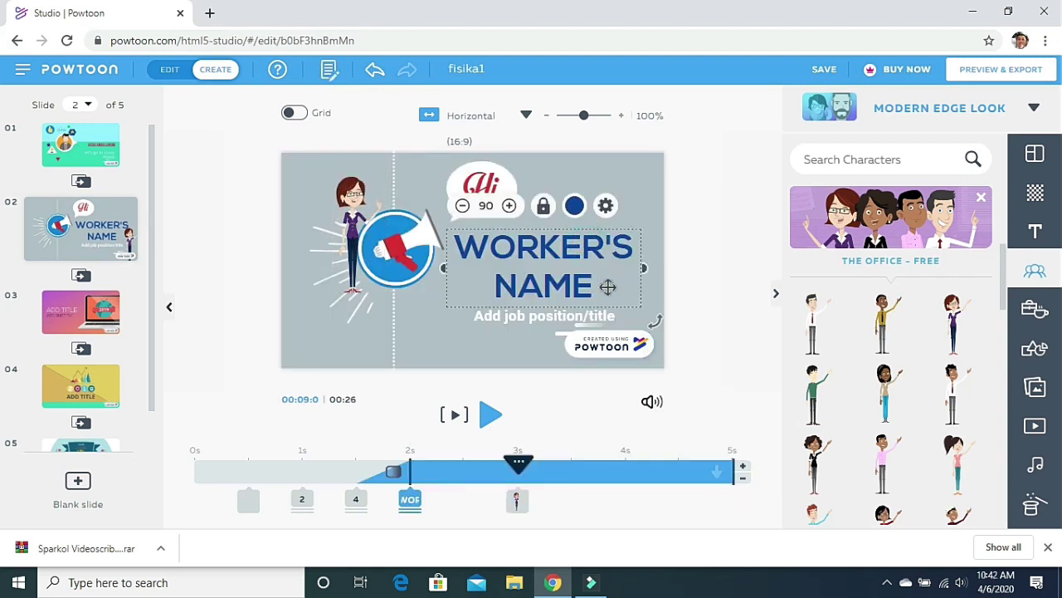
pyautogui.doubleClick(569, 251)
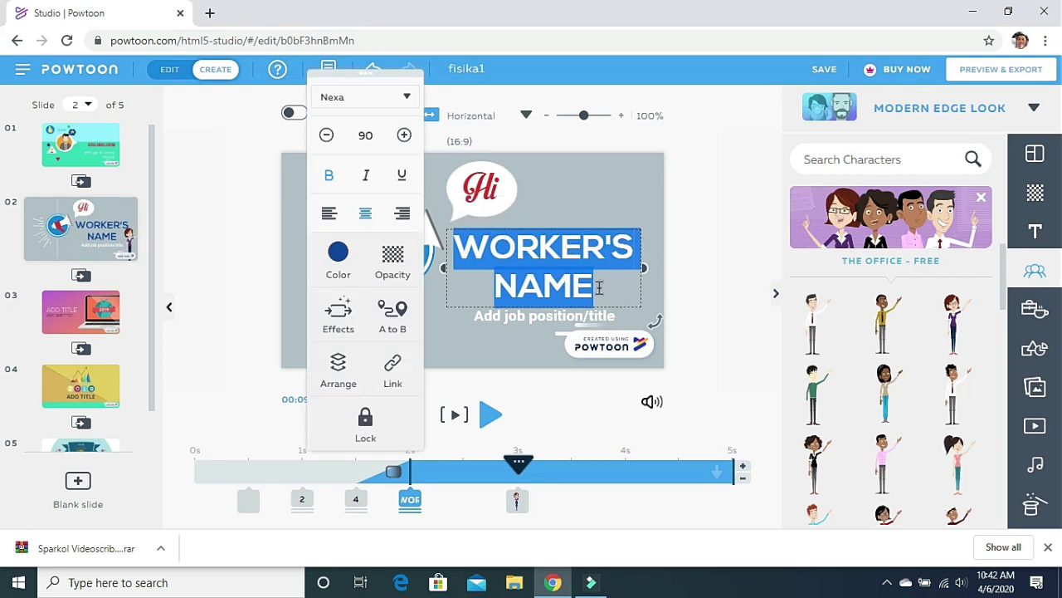
pyautogui.click(555, 391)
pyautogui.click(150, 357)
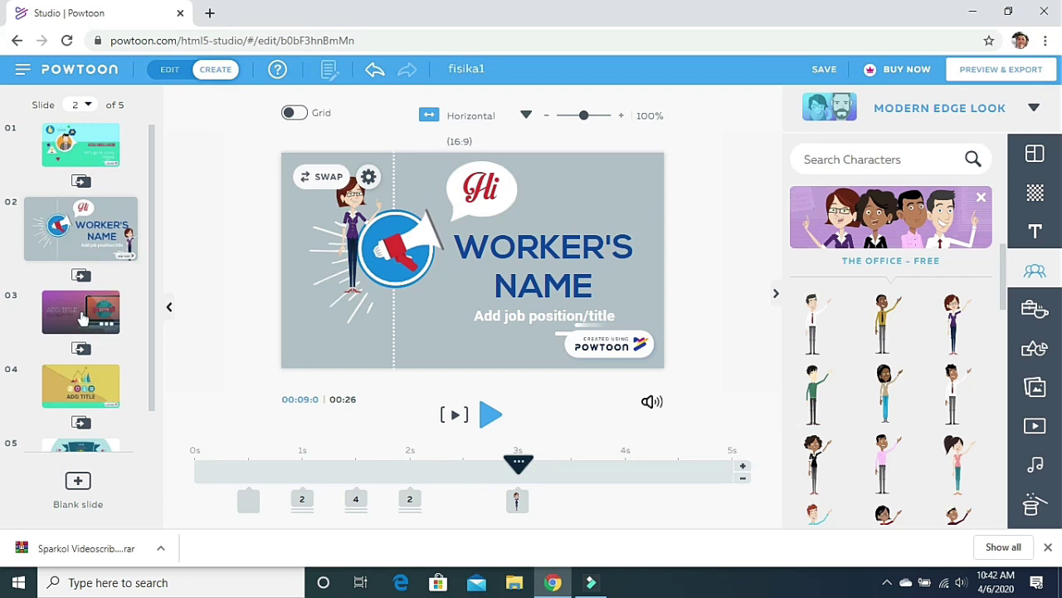
# - Open slide 3 and bring up the voiceover recorder, placing it clear of the laptop graphic
pyautogui.click(83, 318)
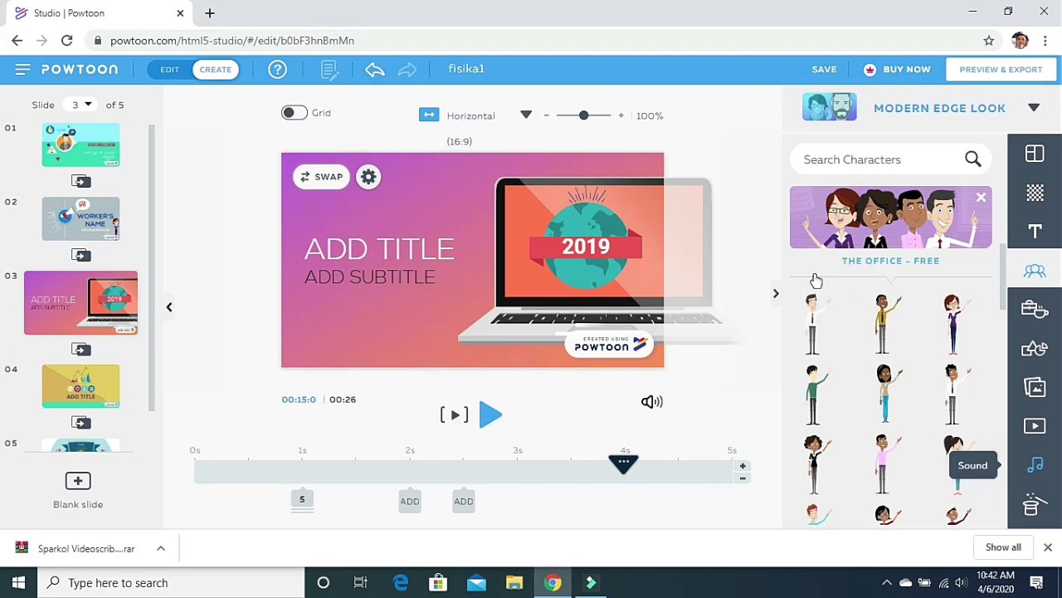
pyautogui.click(1035, 465)
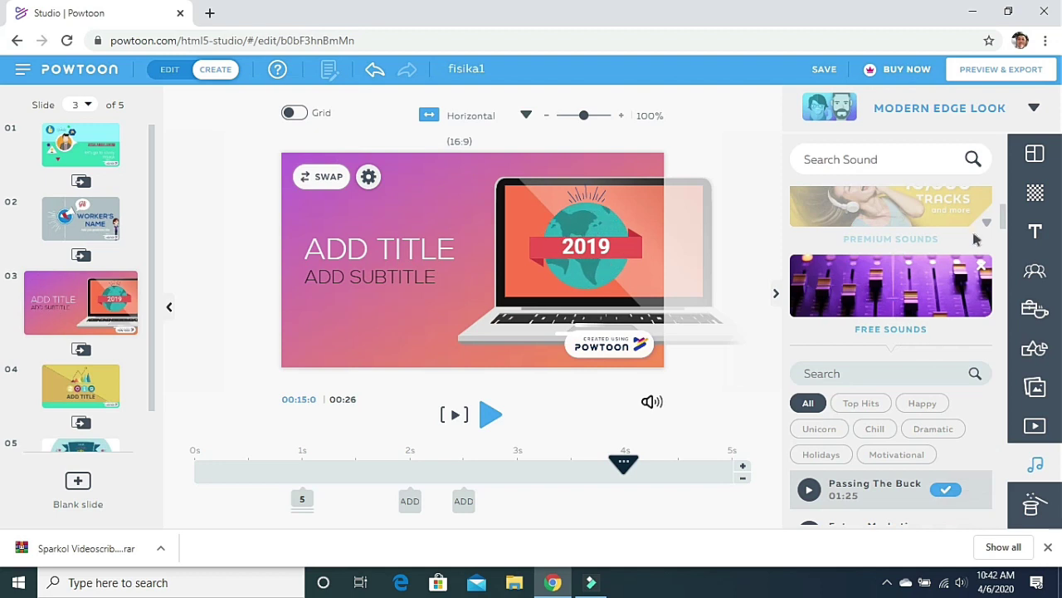
pyautogui.moveTo(1004, 210); pyautogui.dragTo(999, 162)
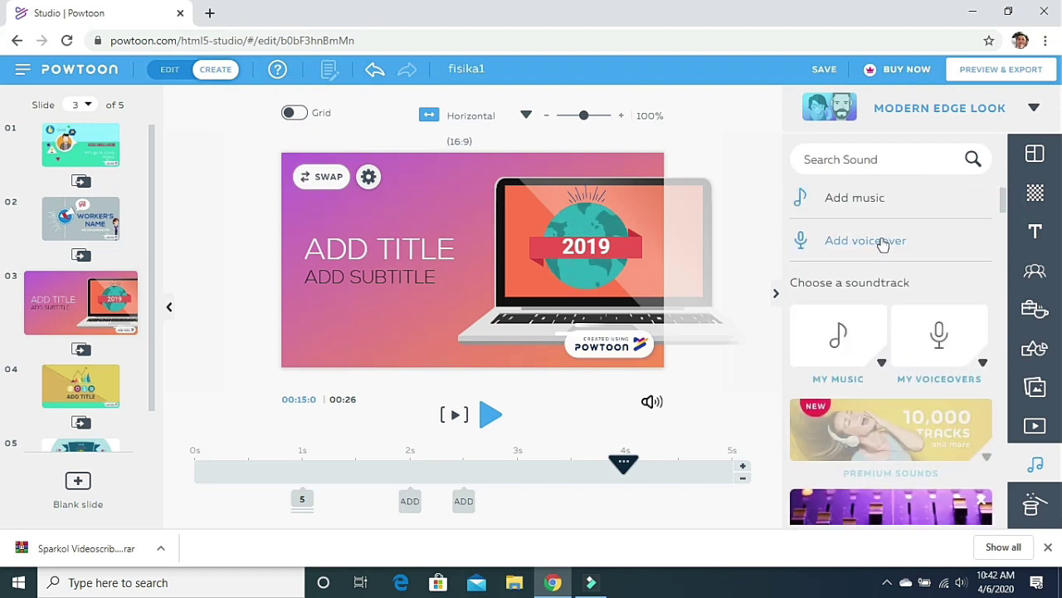
pyautogui.click(885, 249)
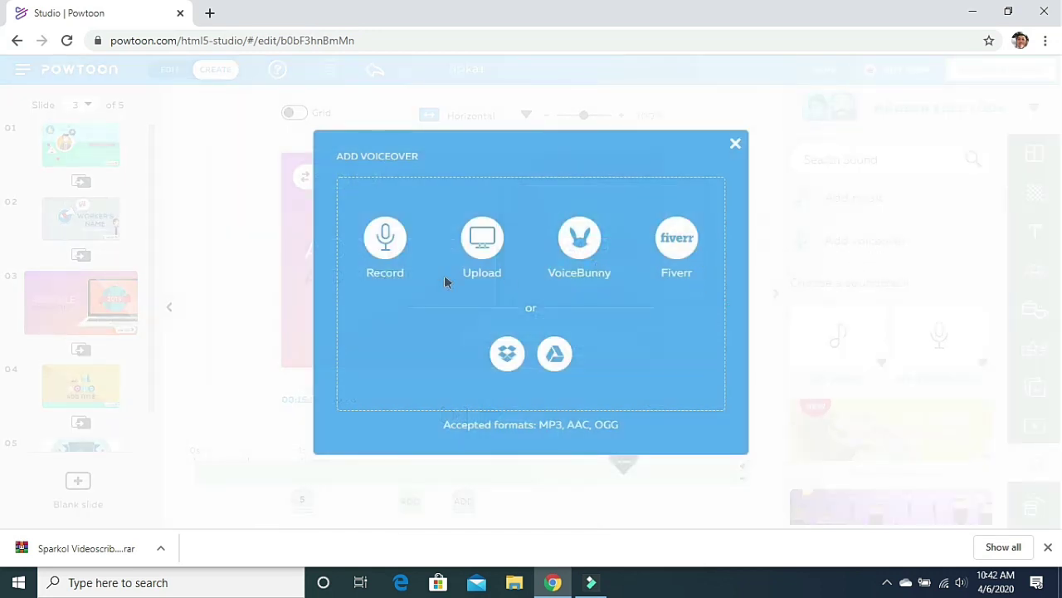
pyautogui.click(384, 247)
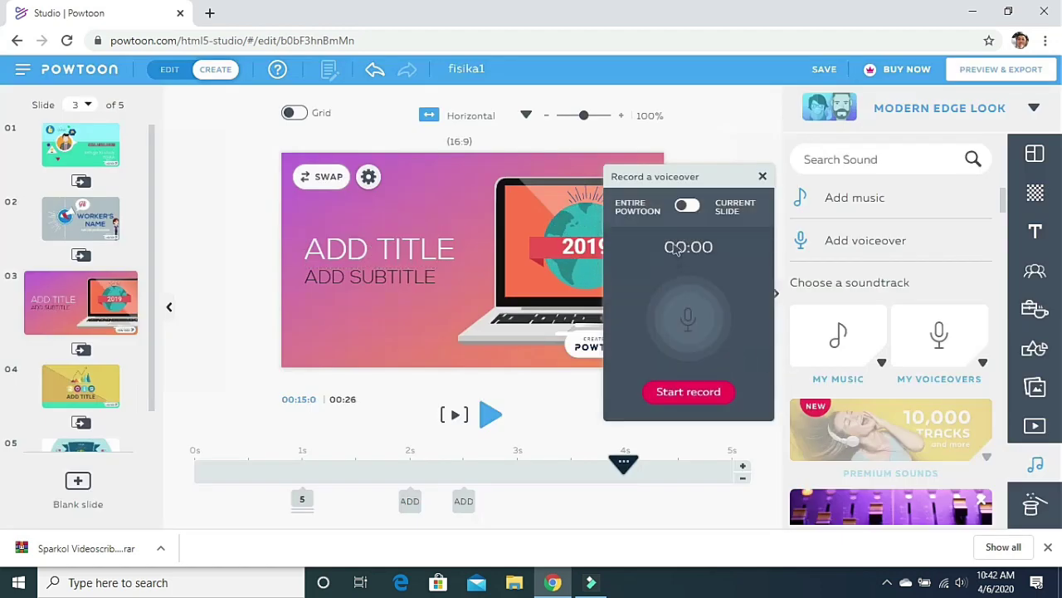
pyautogui.moveTo(711, 176); pyautogui.dragTo(750, 273)
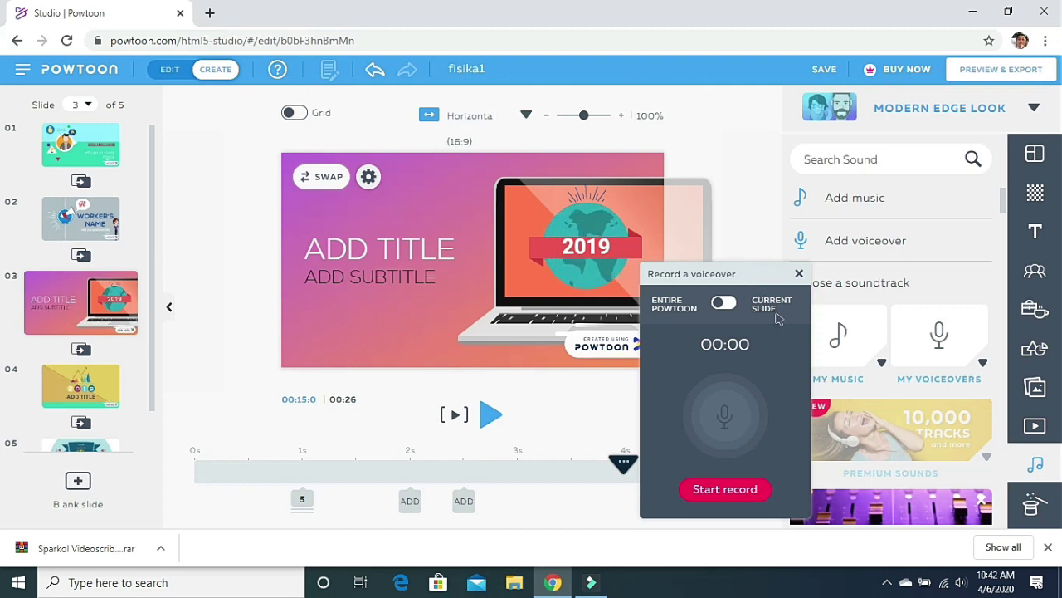
# - Record a voiceover of about 11 seconds for the entire Powtoon, allowing the site to use the microphone
pyautogui.click(726, 490)
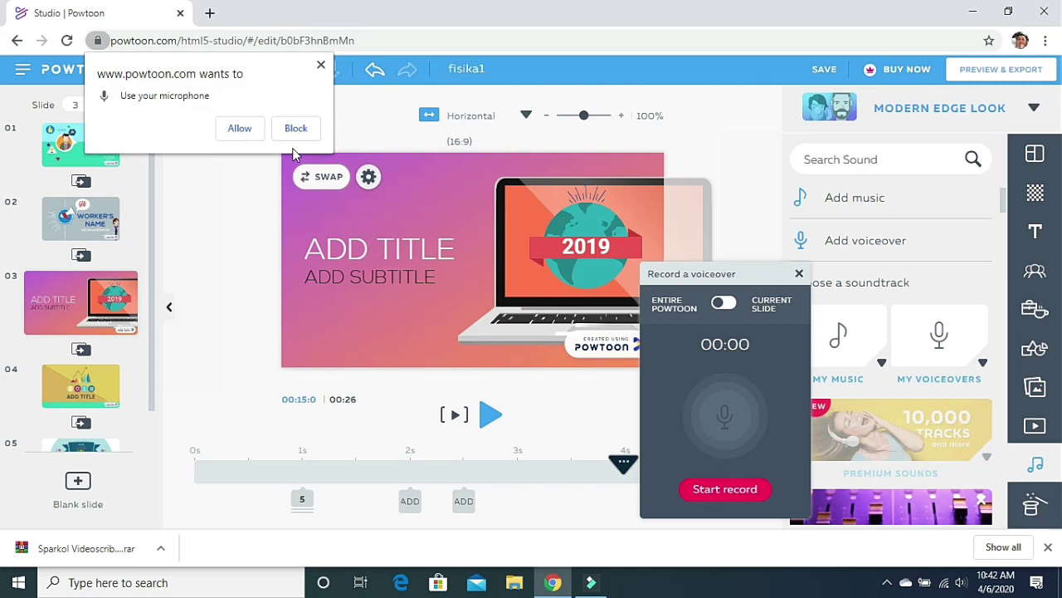
pyautogui.click(240, 130)
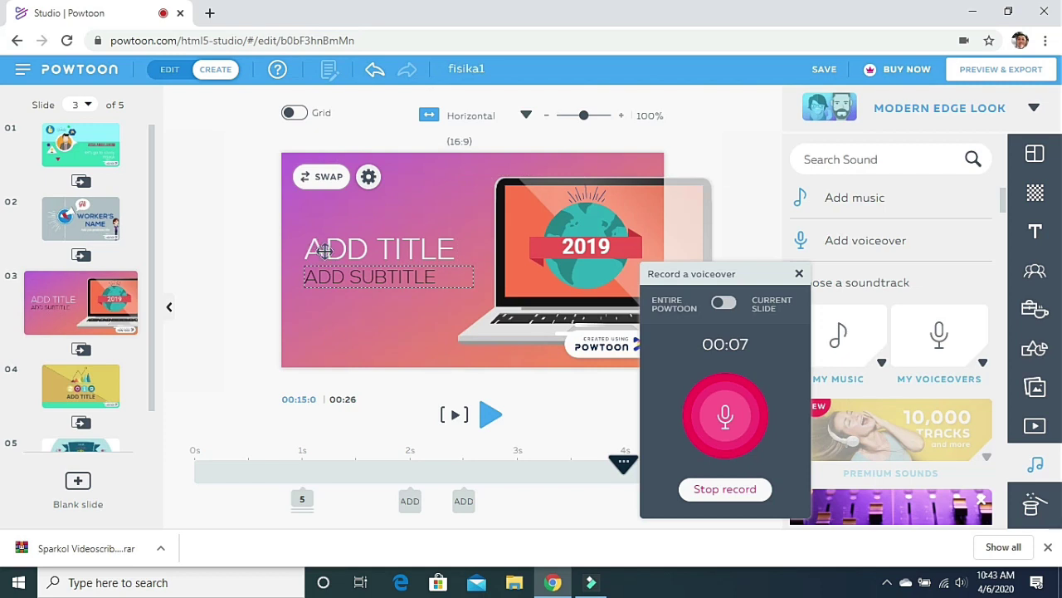
pyautogui.click(747, 491)
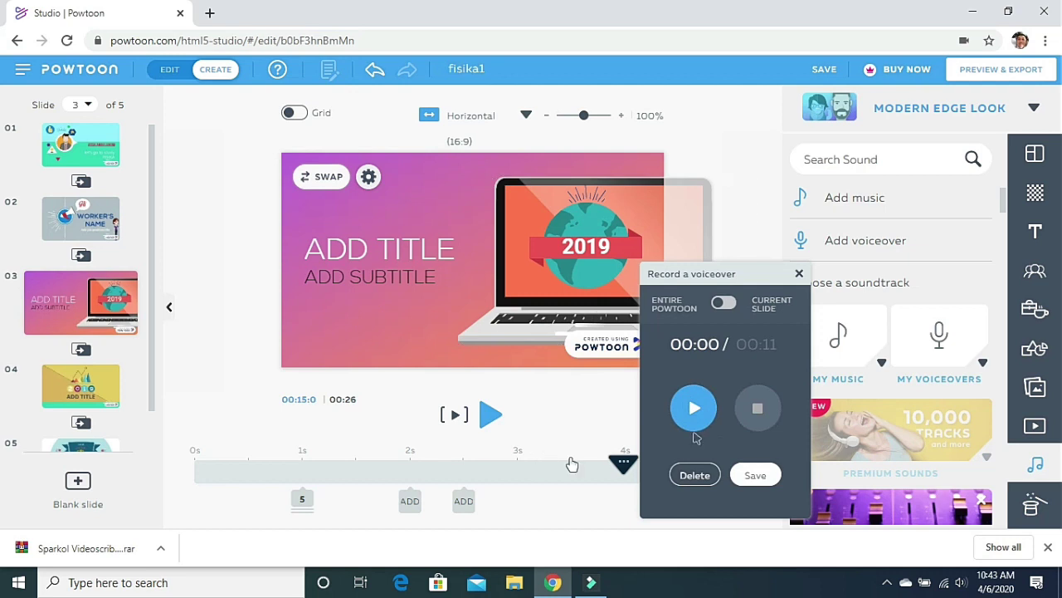
# - Play back the recorded voiceover and save it under the name tesss
pyautogui.click(701, 413)
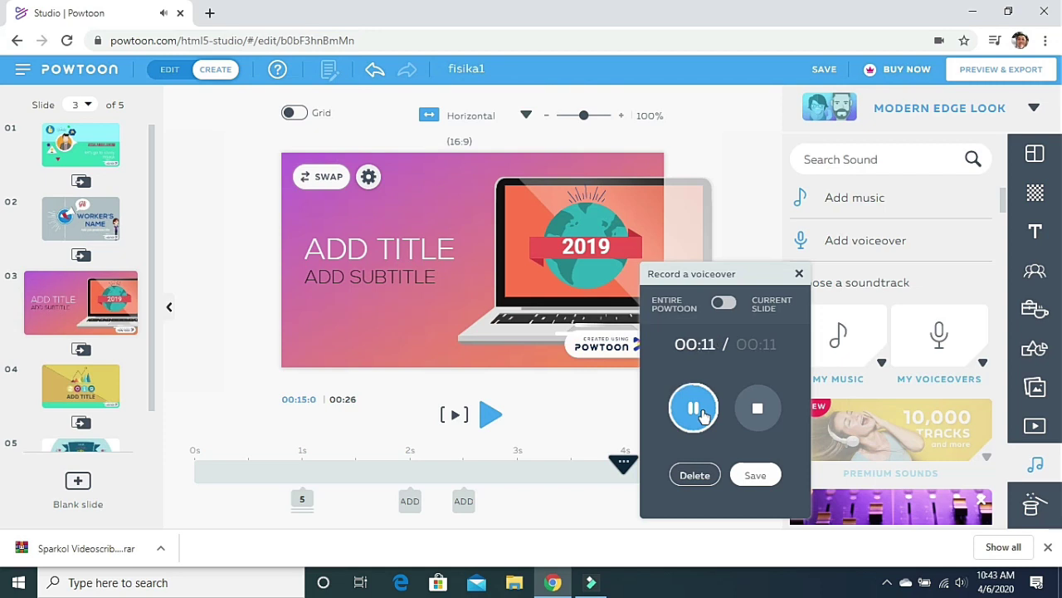
pyautogui.click(702, 413)
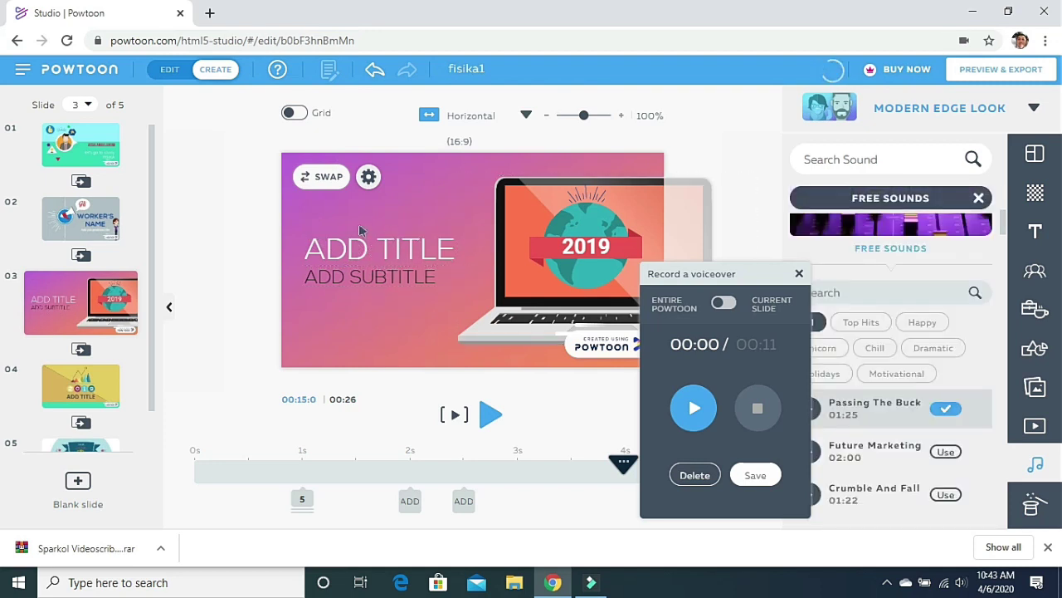
pyautogui.click(755, 478)
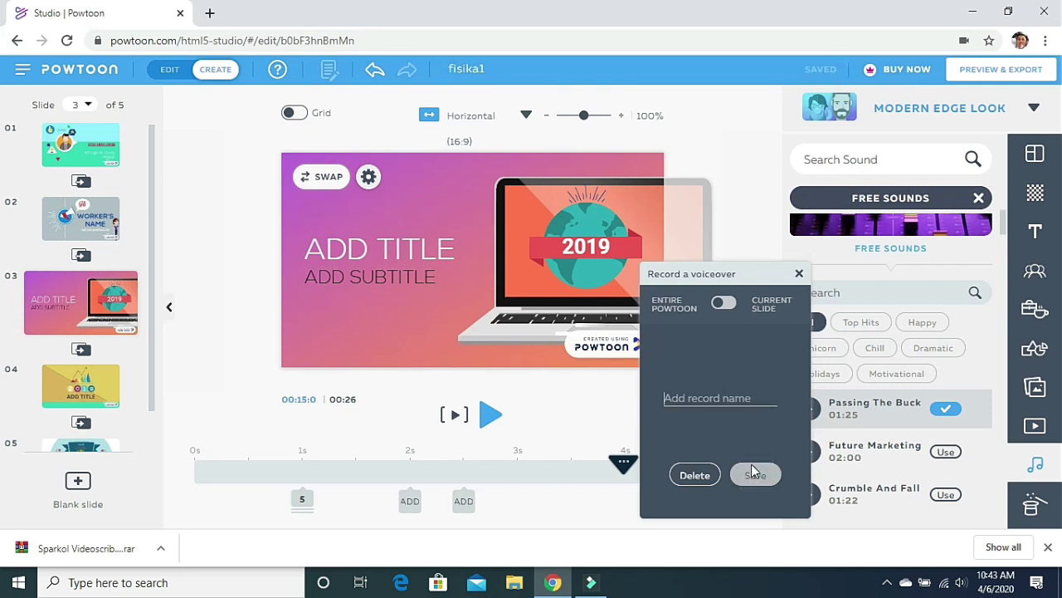
pyautogui.write('tesss')
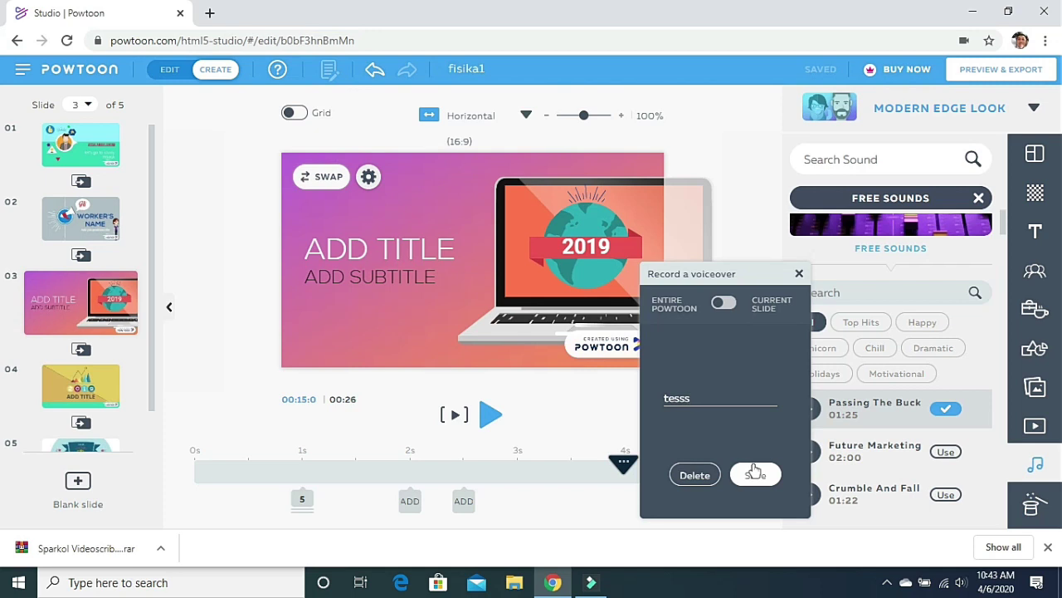
pyautogui.click(755, 476)
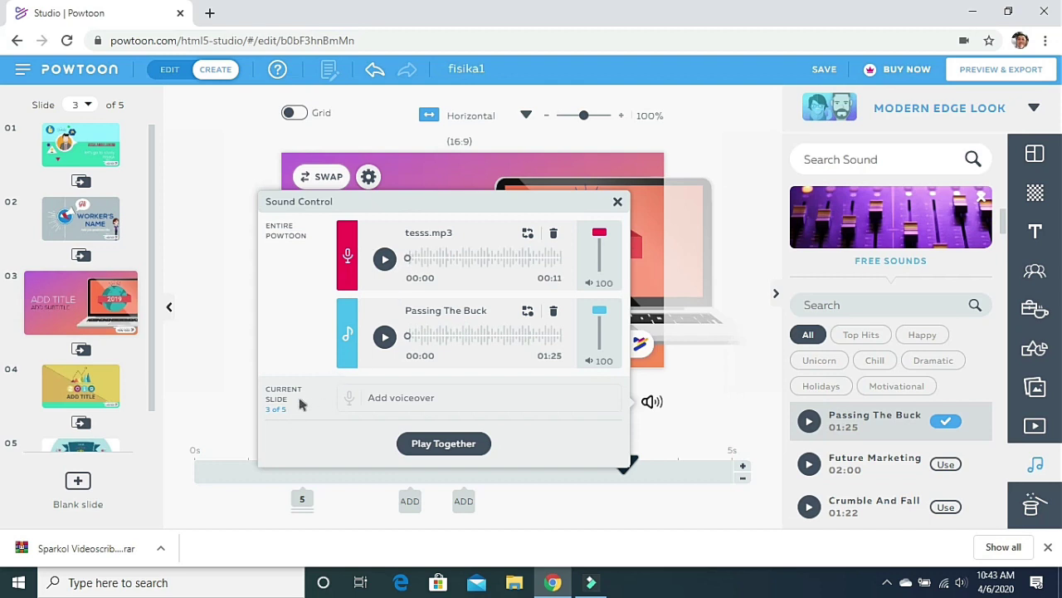
# - Play the tesss voiceover together with Passing The Buck and view the options for adding a voiceover to the current slide
pyautogui.click(274, 411)
pyautogui.click(448, 444)
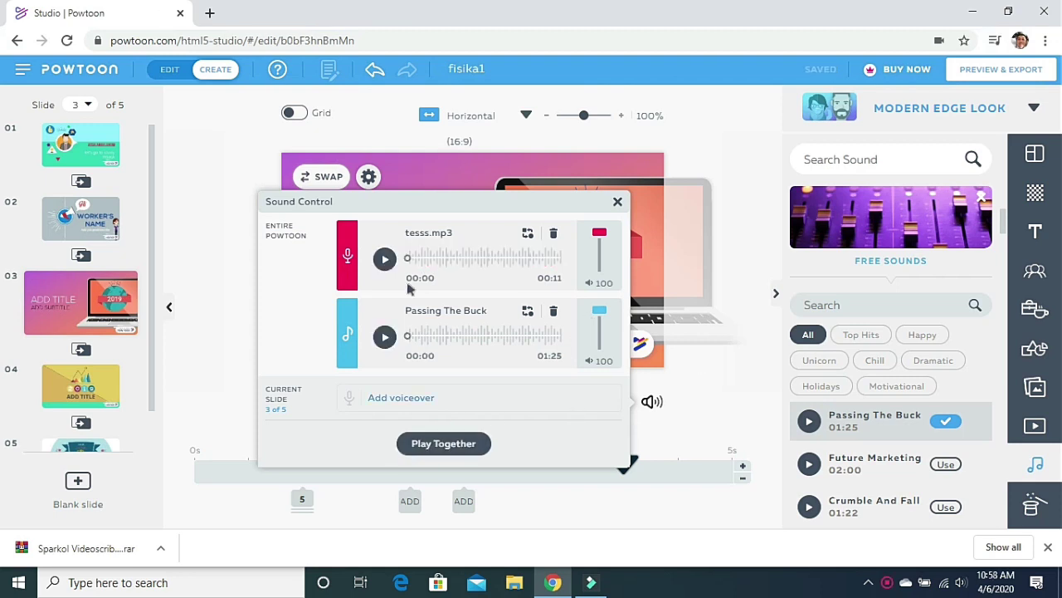
pyautogui.click(460, 258)
pyautogui.moveTo(459, 257); pyautogui.dragTo(398, 422)
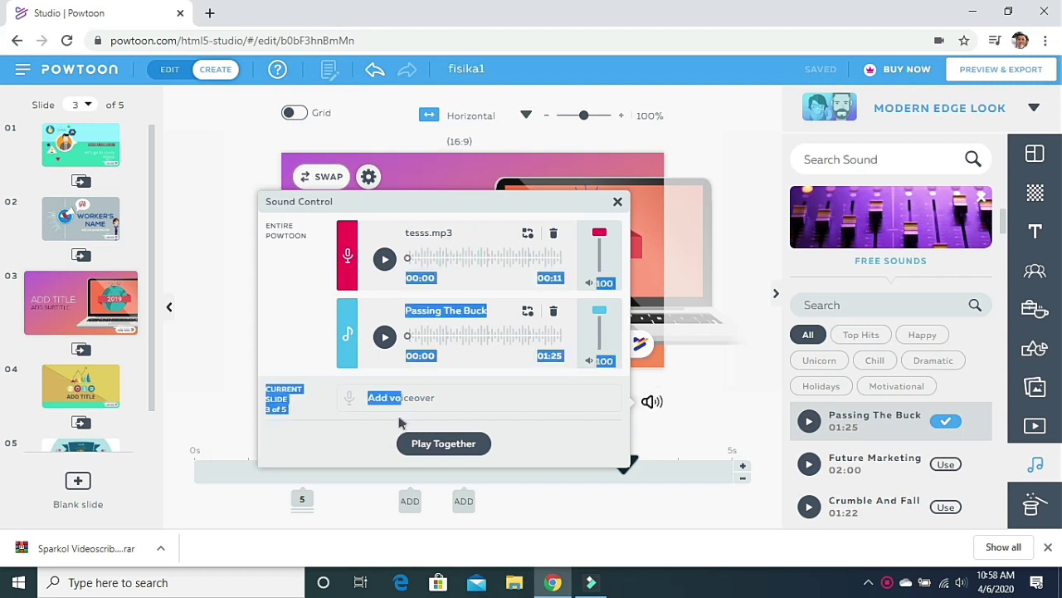
pyautogui.click(437, 399)
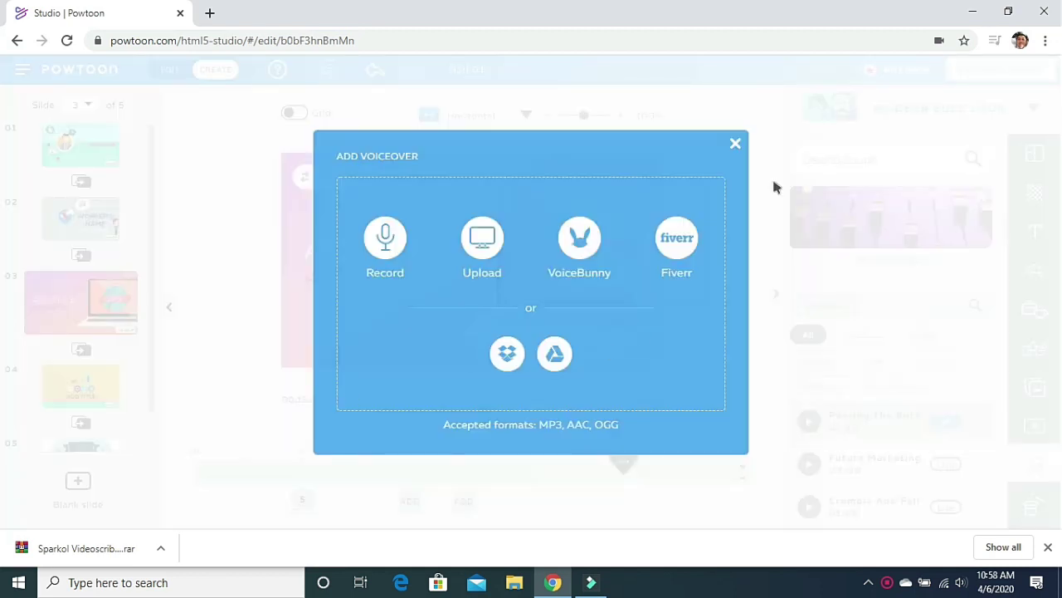
pyautogui.click(736, 144)
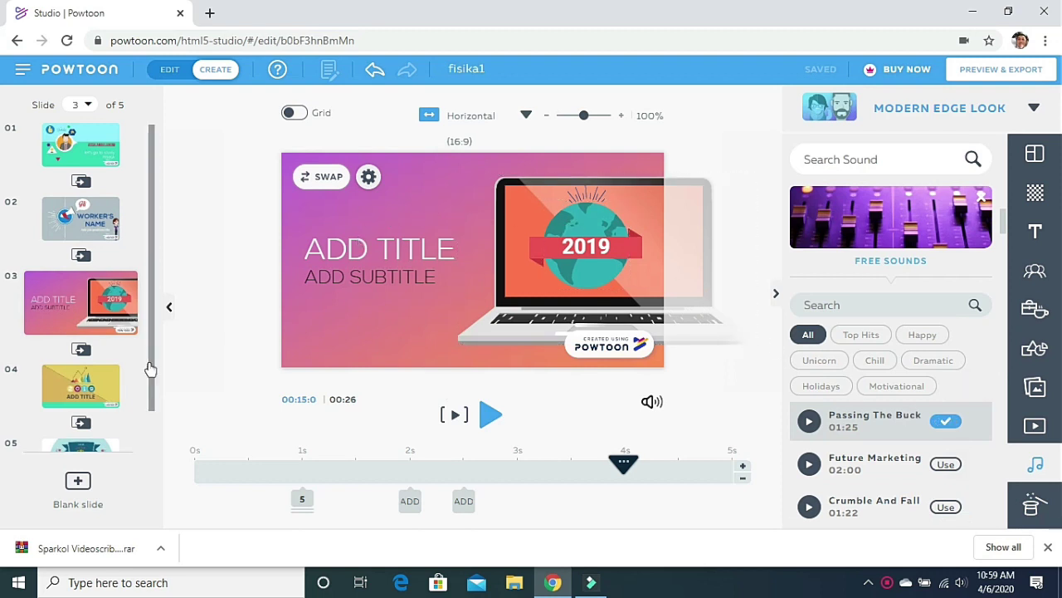
# - Open slide 5 and start uploading an image from the computer
pyautogui.scroll(-1, 145, 363)
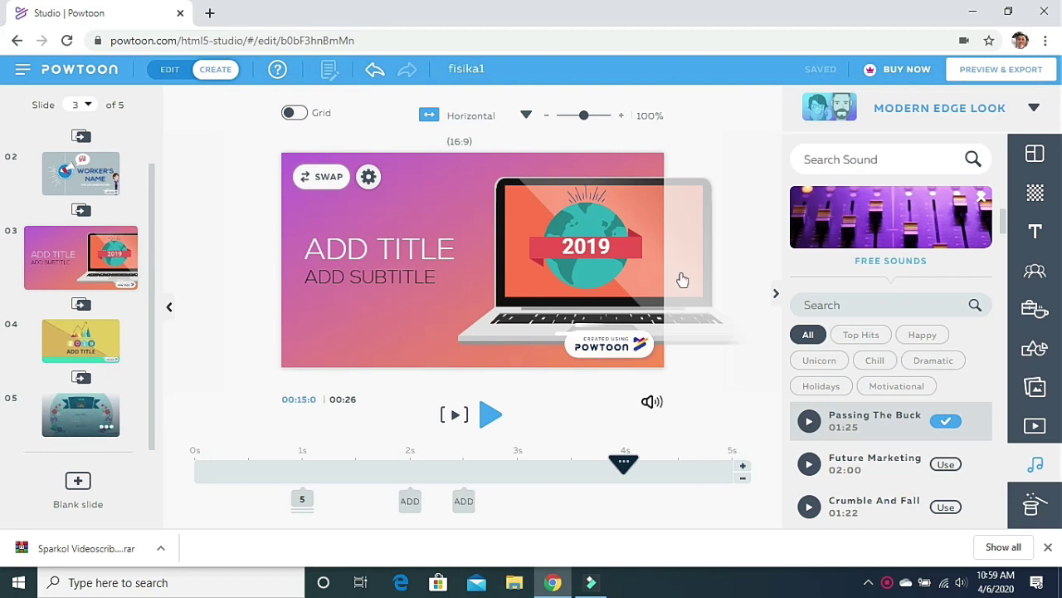
pyautogui.click(86, 425)
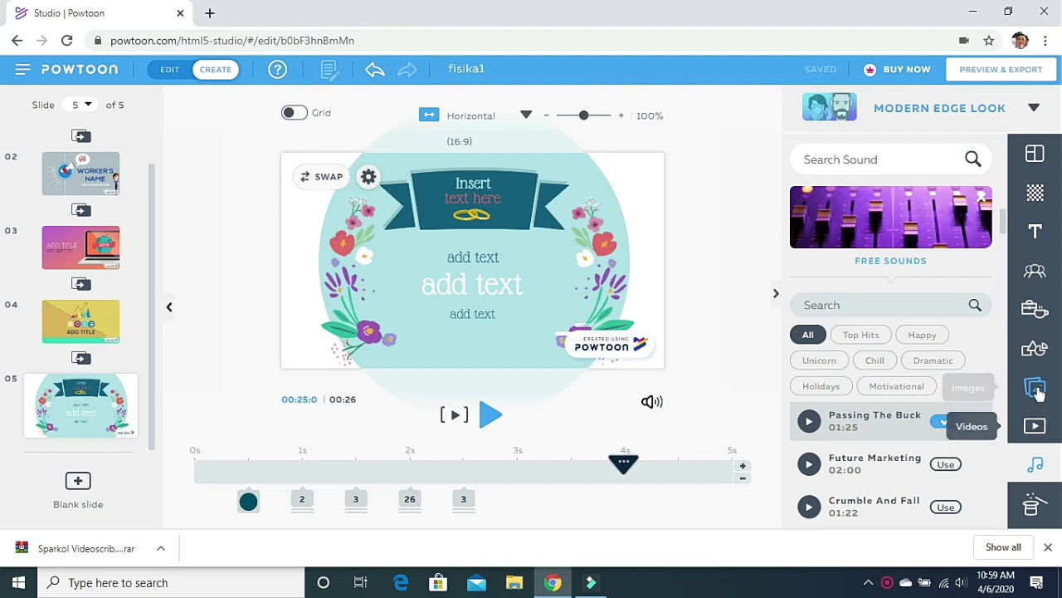
pyautogui.click(1037, 390)
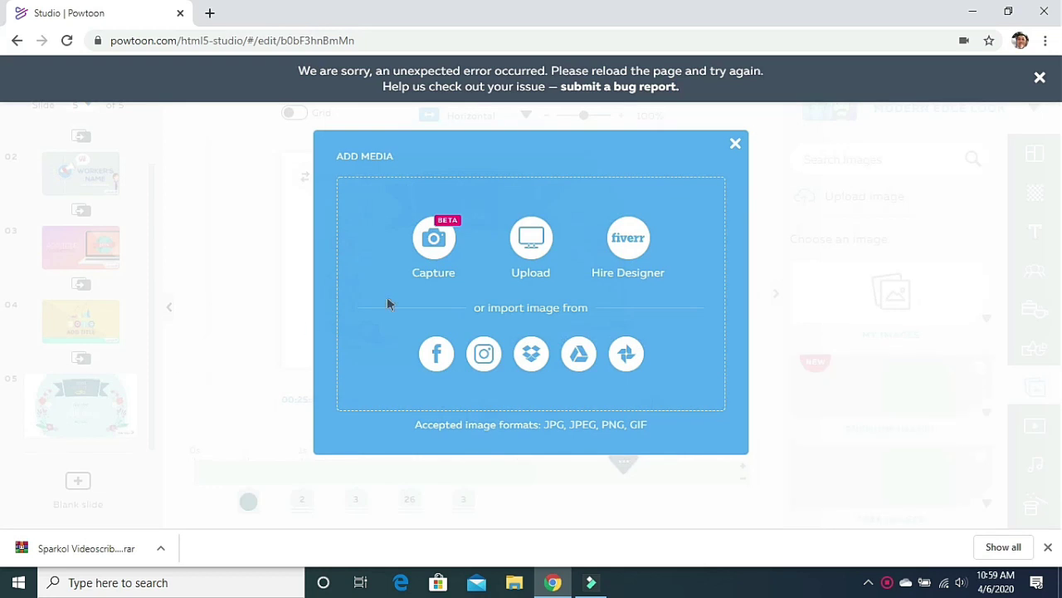
pyautogui.click(533, 248)
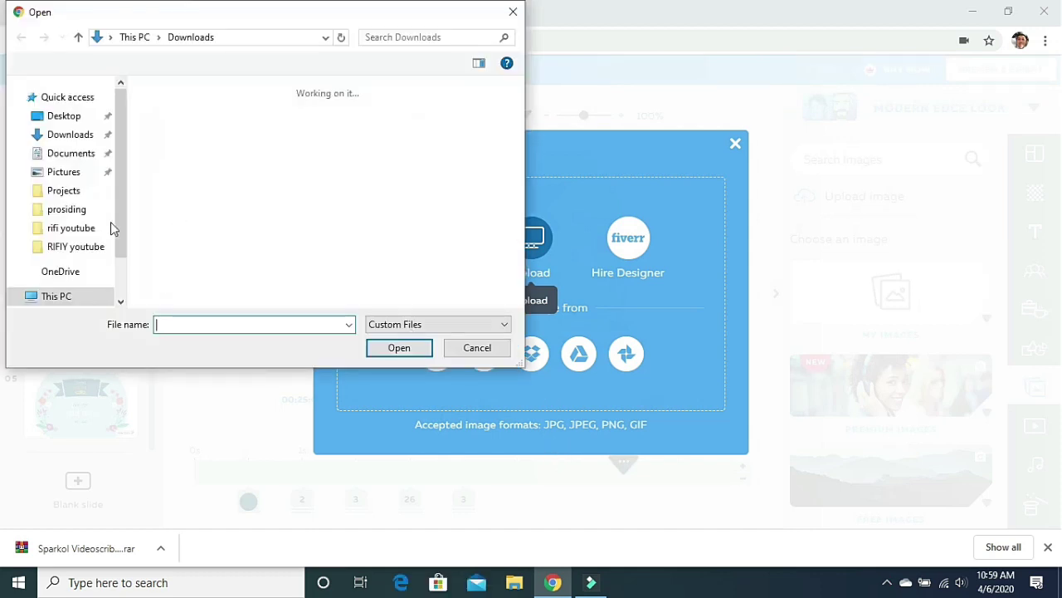
# - Look for a suitable image on Local Disk (F:) and in the RIFIY youtube folder on New Volume (D:)
pyautogui.scroll(-1, 114, 241)
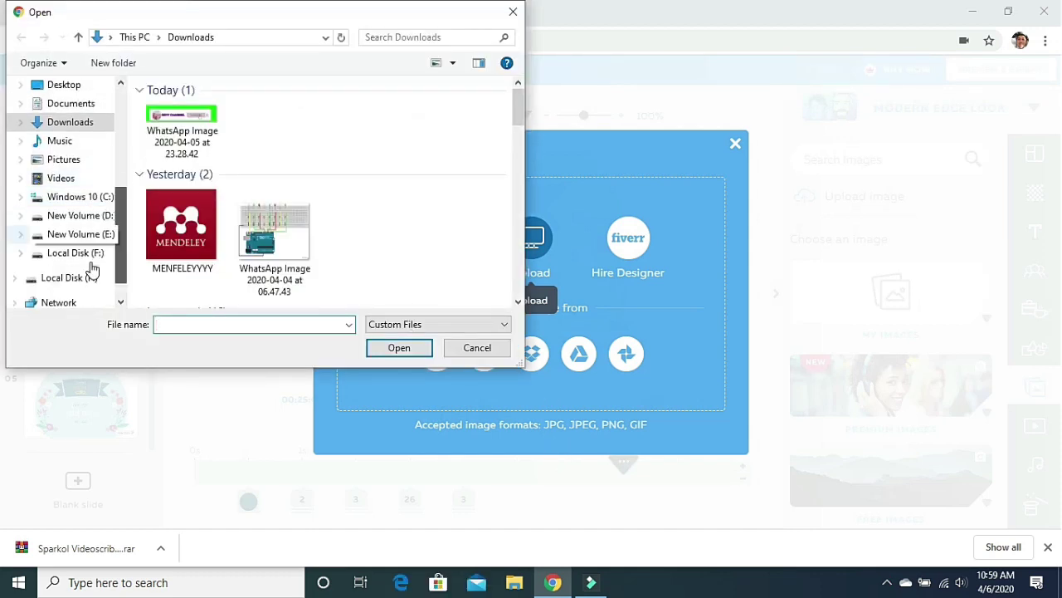
pyautogui.click(75, 251)
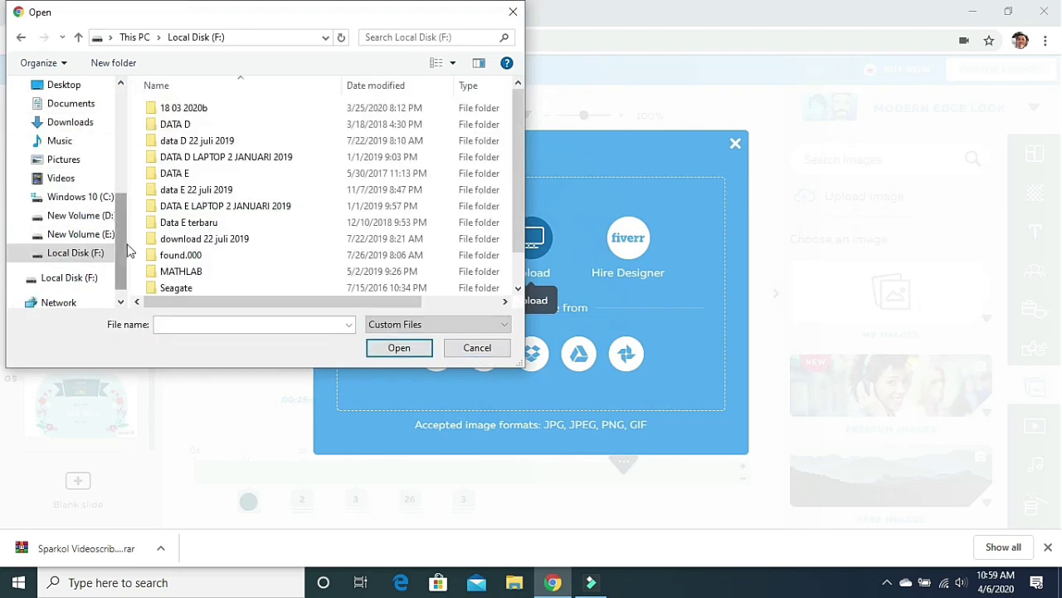
pyautogui.click(90, 219)
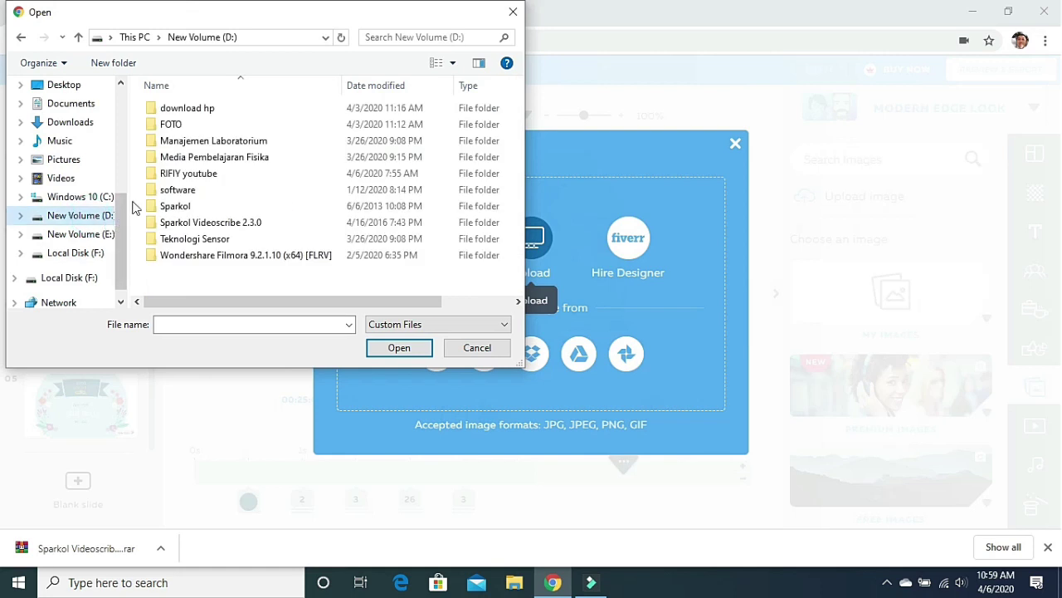
pyautogui.click(196, 174)
pyautogui.doubleClick(196, 174)
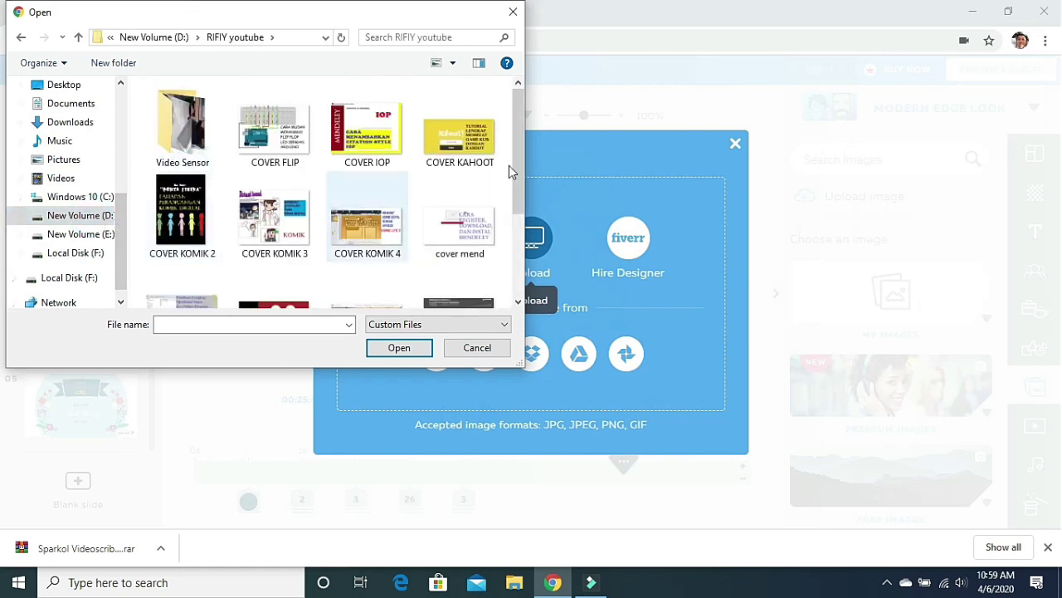
pyautogui.scroll(-2, 514, 232)
pyautogui.scroll(-2, 514, 246)
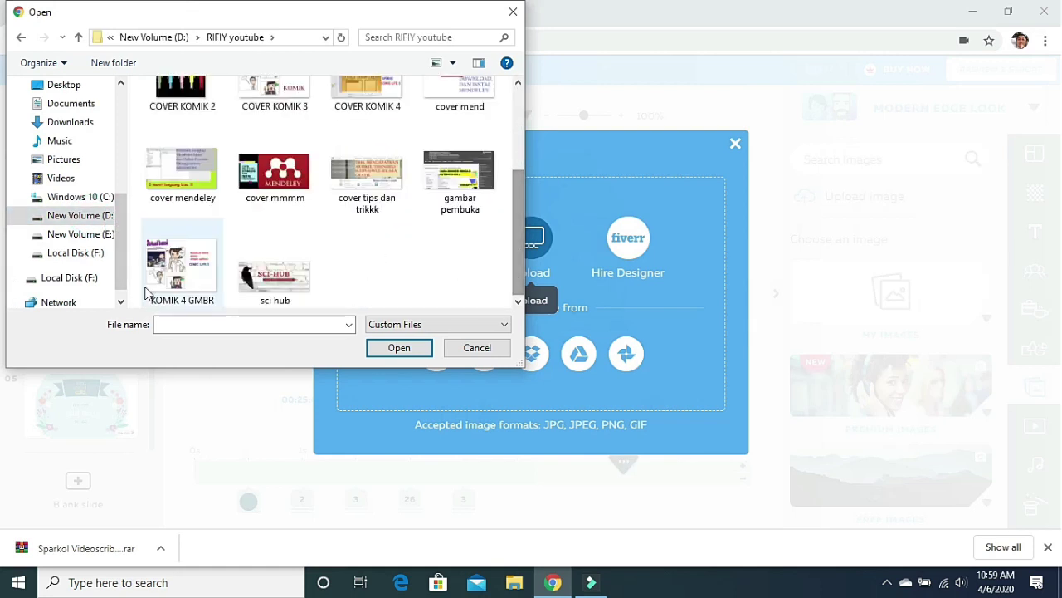
# - Upload the LOGO RIFIY image from the rifi youtube folder inside 18 03 2020b on New Volume (E:)
pyautogui.click(83, 234)
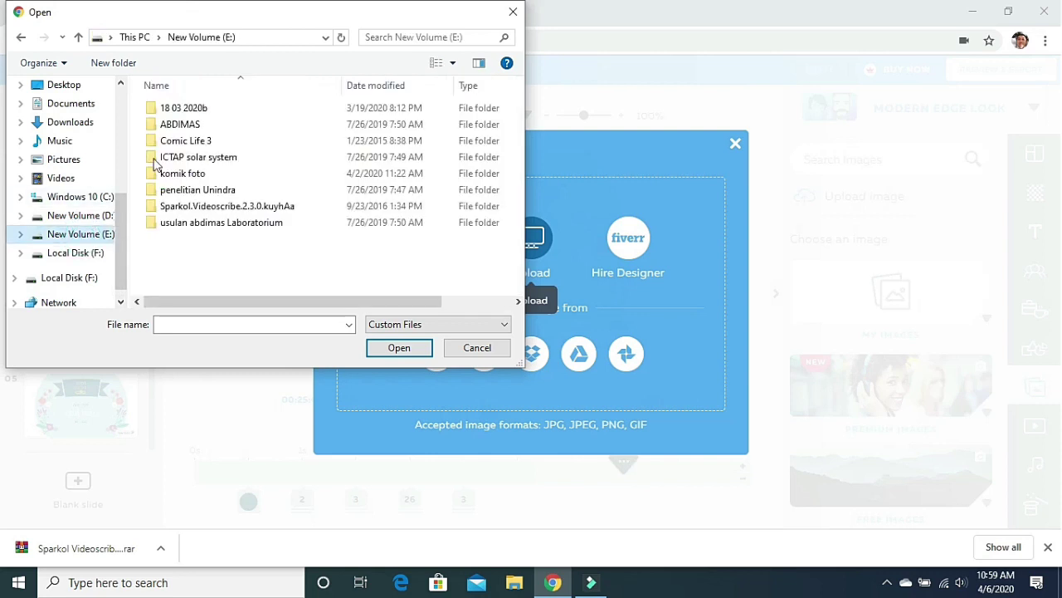
pyautogui.doubleClick(196, 109)
pyautogui.doubleClick(194, 273)
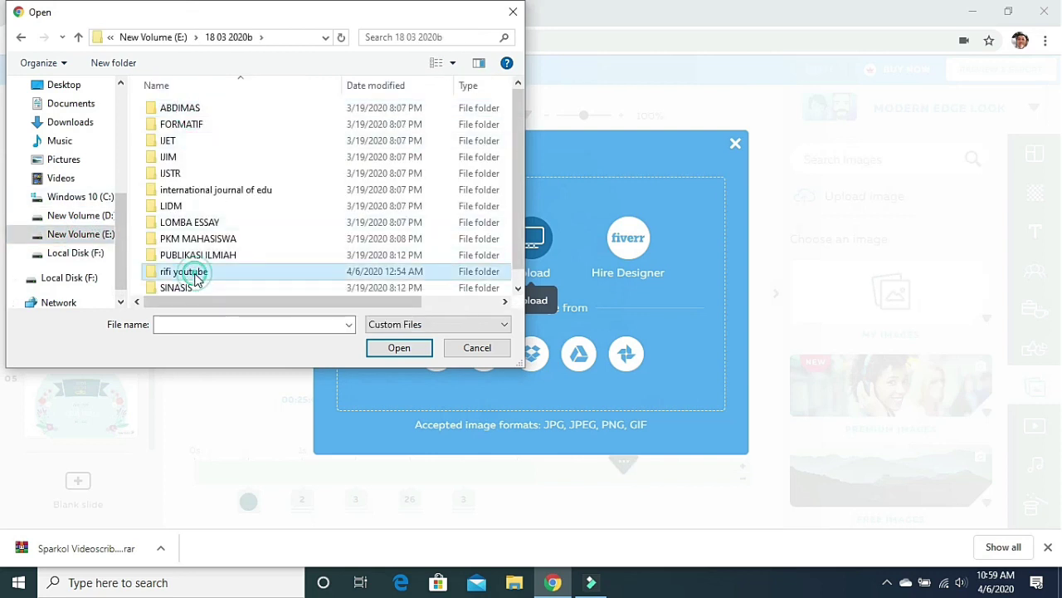
pyautogui.click(178, 253)
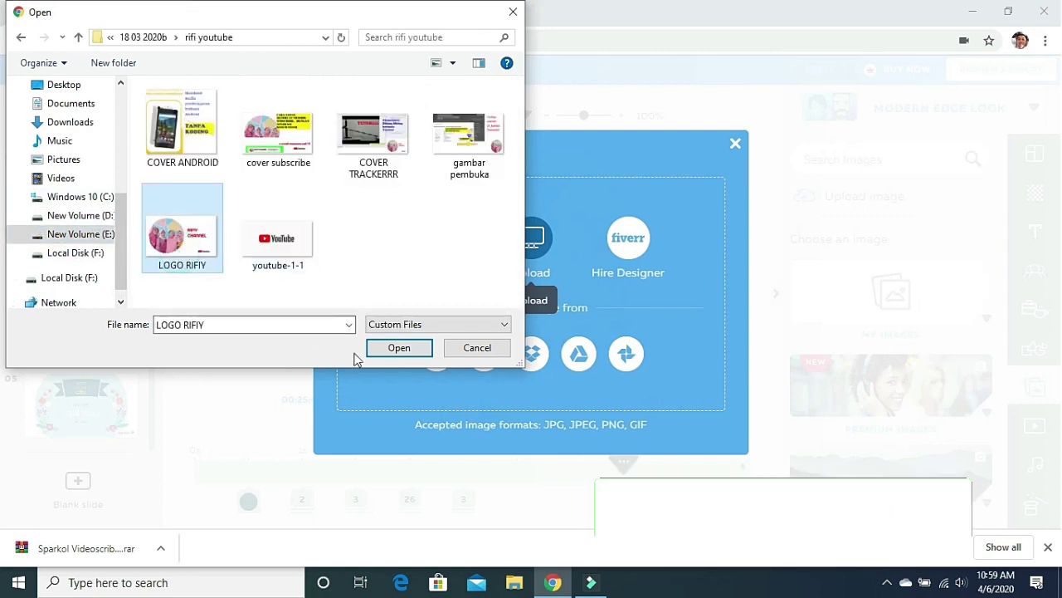
pyautogui.click(387, 348)
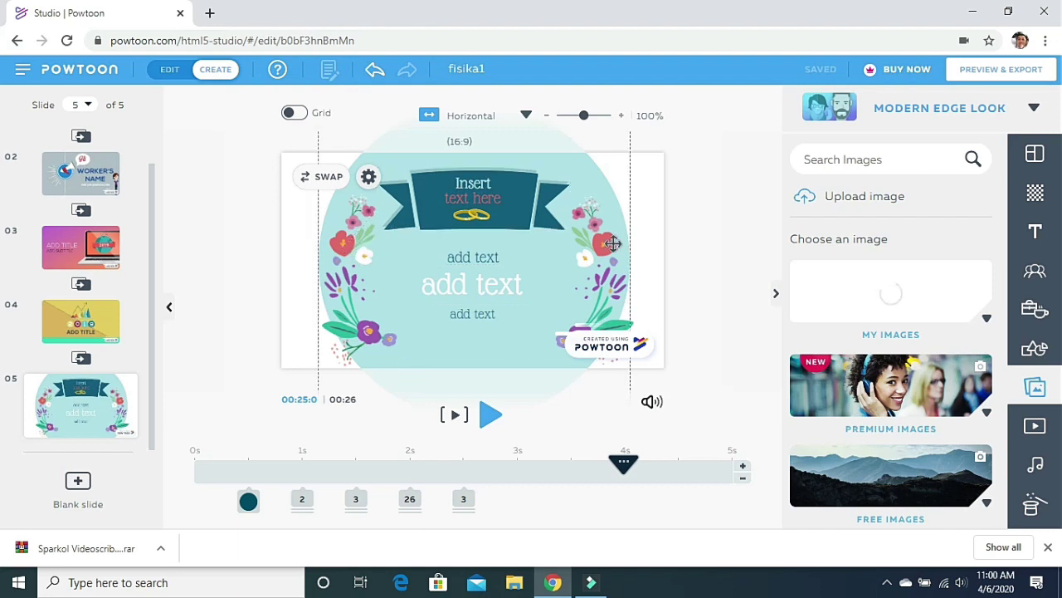
# - Insert the uploaded logo on slide 5, shrink it to about a quarter of the slide's width and place it near the slide's centre
pyautogui.click(588, 219)
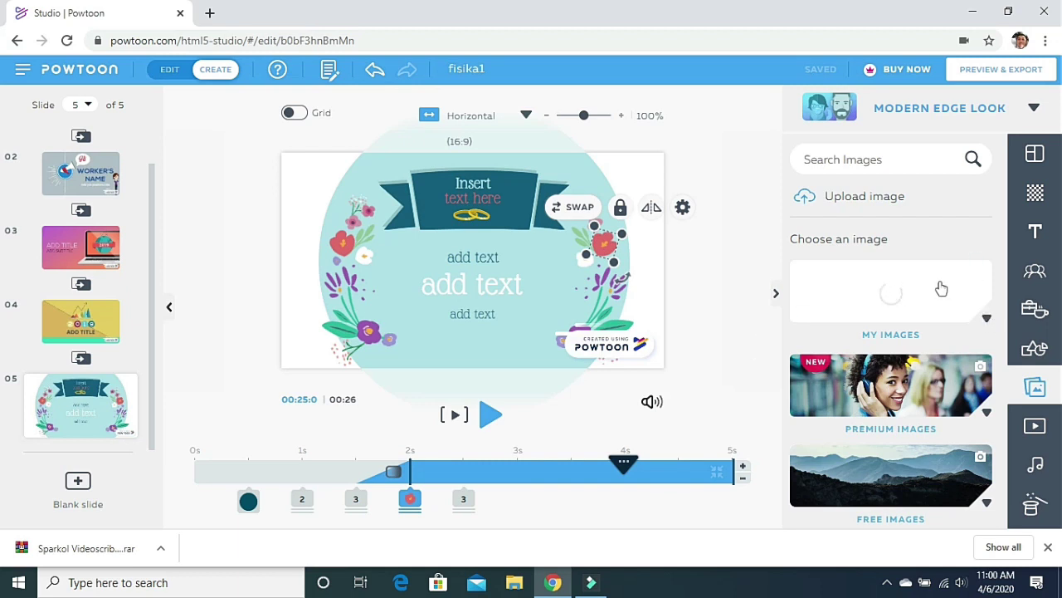
pyautogui.click(477, 313)
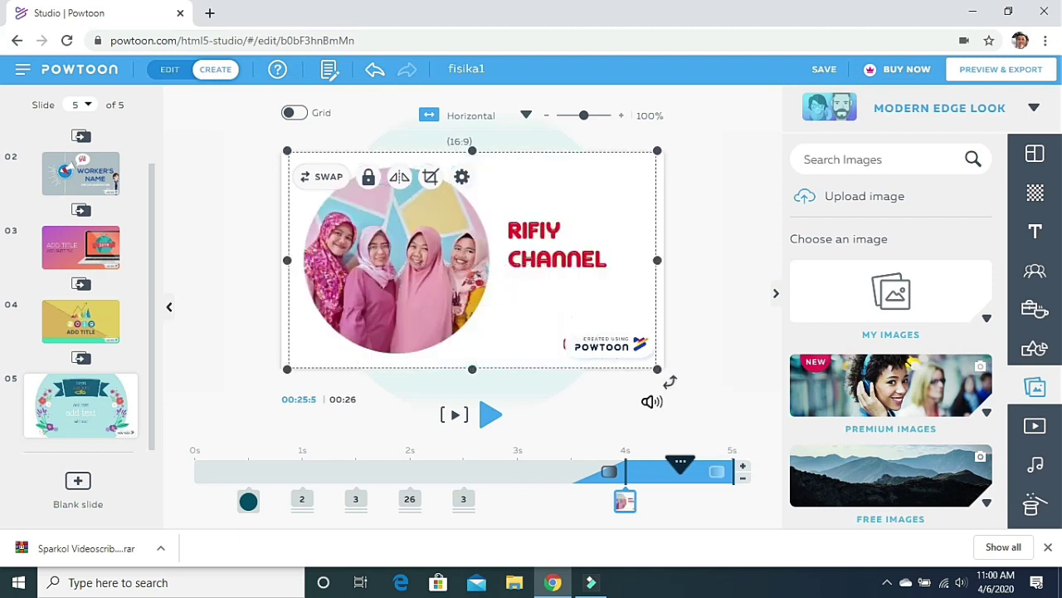
pyautogui.moveTo(657, 369); pyautogui.dragTo(381, 208)
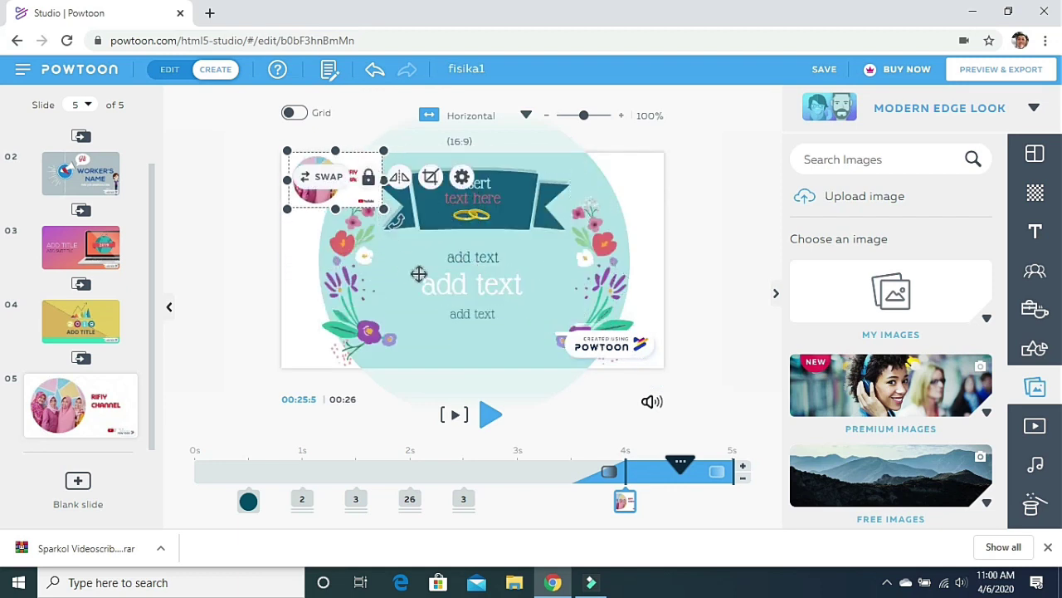
pyautogui.click(351, 193)
pyautogui.moveTo(375, 208); pyautogui.dragTo(484, 286)
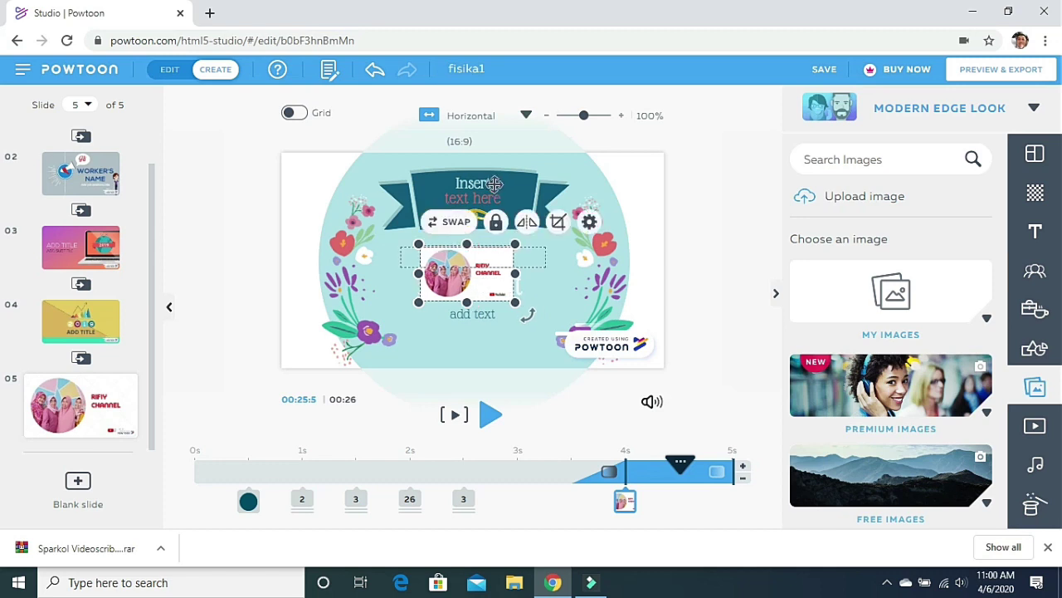
# - Give the logo image on slide 5 the Slide Left enter effect
pyautogui.rightClick(486, 285)
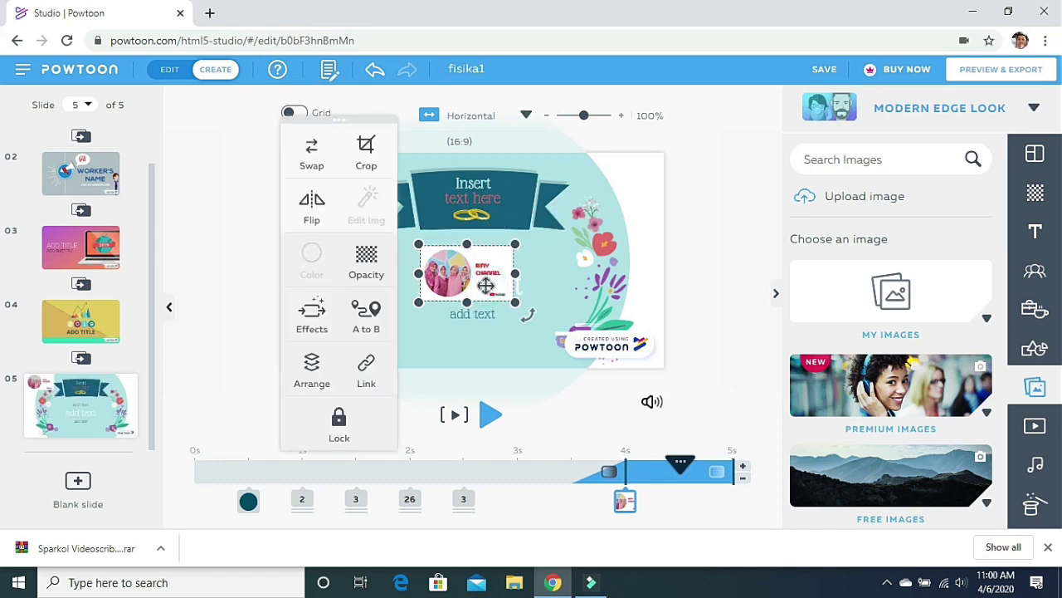
pyautogui.click(313, 319)
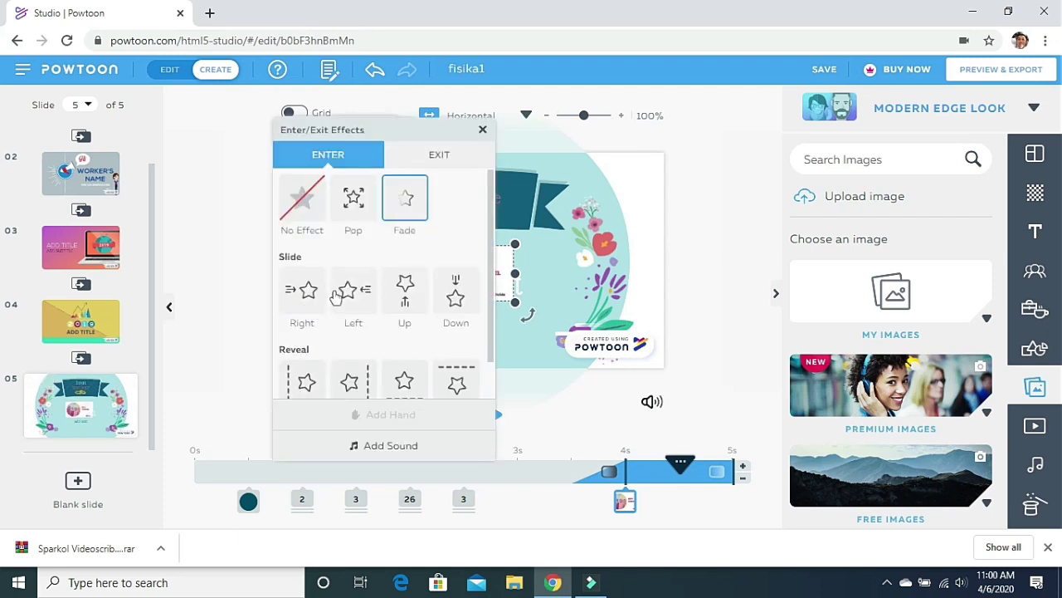
pyautogui.click(359, 305)
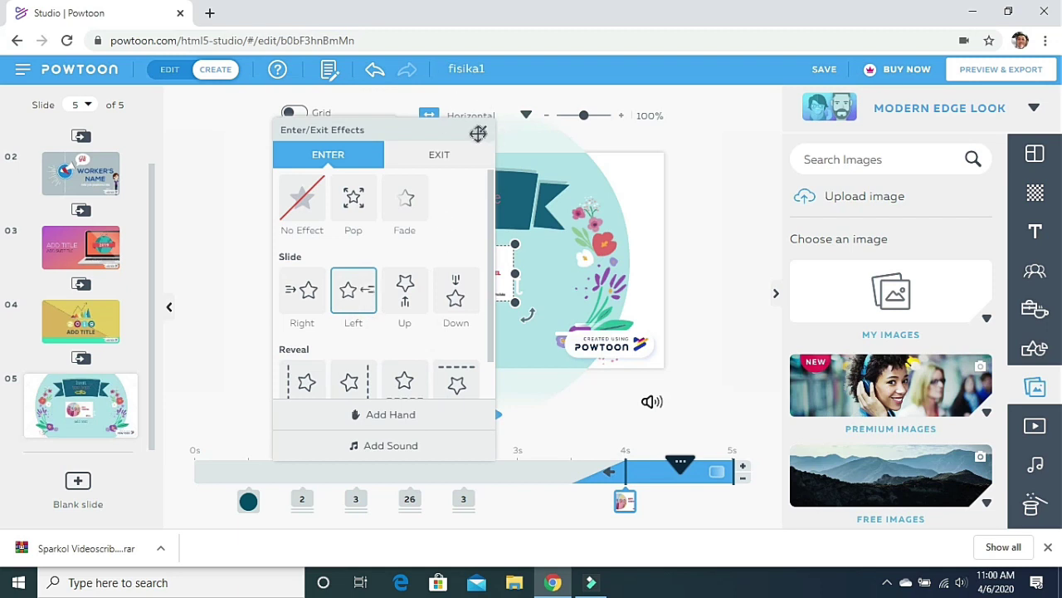
pyautogui.click(481, 133)
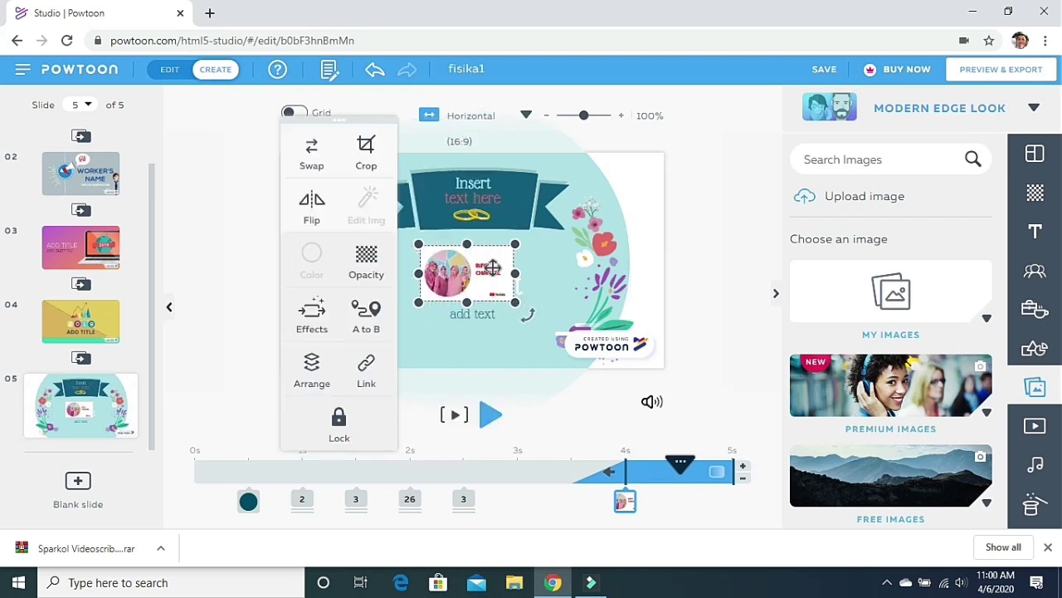
pyautogui.click(216, 306)
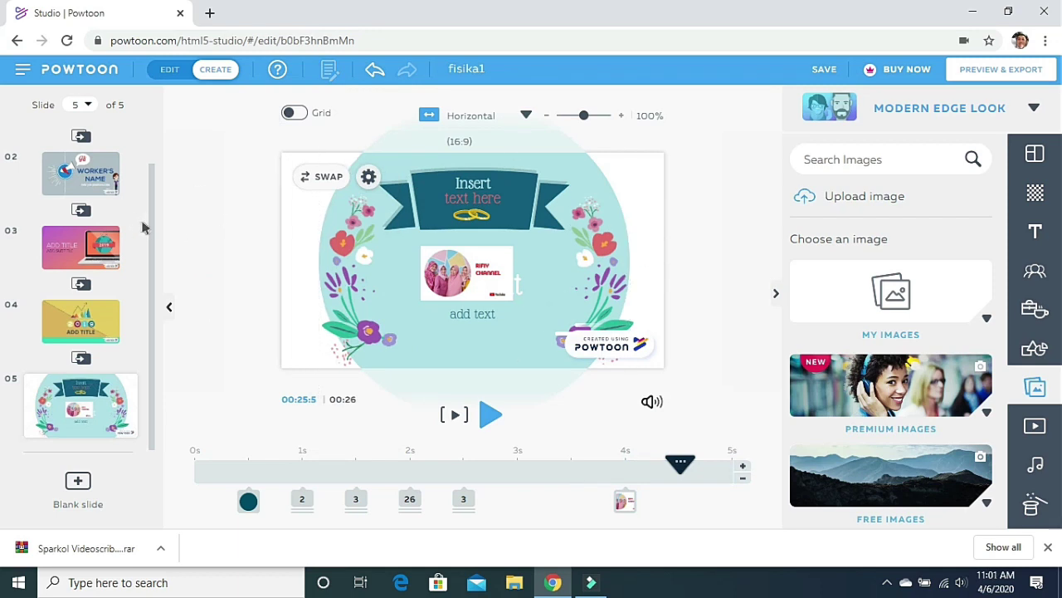
# - Preview the Powtoon as a movie, skipping ahead to slide 2, lowering the playback volume and pausing at the start of slide 5
pyautogui.moveTo(152, 232); pyautogui.dragTo(136, 126)
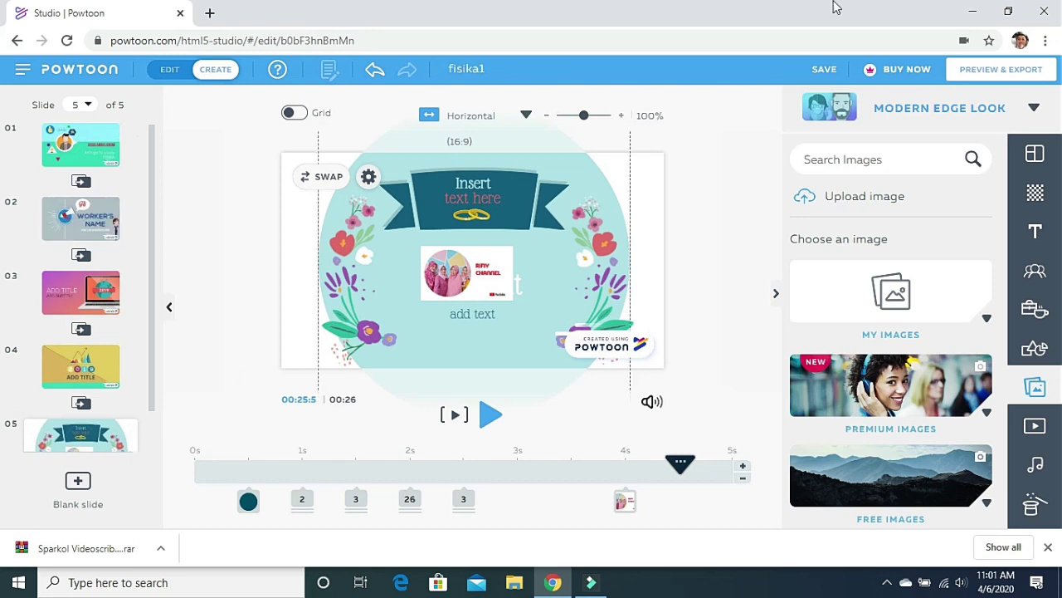
pyautogui.click(996, 74)
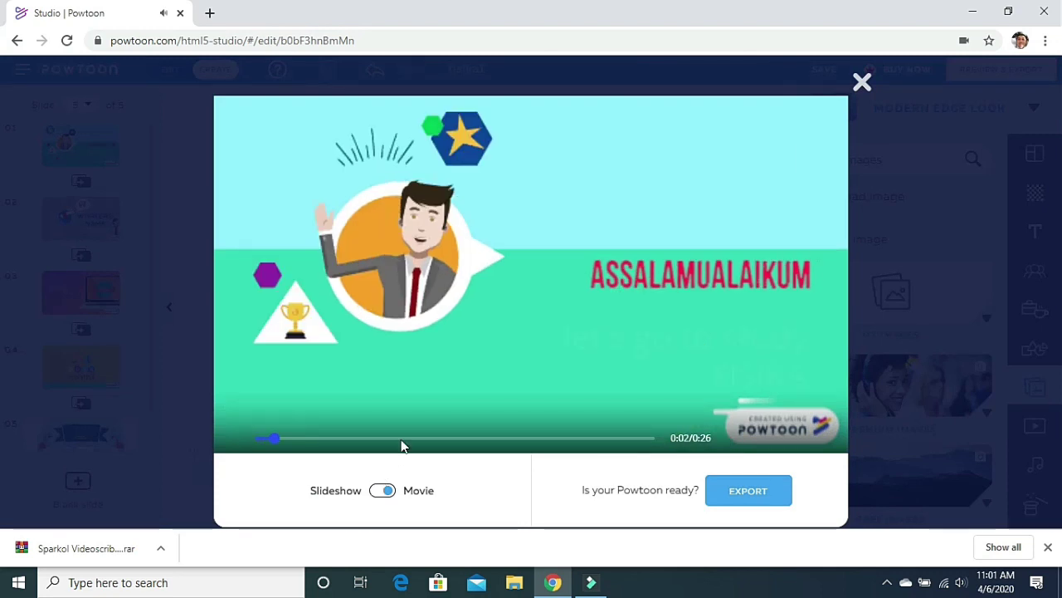
pyautogui.click(341, 438)
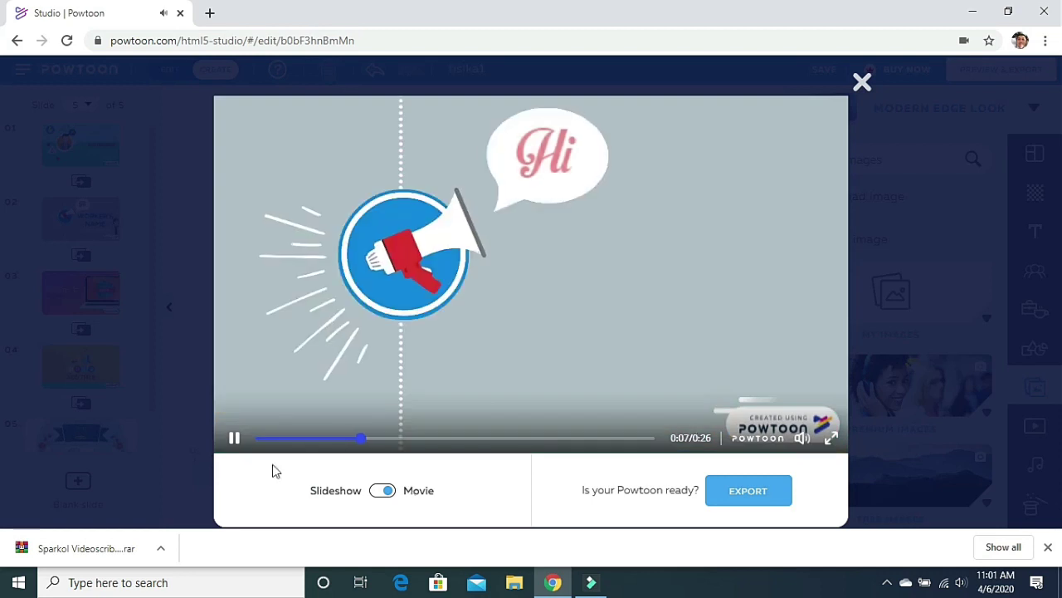
pyautogui.click(234, 437)
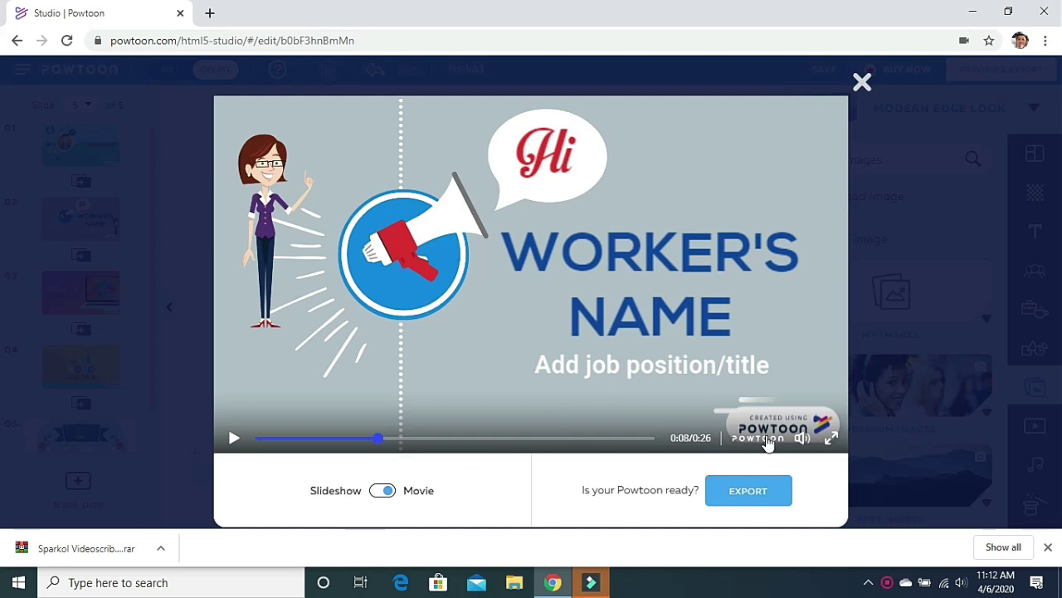
pyautogui.moveTo(802, 438)
pyautogui.moveTo(798, 363); pyautogui.dragTo(799, 408)
pyautogui.click(235, 441)
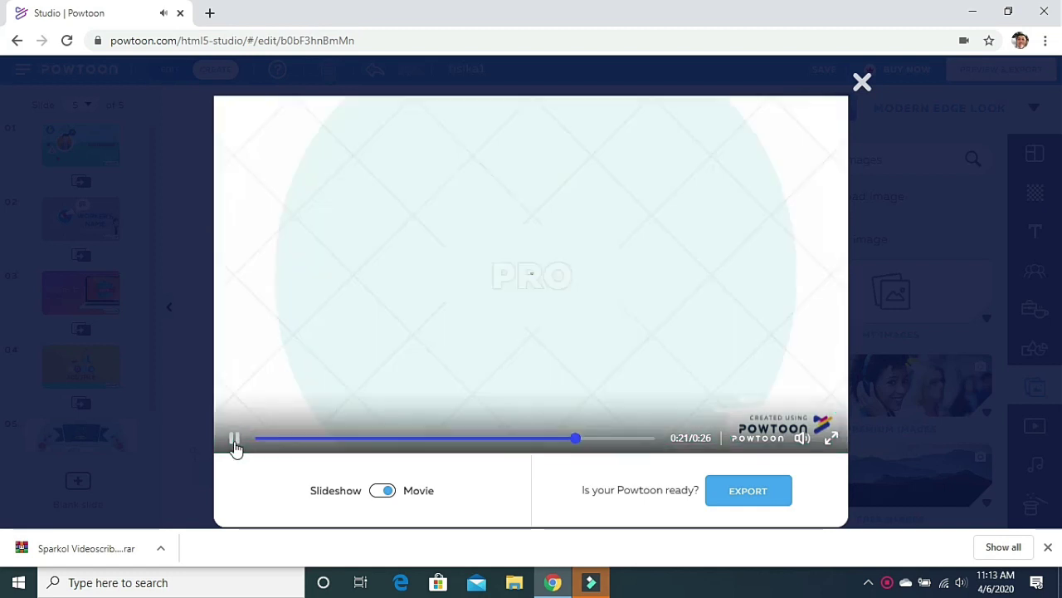
pyautogui.click(235, 439)
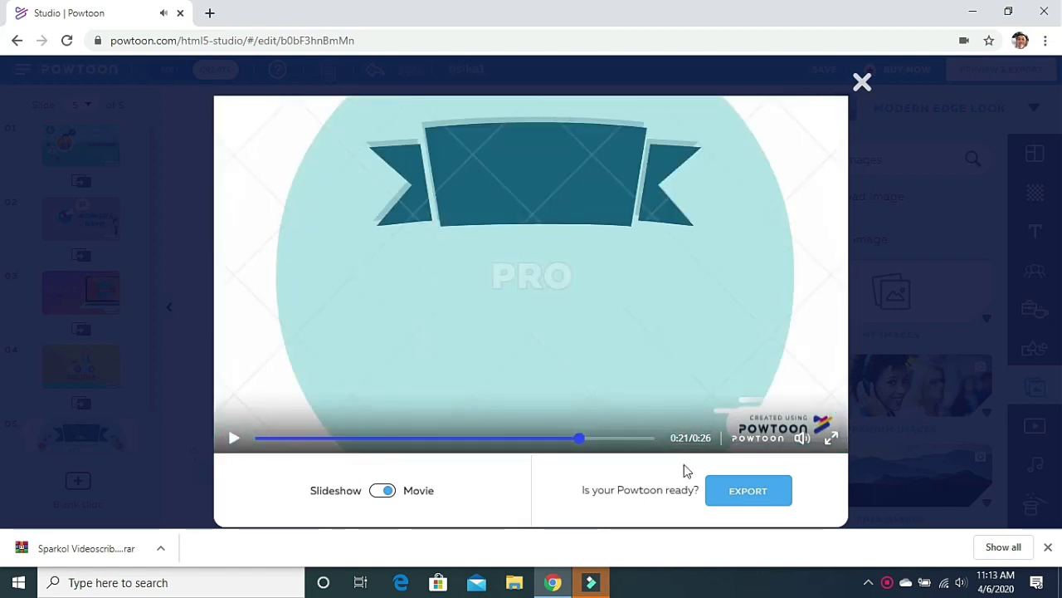
# - Set up a PPT export of fisika1 with the category Education and the privacy setting Public
pyautogui.click(732, 501)
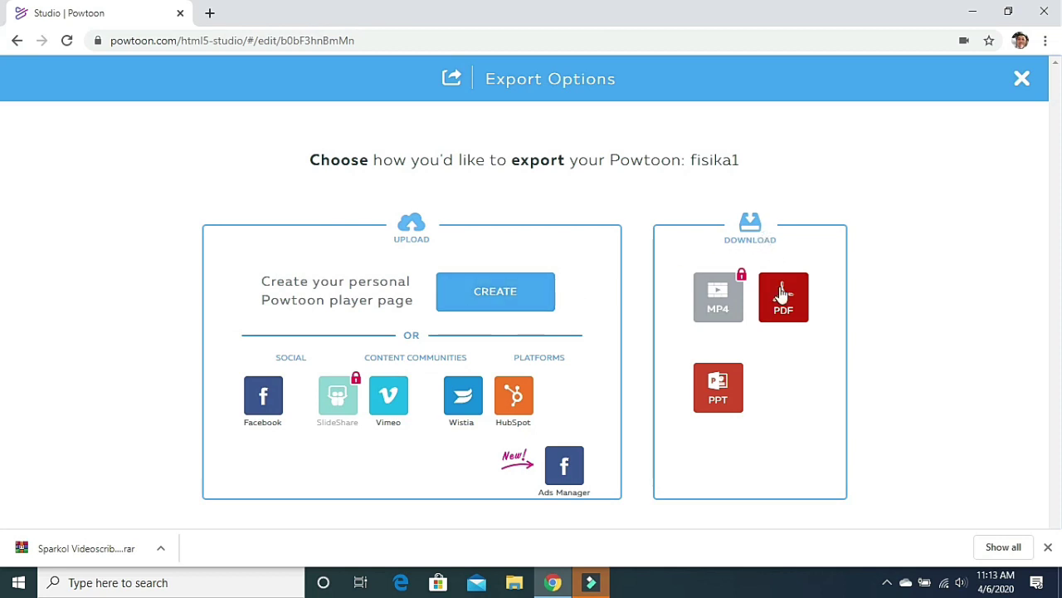
pyautogui.click(722, 400)
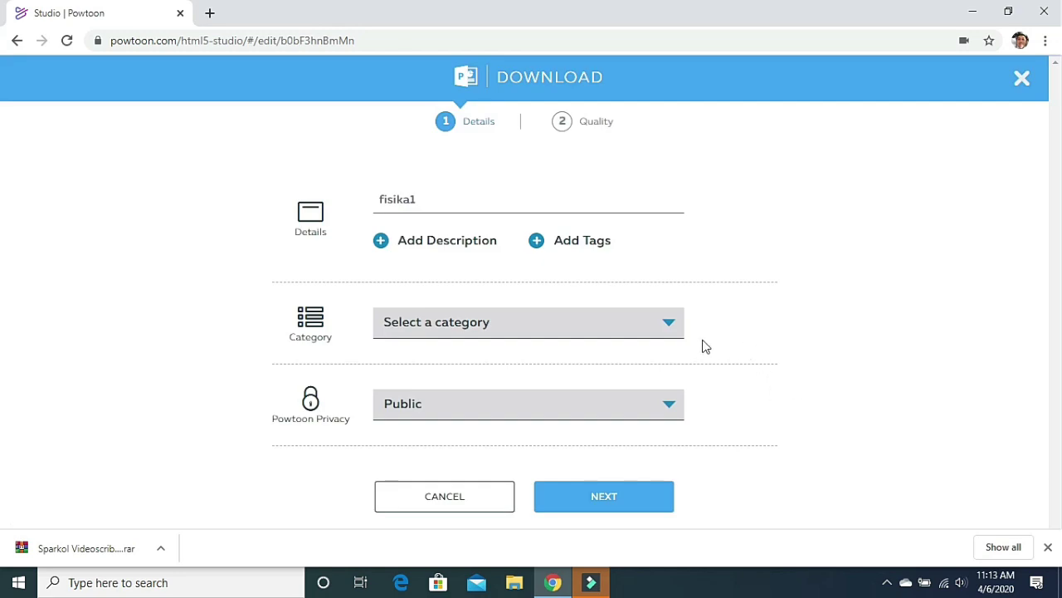
pyautogui.click(669, 327)
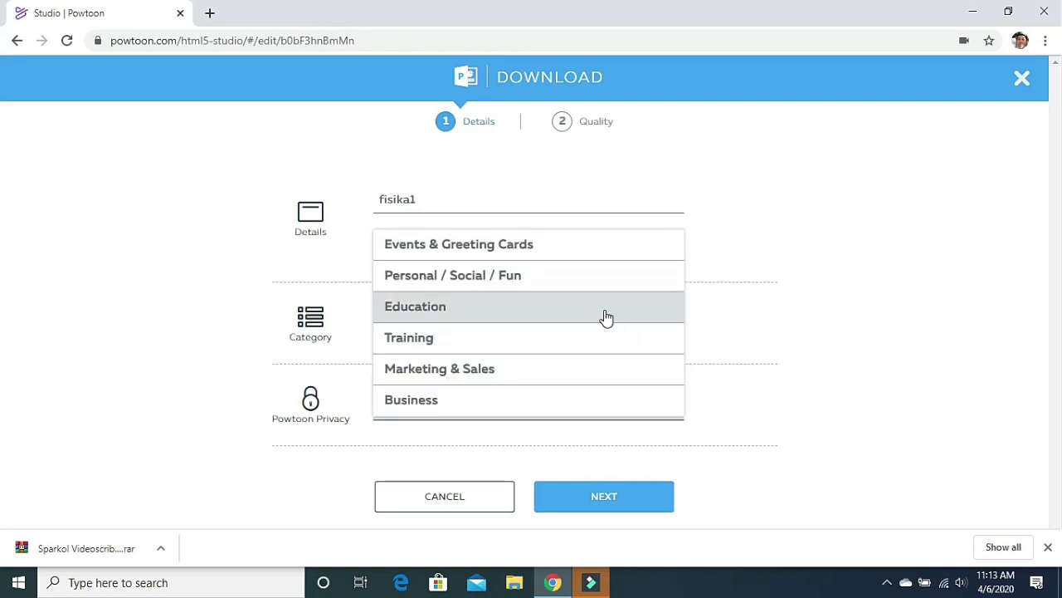
pyautogui.click(605, 313)
pyautogui.click(669, 404)
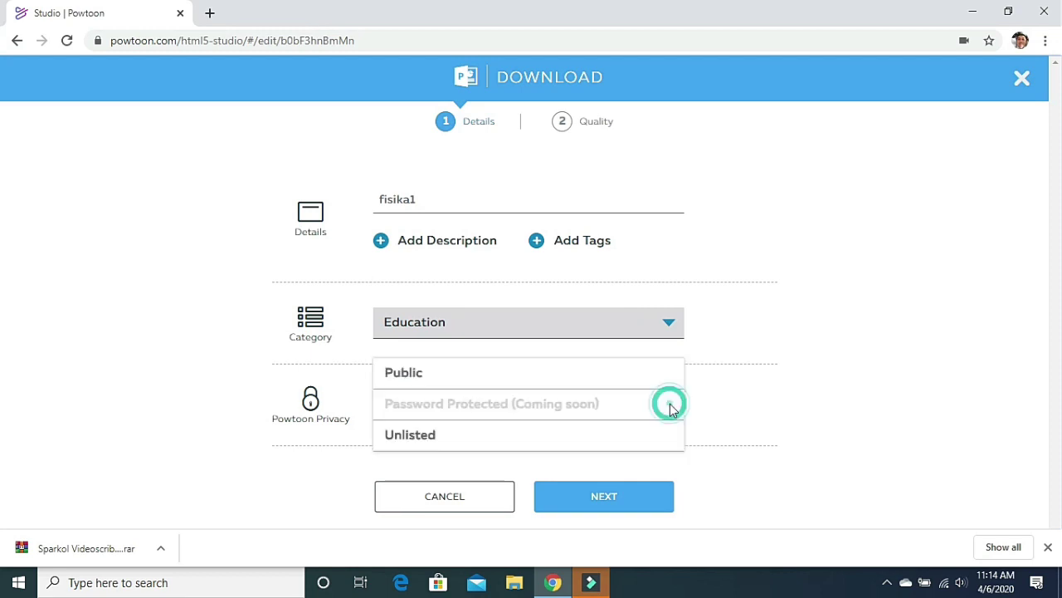
pyautogui.click(631, 385)
# - Download the Powtoon with Show branding and HD Quality 720p, and look over its published page
pyautogui.click(644, 494)
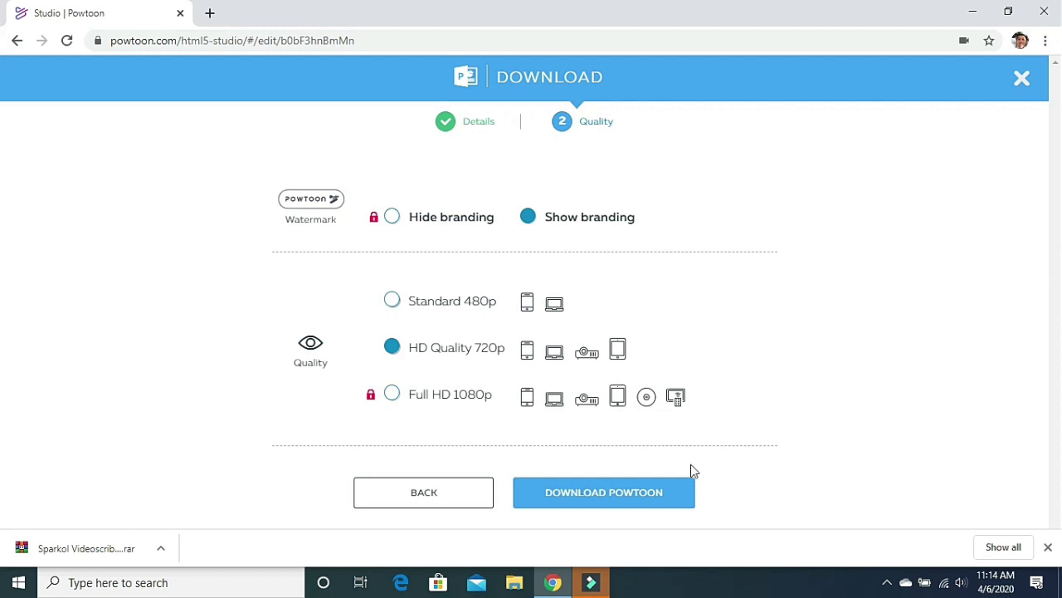
pyautogui.click(656, 497)
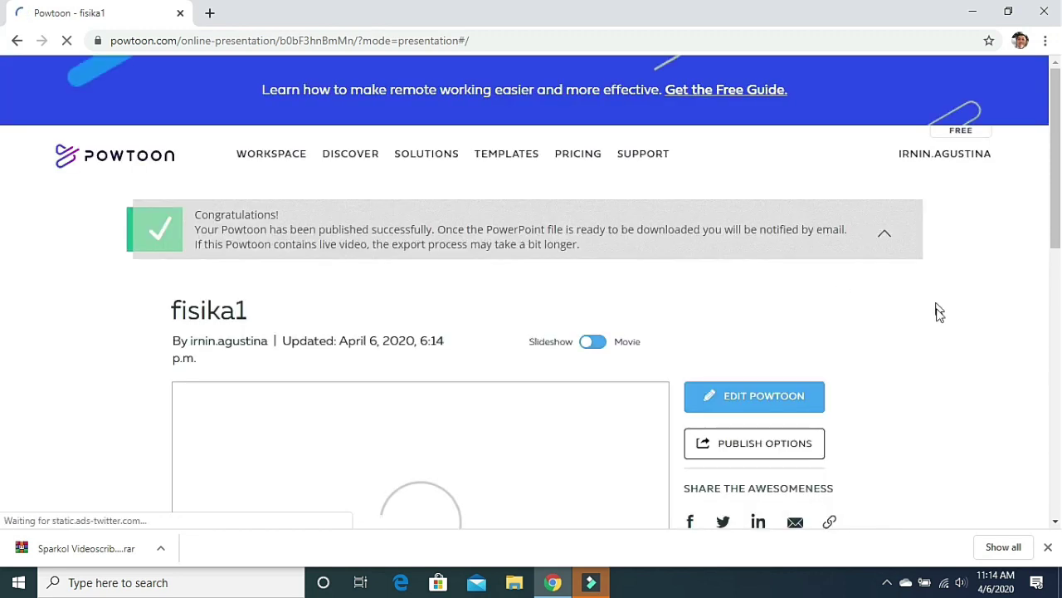
pyautogui.scroll(-2, 942, 310)
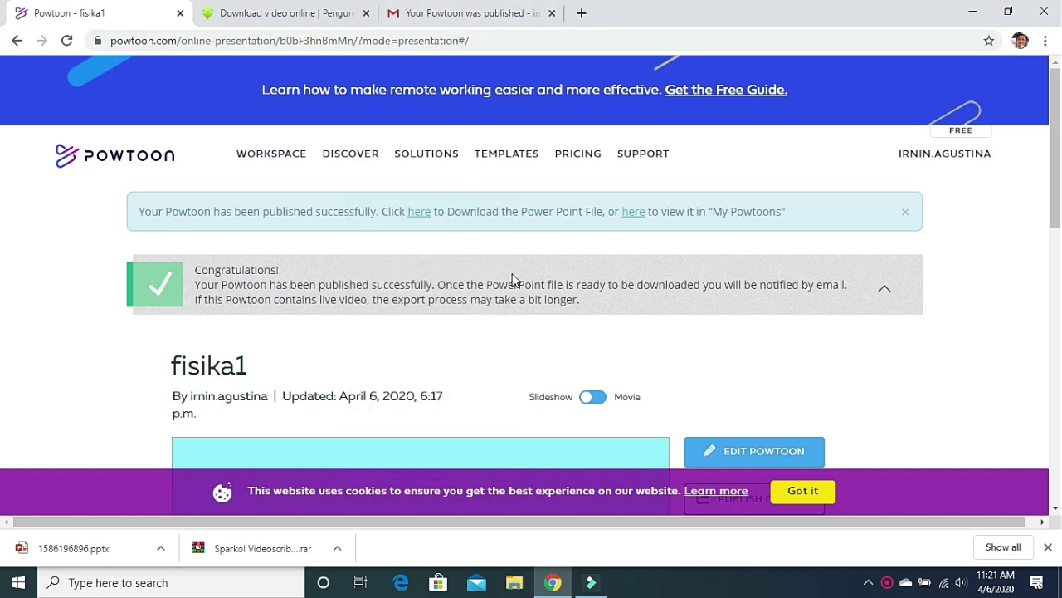
# - Switch to Gmail and look over the email about the published fisika1 Powtoon, including its PowerPoint download link
pyautogui.click(444, 12)
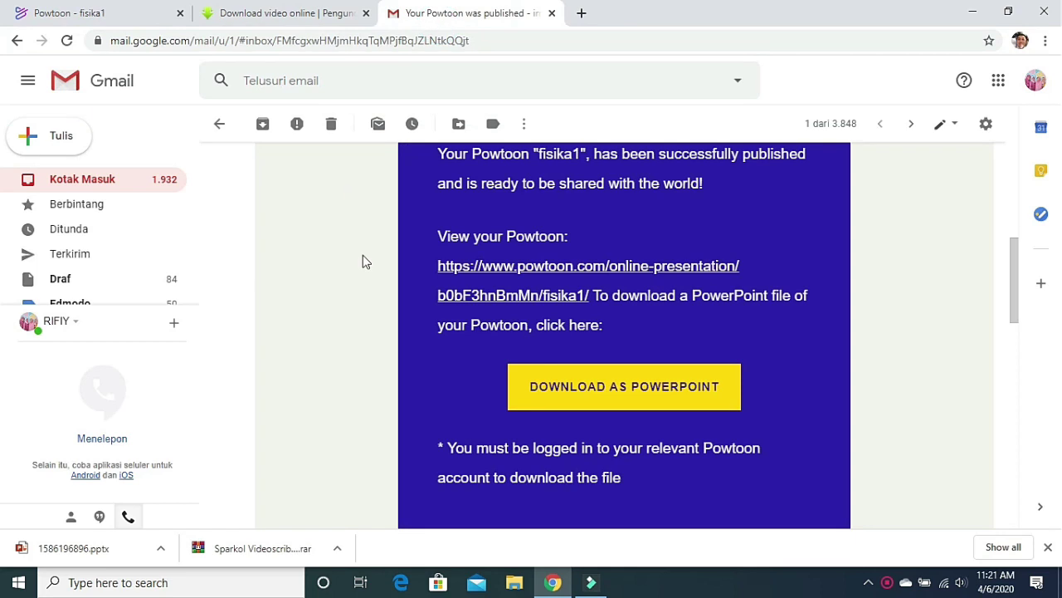
pyautogui.scroll(5, 363, 262)
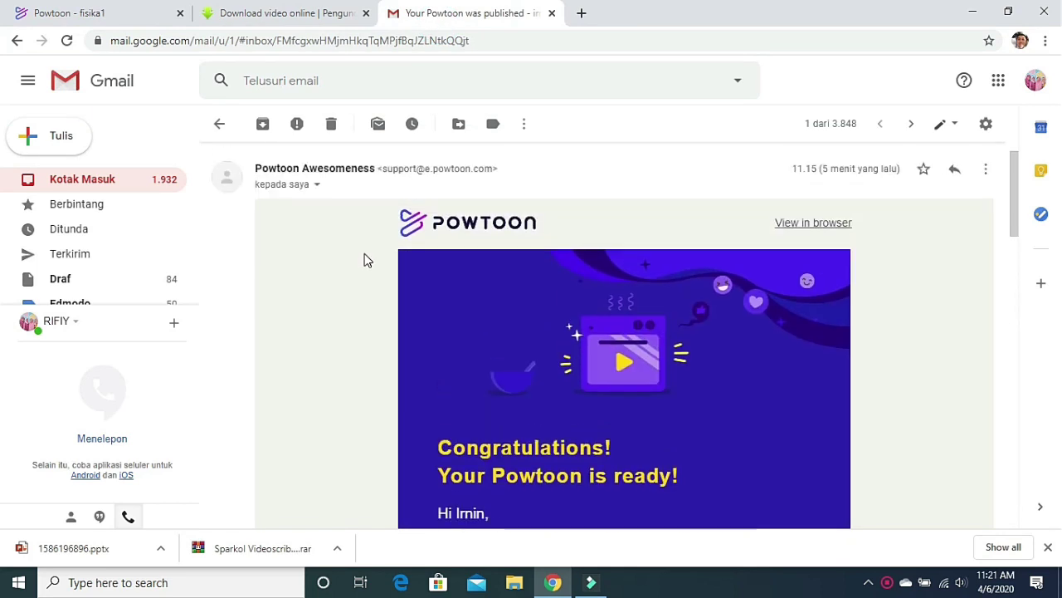
pyautogui.scroll(-3, 365, 259)
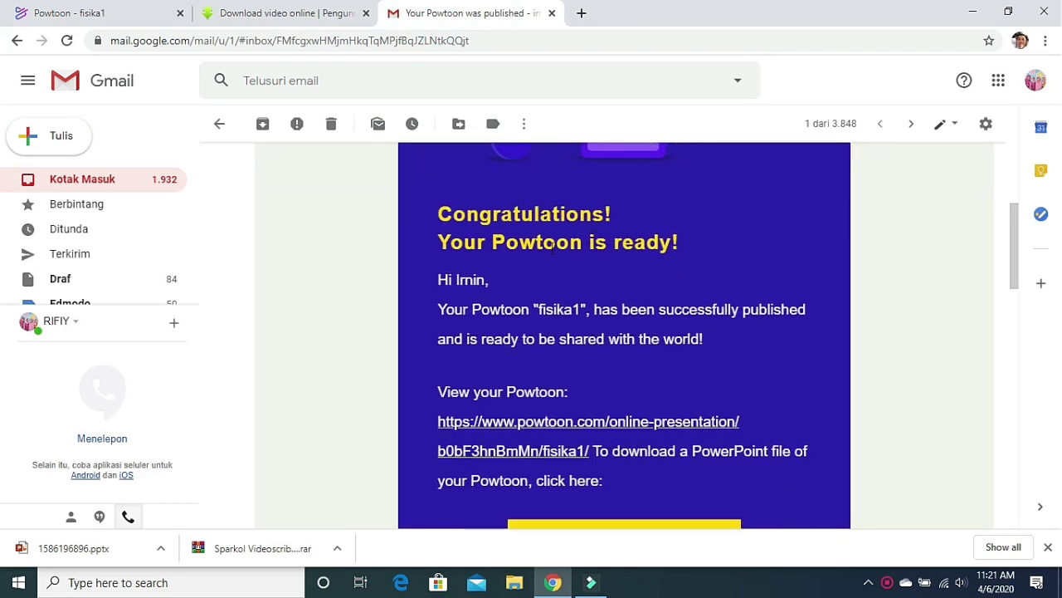
pyautogui.scroll(-2, 711, 251)
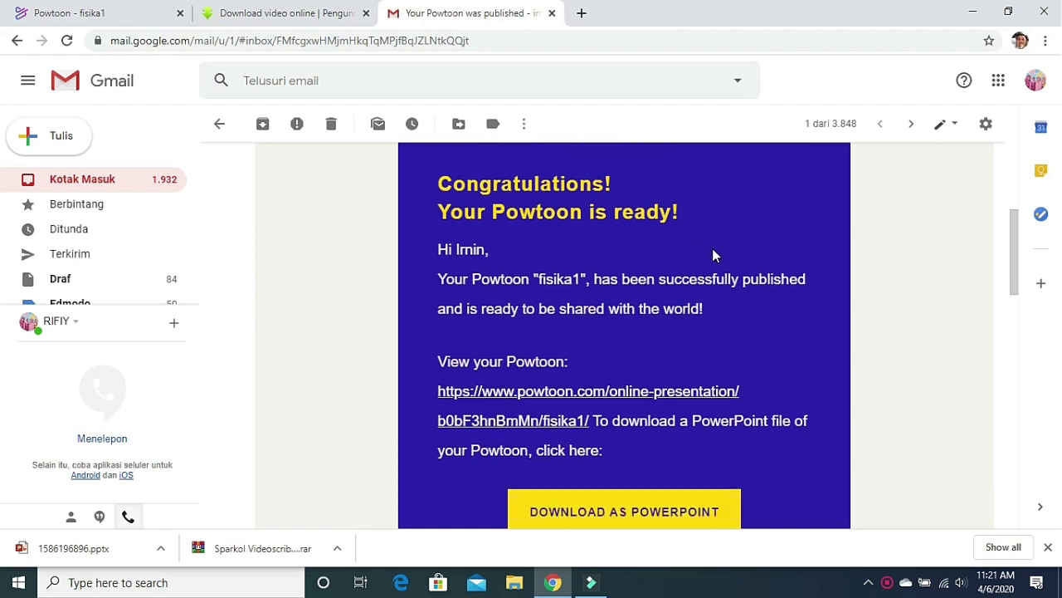
pyautogui.scroll(-1, 713, 255)
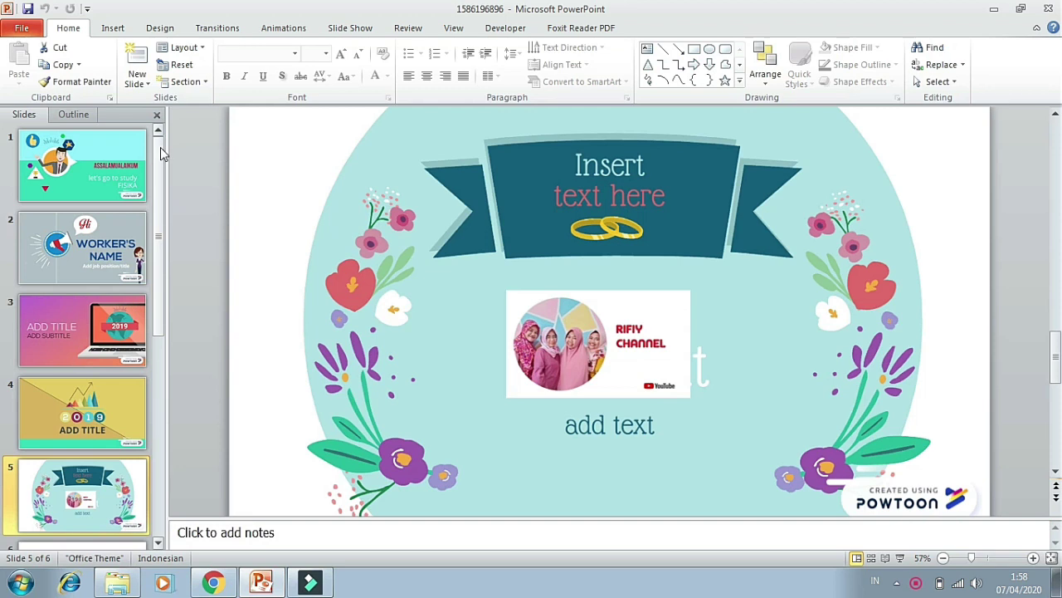
# - In PowerPoint, bring up the Create a Video settings for the downloaded presentation and check the recorded timings and narrations options
pyautogui.click(24, 30)
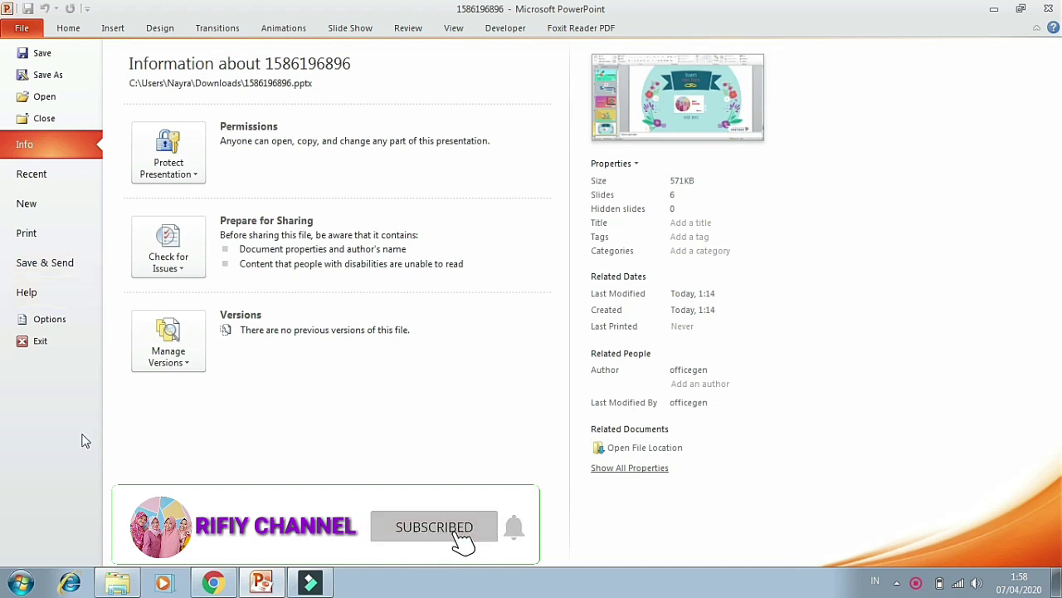
pyautogui.click(59, 275)
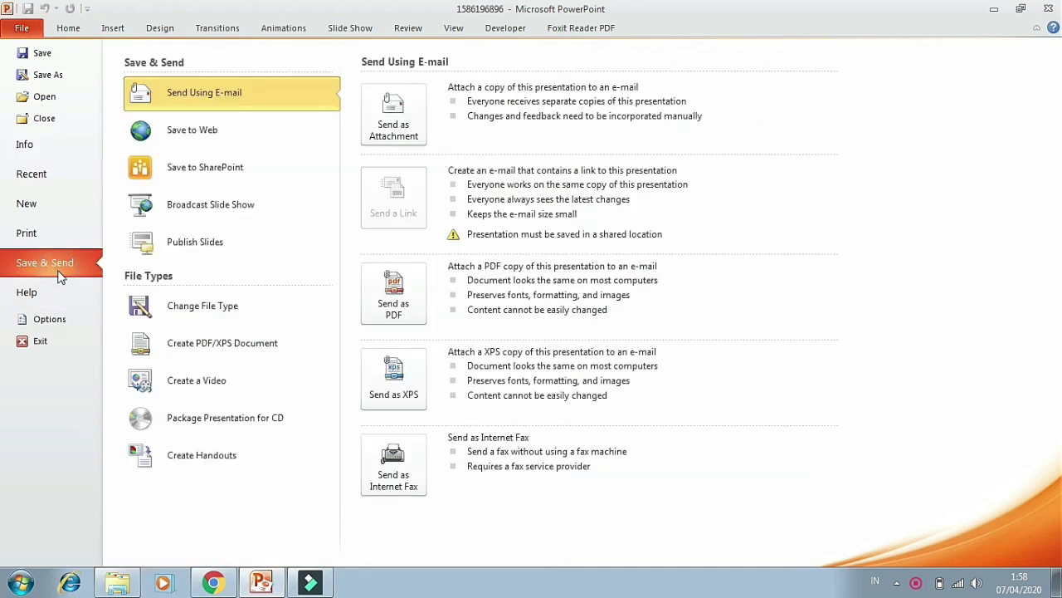
pyautogui.click(220, 387)
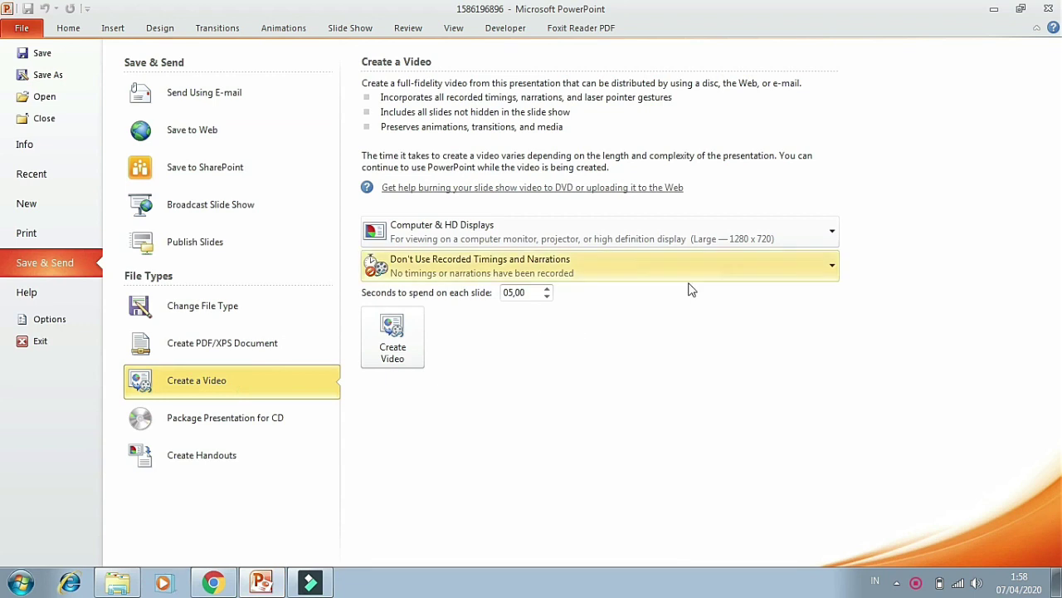
pyautogui.click(758, 274)
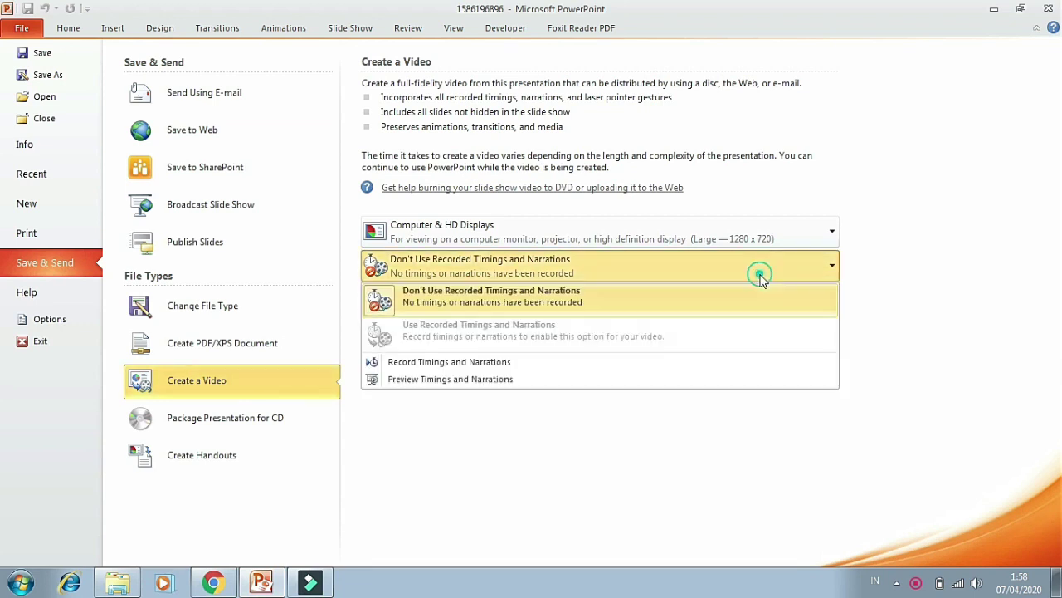
pyautogui.click(645, 497)
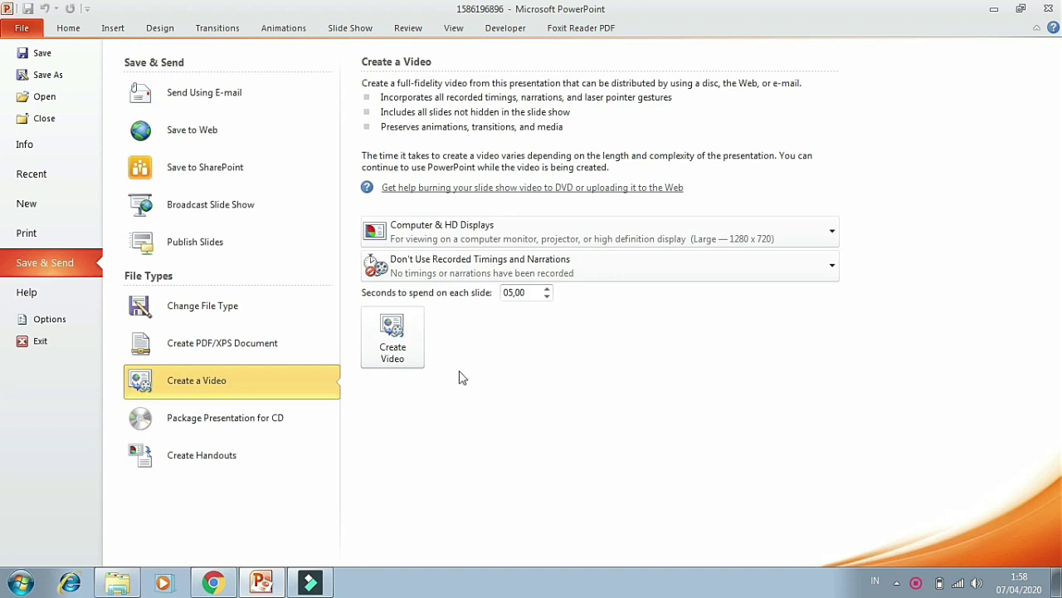
# - Create the video from the presentation and save it in Downloads as a Windows Media Video named namaaaa
pyautogui.click(392, 336)
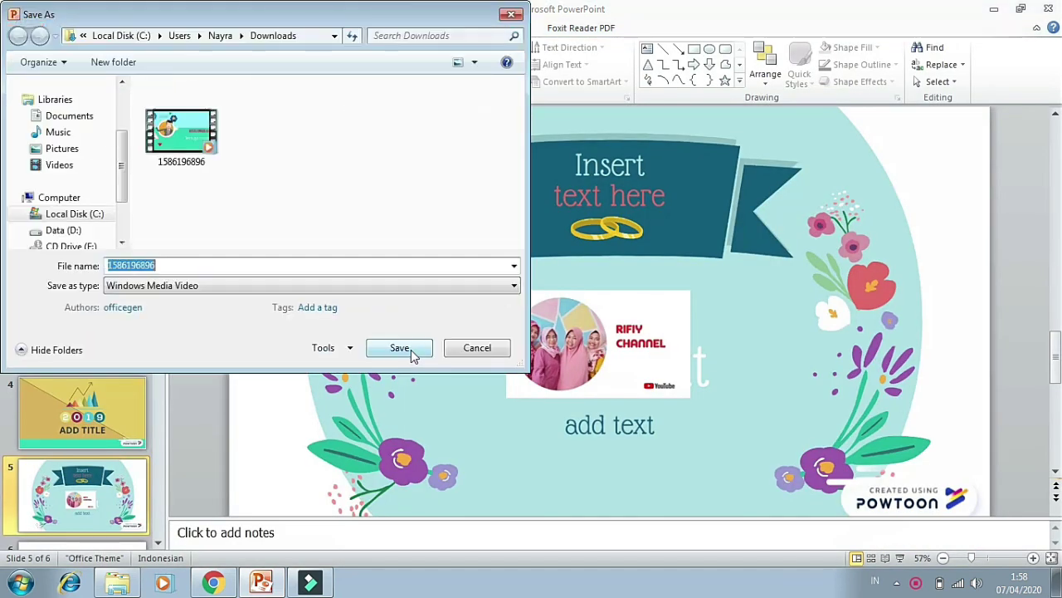
pyautogui.write('namaaaa')
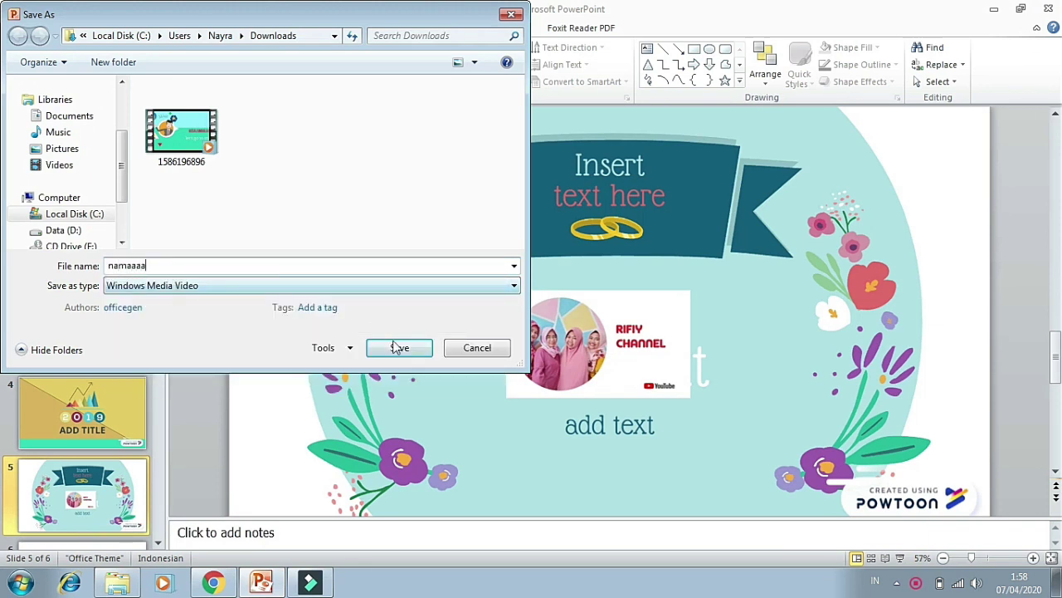
pyautogui.click(399, 347)
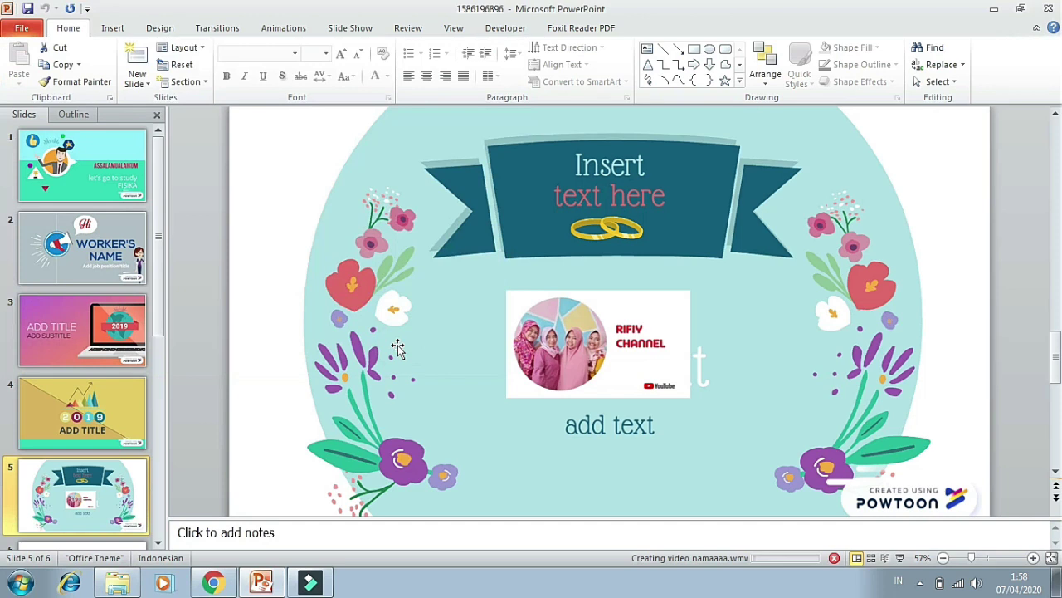